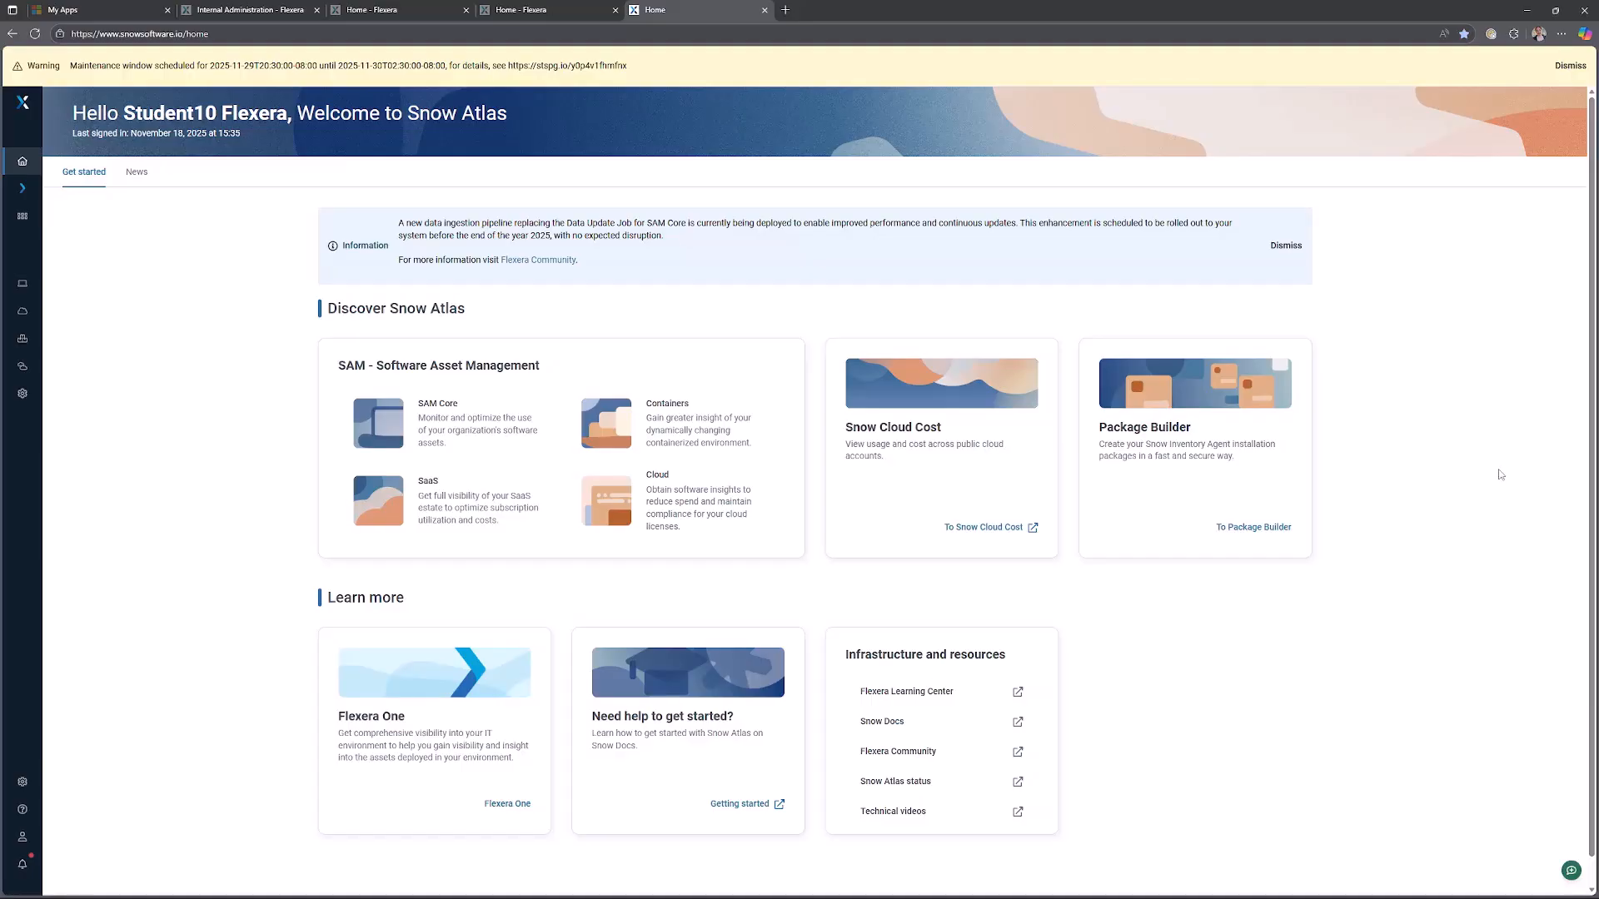
Open Snow Atlas settings and expand the organization structure tree to examine its nodes.
{"action": "mouse_move", "coordinate": [23, 783]}
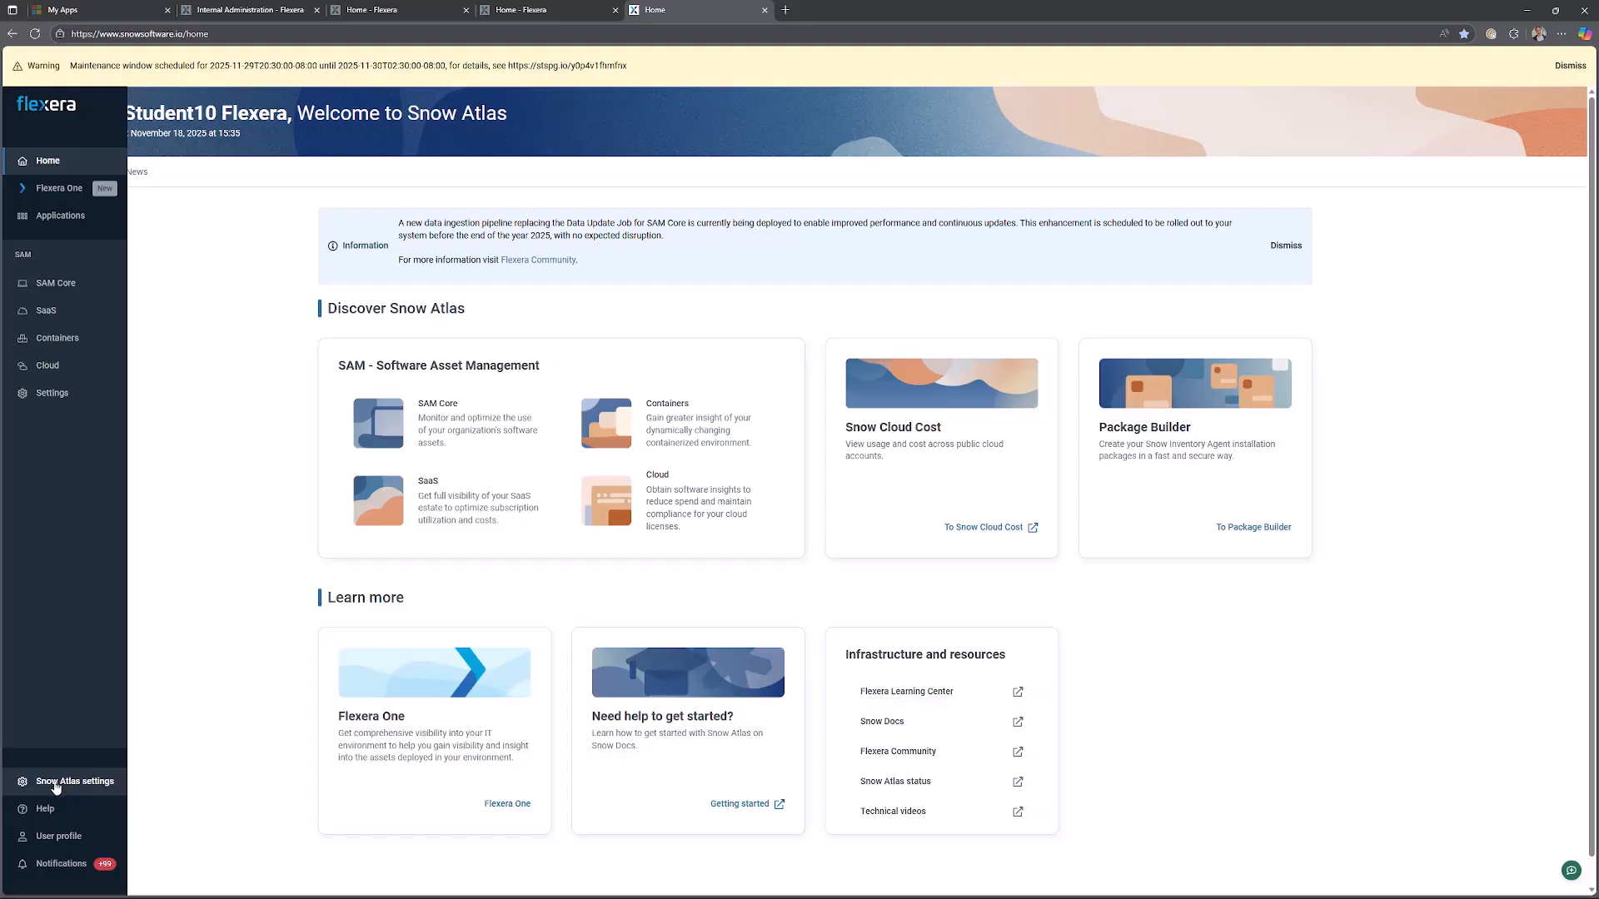
{"action": "left_click", "coordinate": [71, 787]}
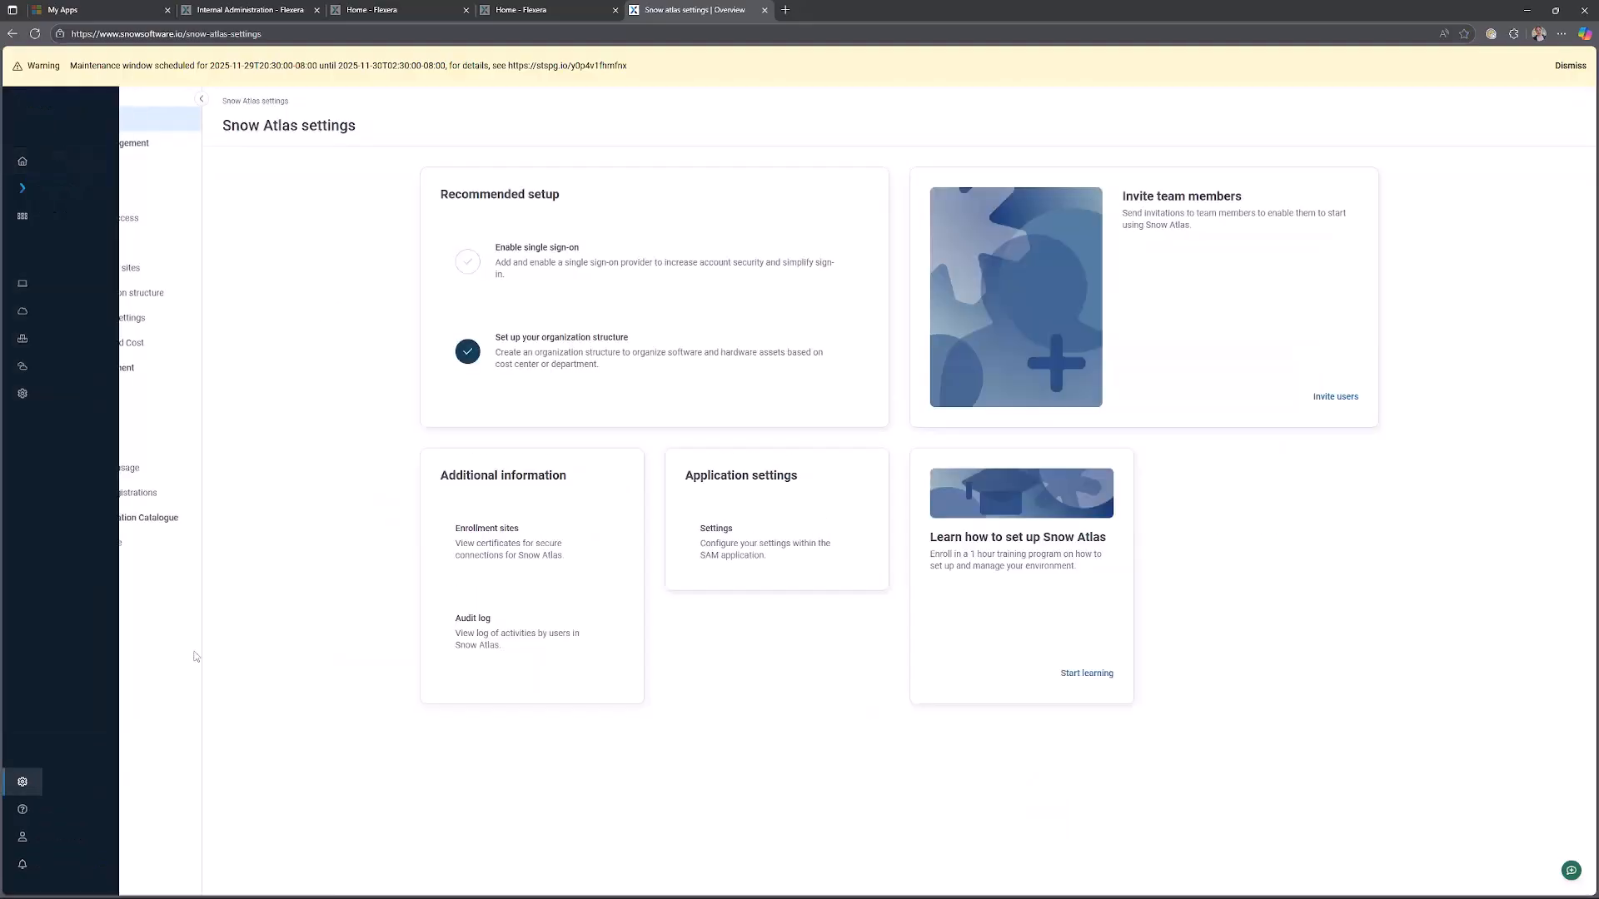
{"action": "left_click", "coordinate": [114, 291]}
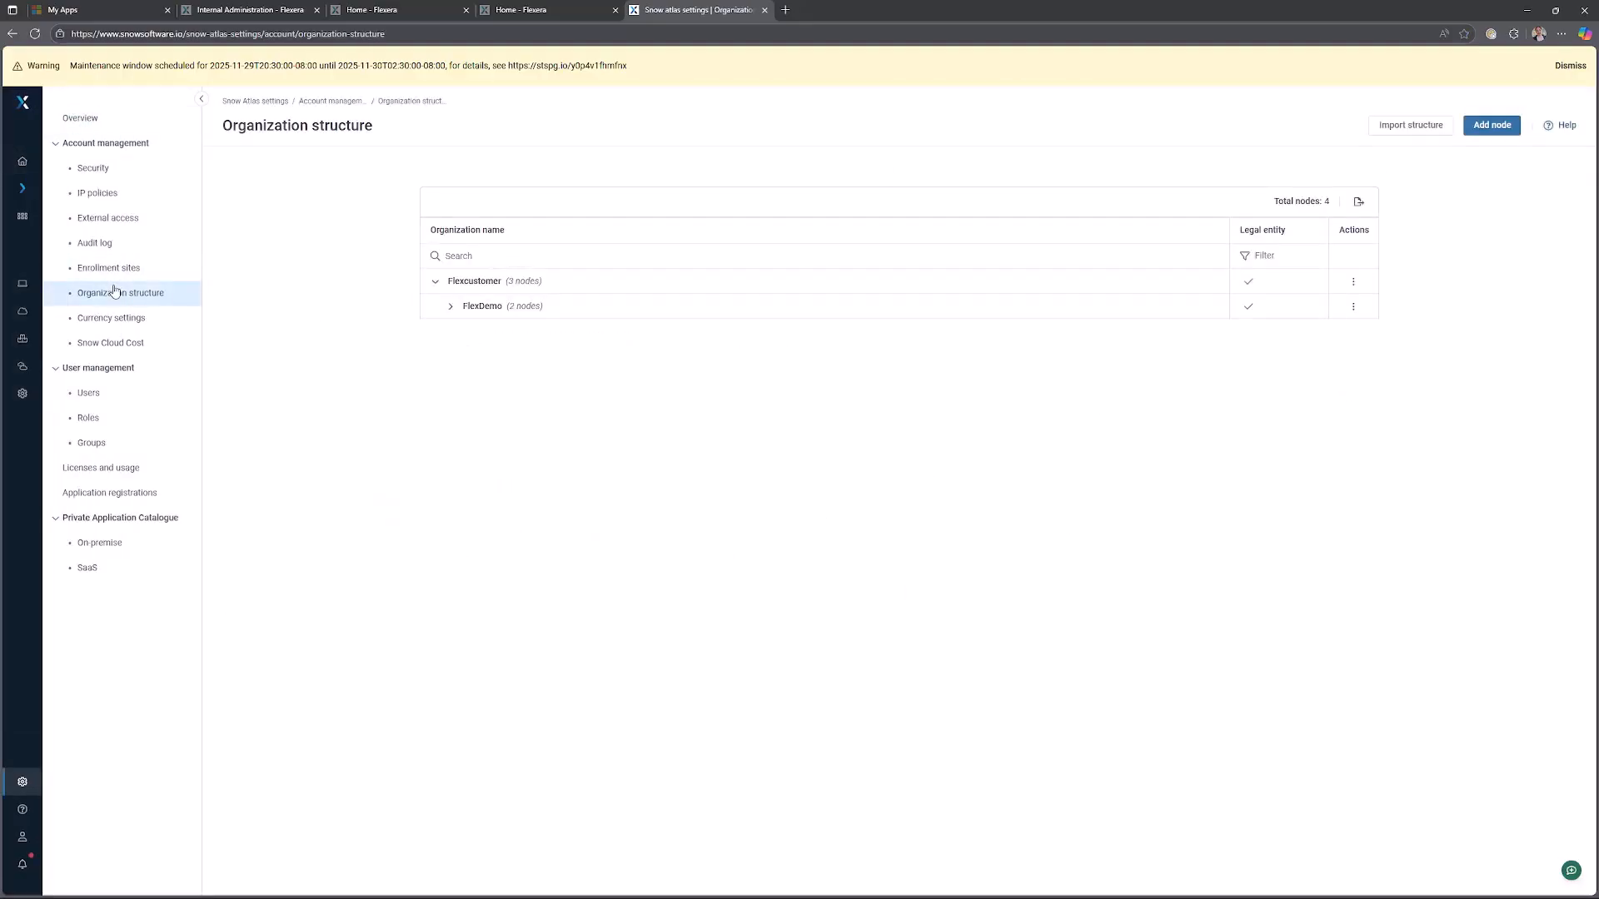
{"action": "left_click", "coordinate": [449, 307]}
{"action": "left_click_drag", "start_coordinate": [502, 282], "coordinate": [498, 363]}
{"action": "left_click", "coordinate": [511, 463]}
{"action": "left_click", "coordinate": [454, 281]}
Open computer COMPUTER12676 from the SAM Core computers list and examine its organization.
{"action": "left_click", "coordinate": [23, 285]}
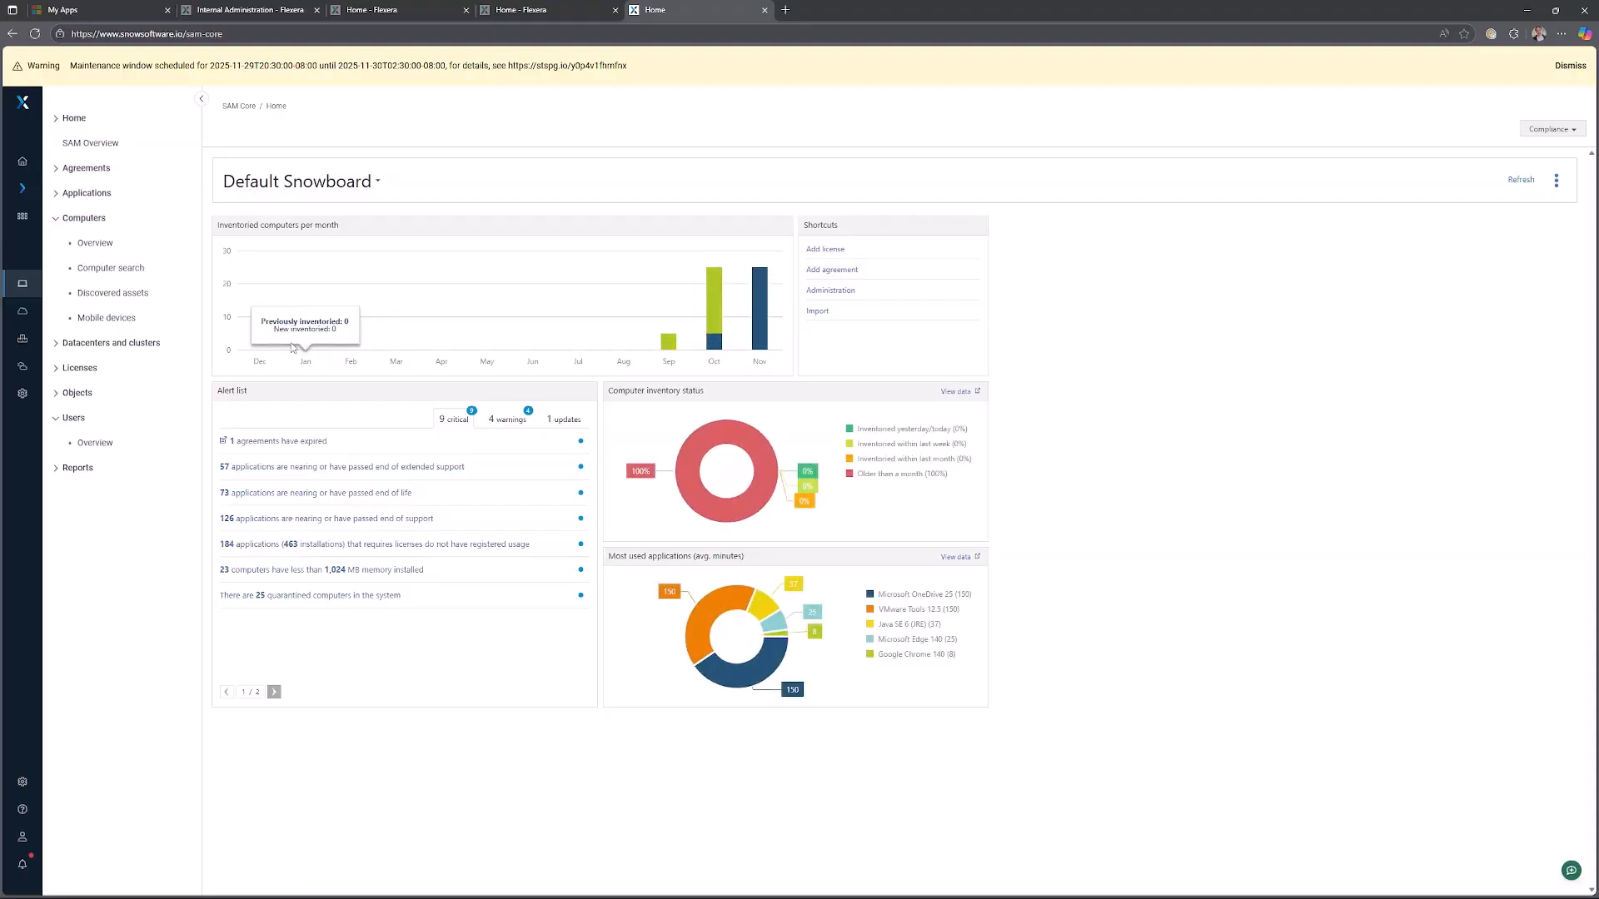
{"action": "left_click", "coordinate": [89, 221]}
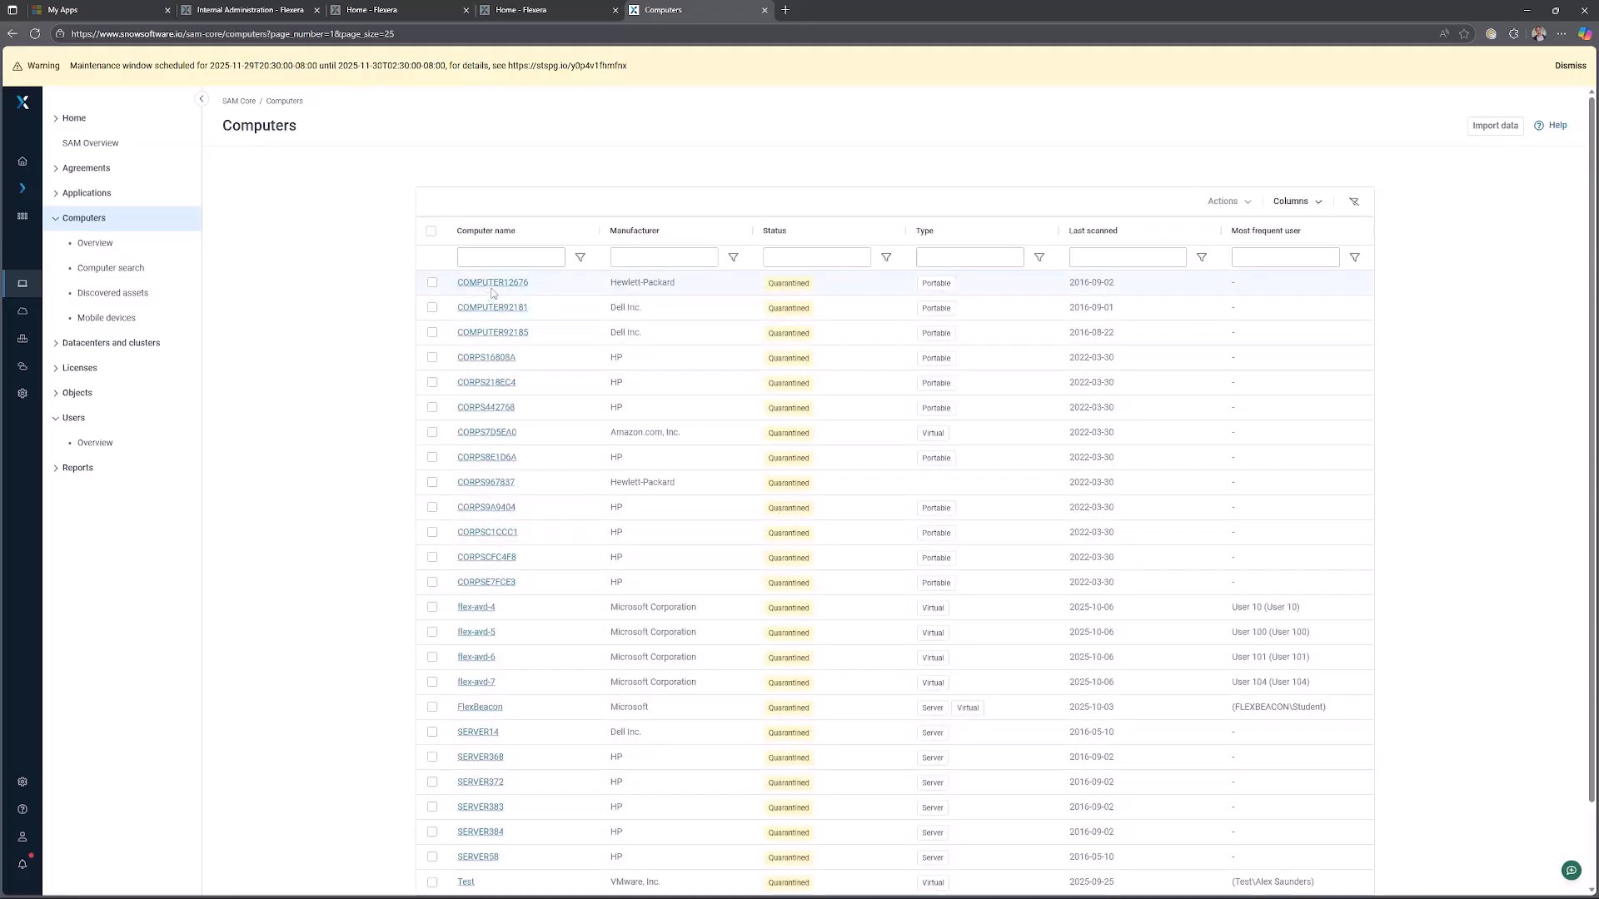
{"action": "left_click", "coordinate": [491, 284]}
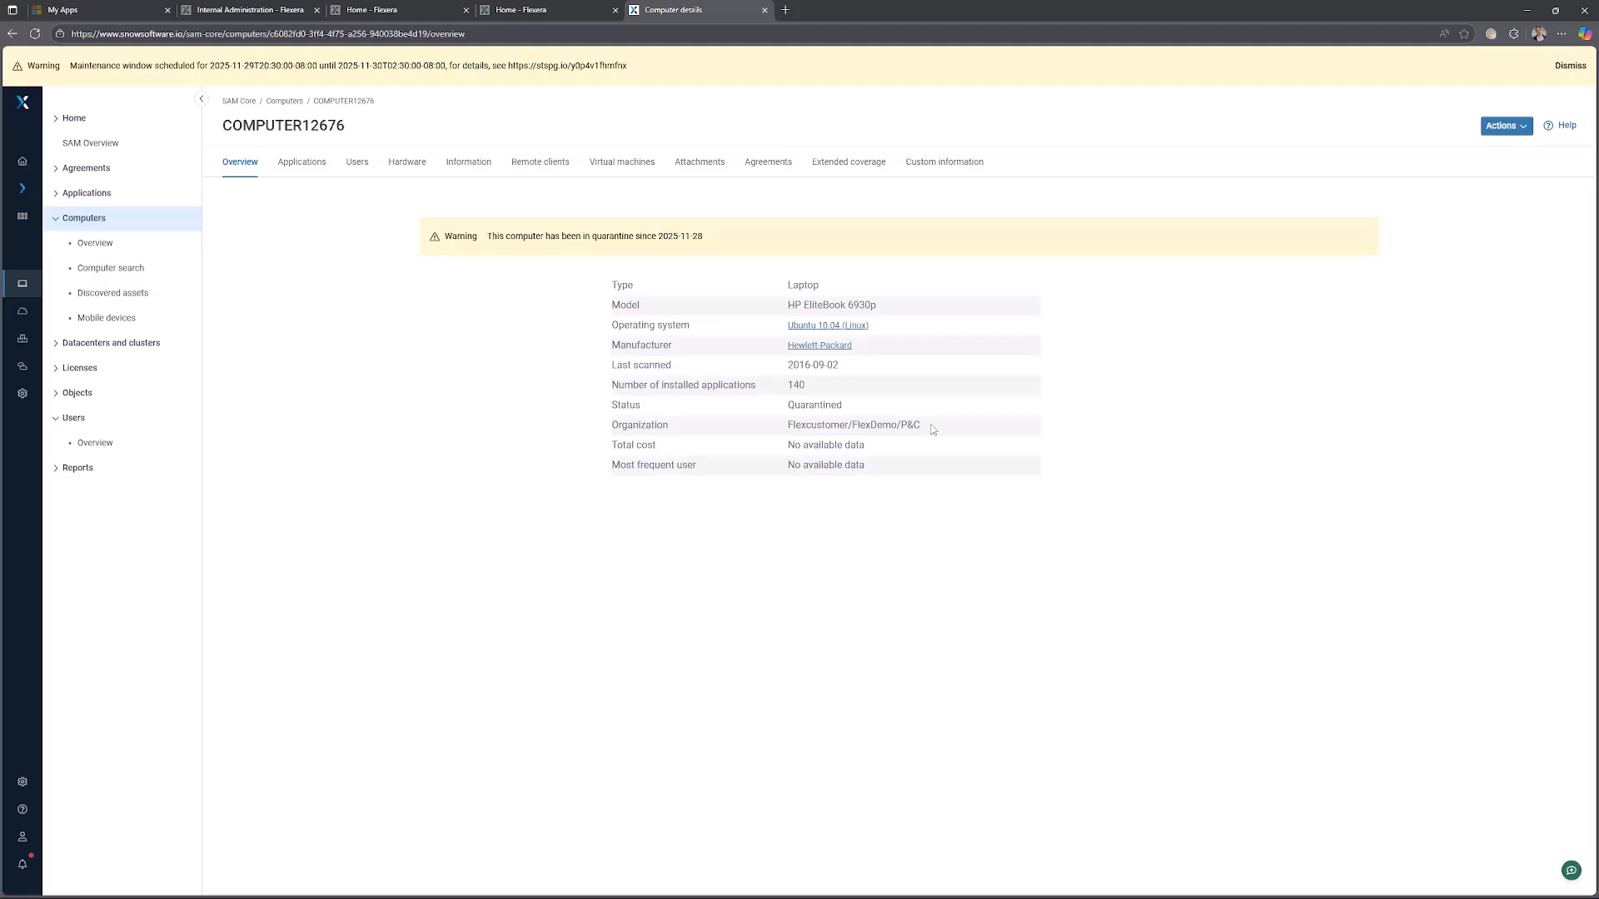
{"action": "left_click_drag", "start_coordinate": [924, 426], "coordinate": [753, 421]}
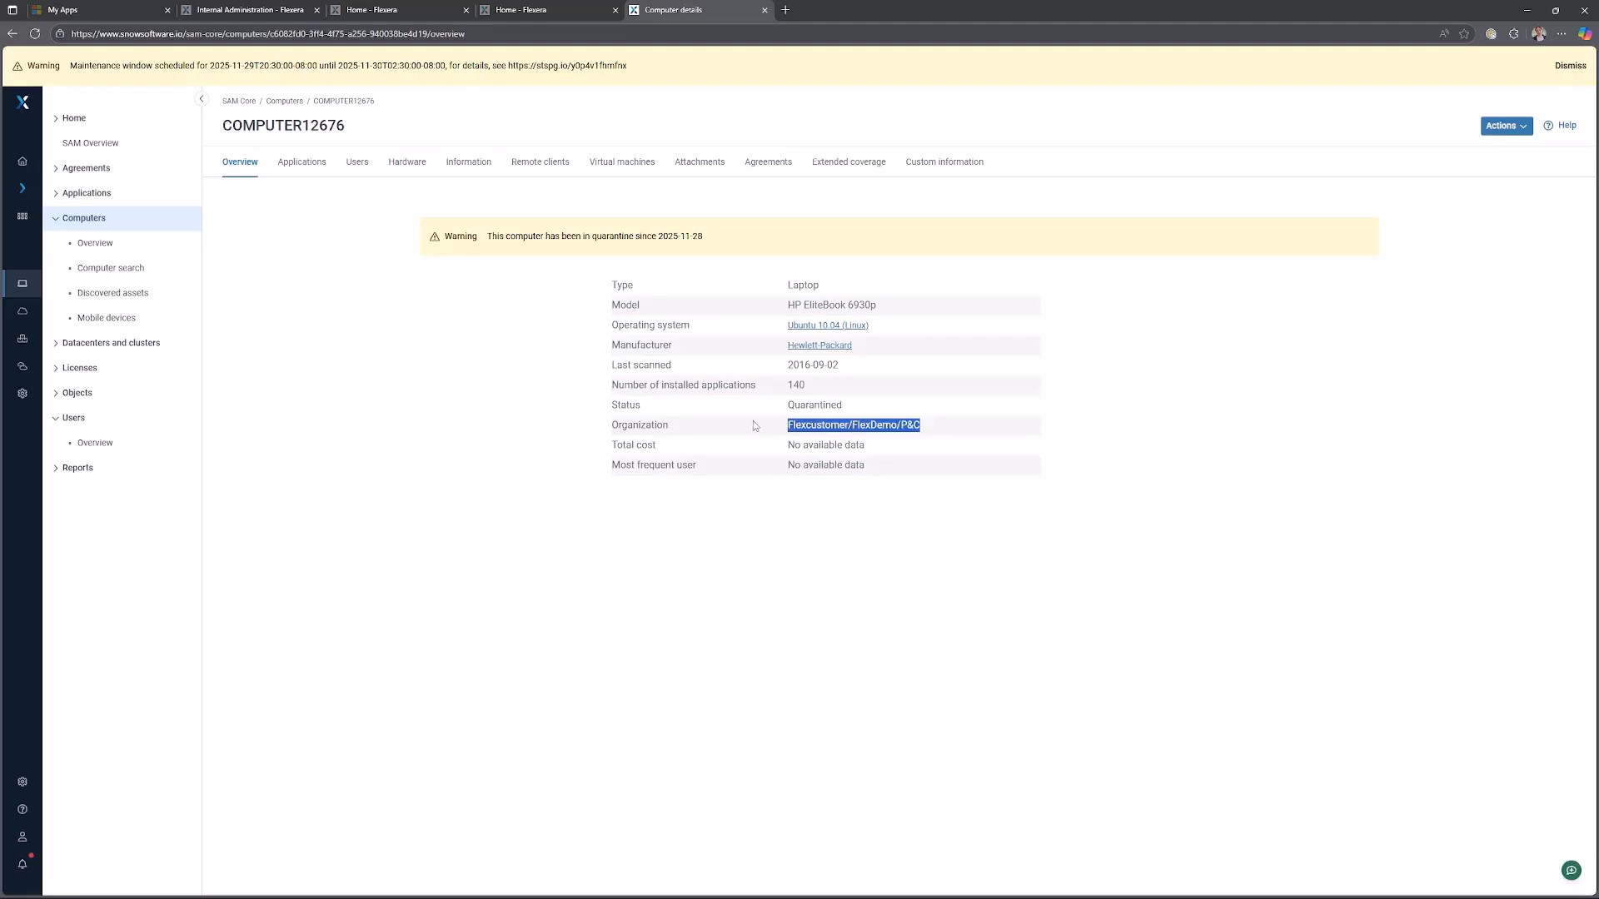
Open the computer's organization node editor, then close it and cancel editing without saving.
{"action": "left_click", "coordinate": [1511, 132]}
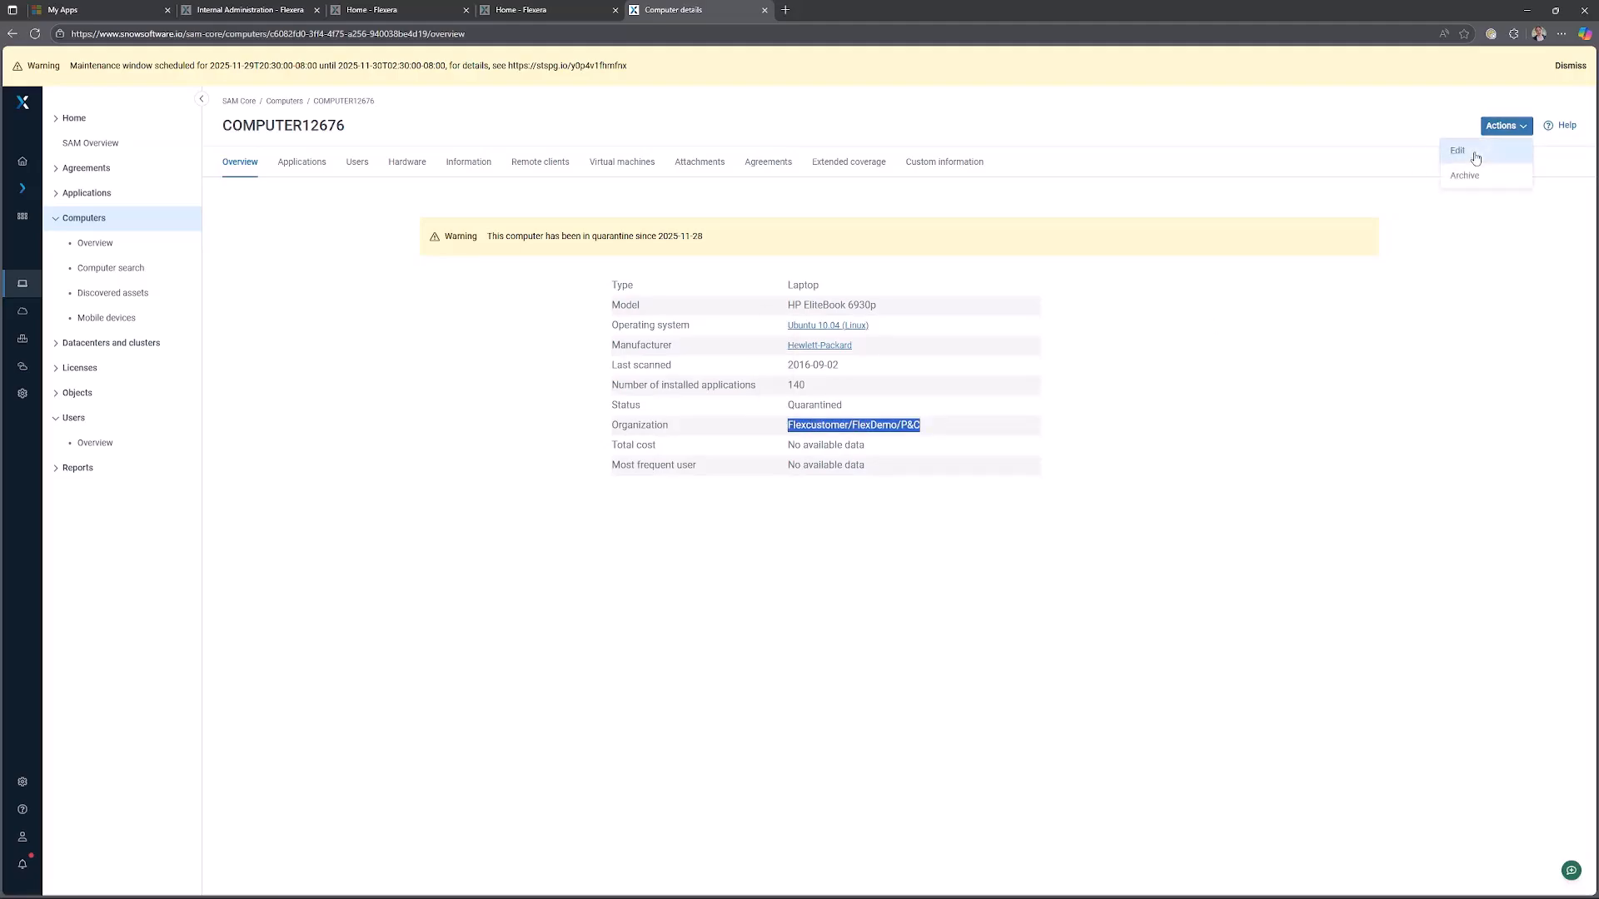
{"action": "left_click", "coordinate": [1475, 158]}
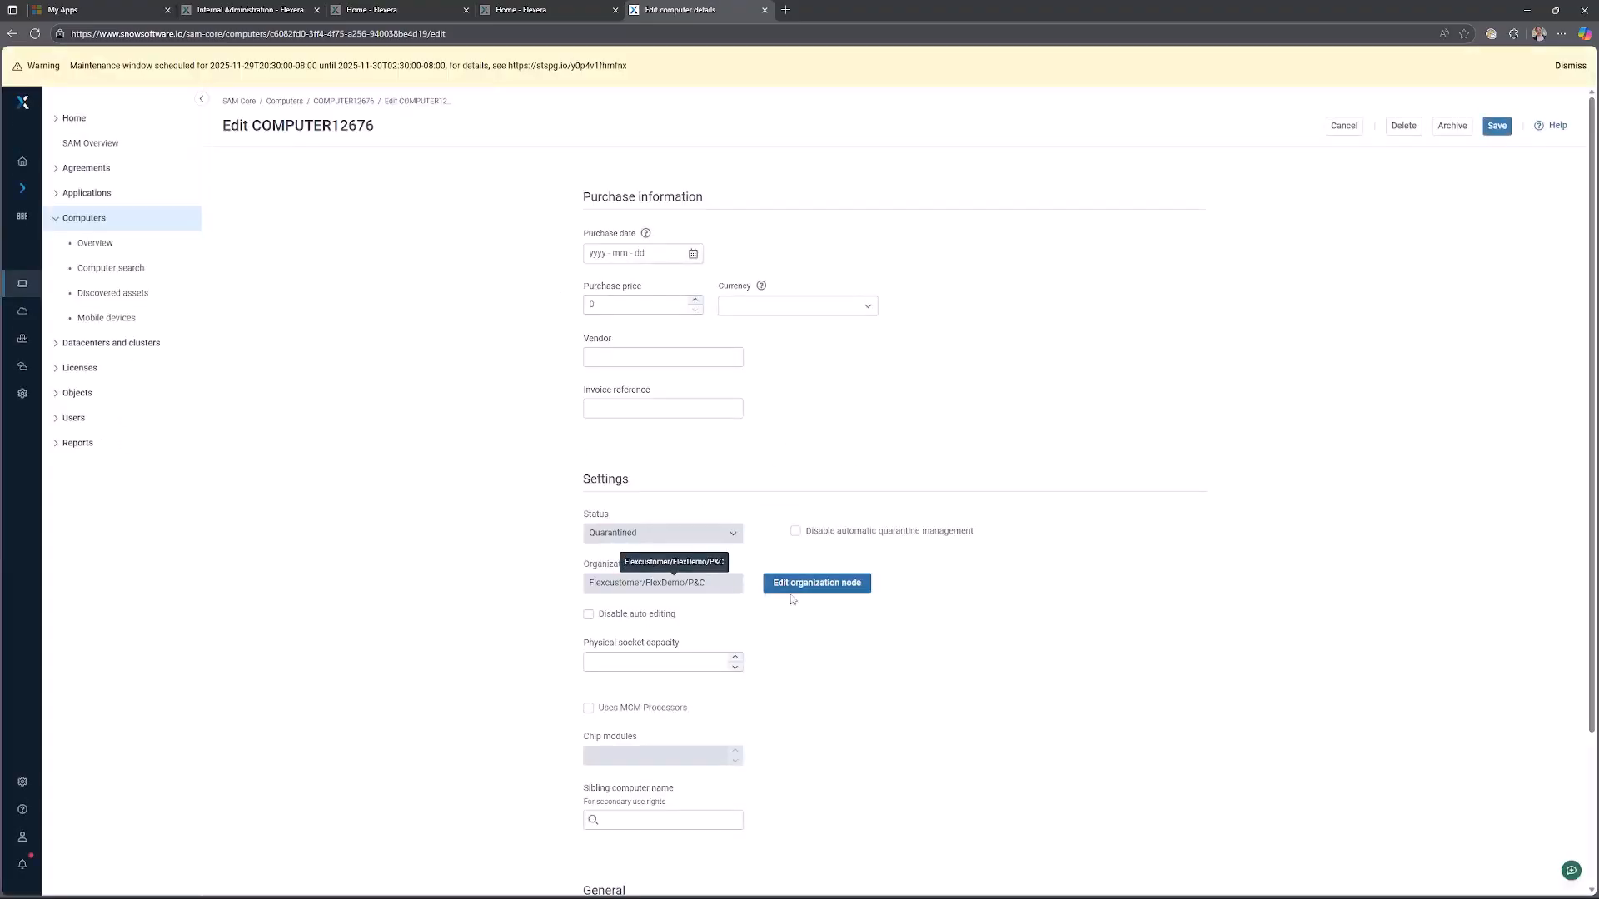
{"action": "left_click", "coordinate": [853, 596]}
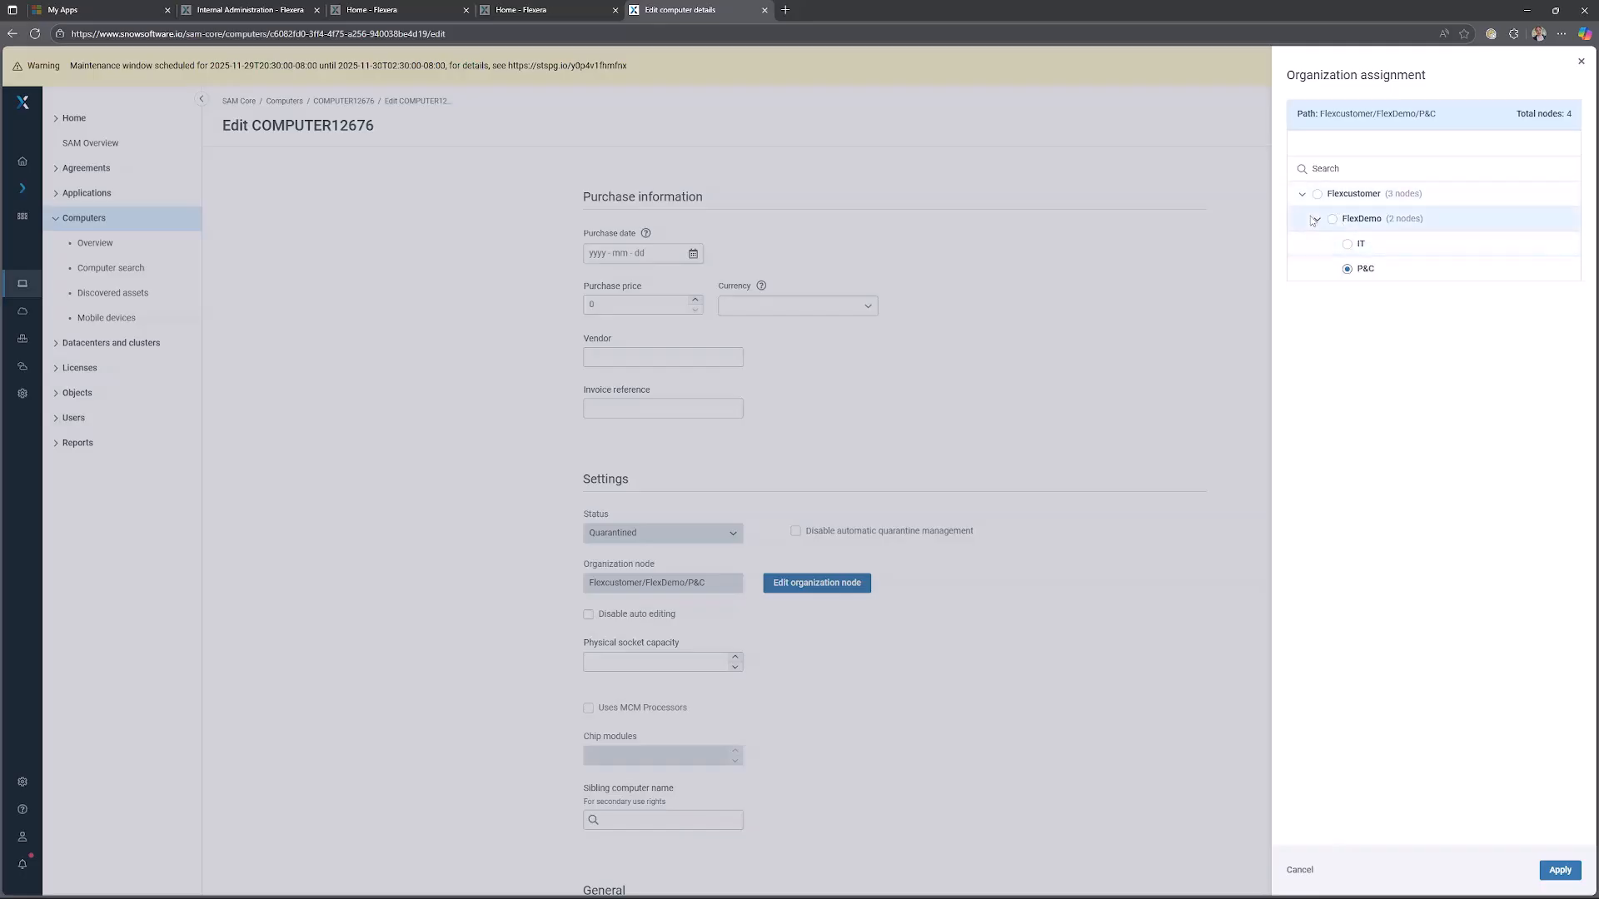
{"action": "left_click", "coordinate": [1581, 62]}
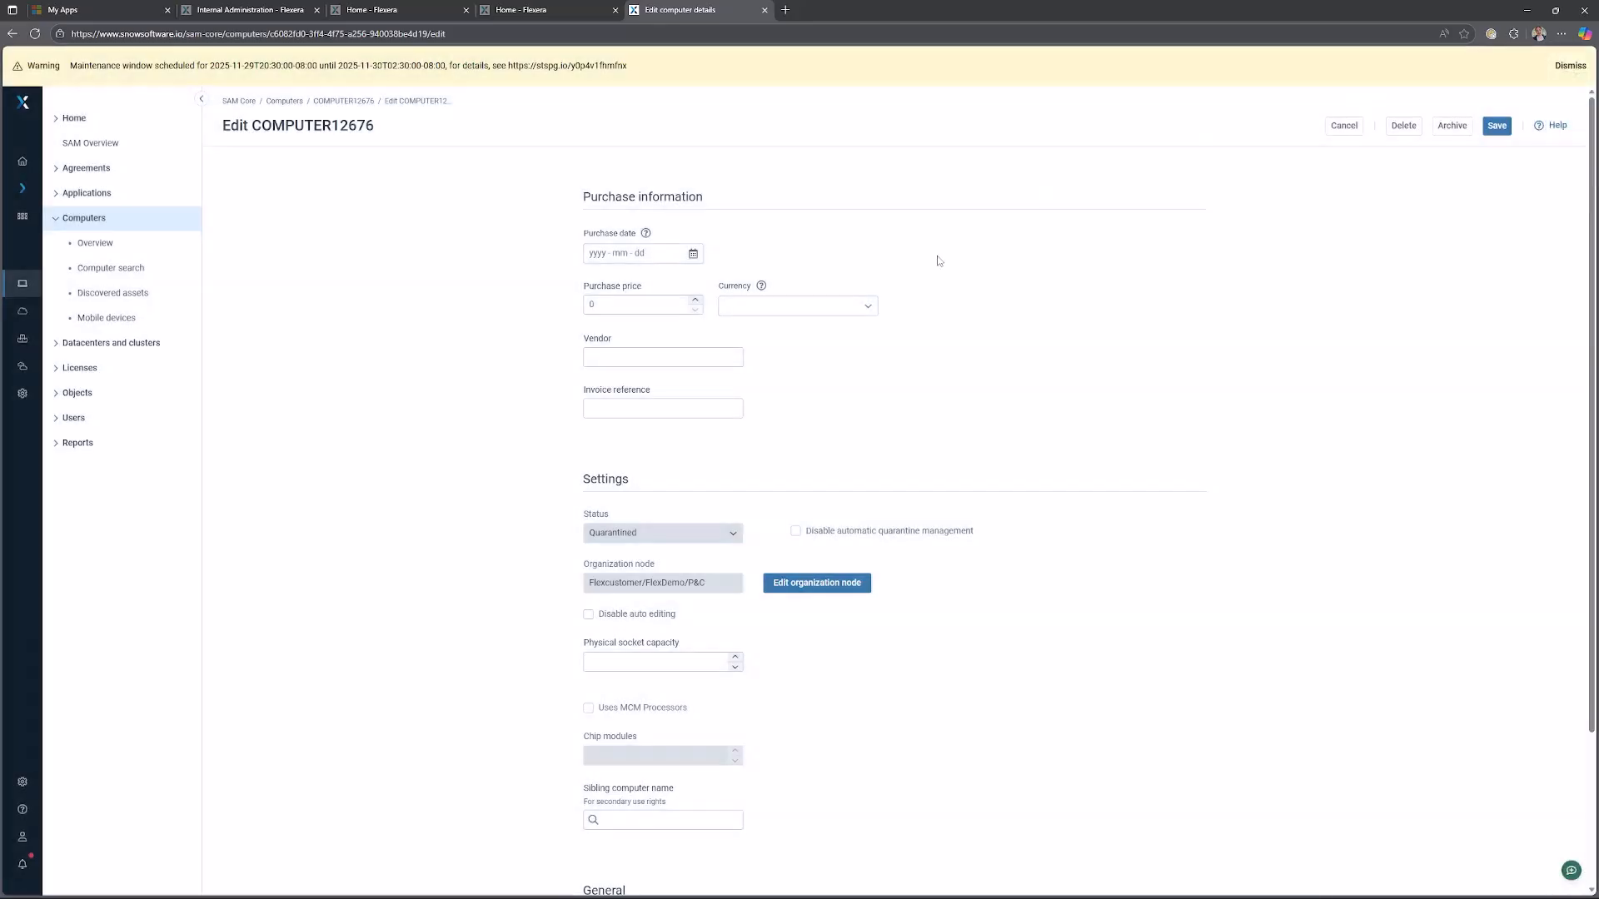
{"action": "left_click", "coordinate": [1343, 126]}
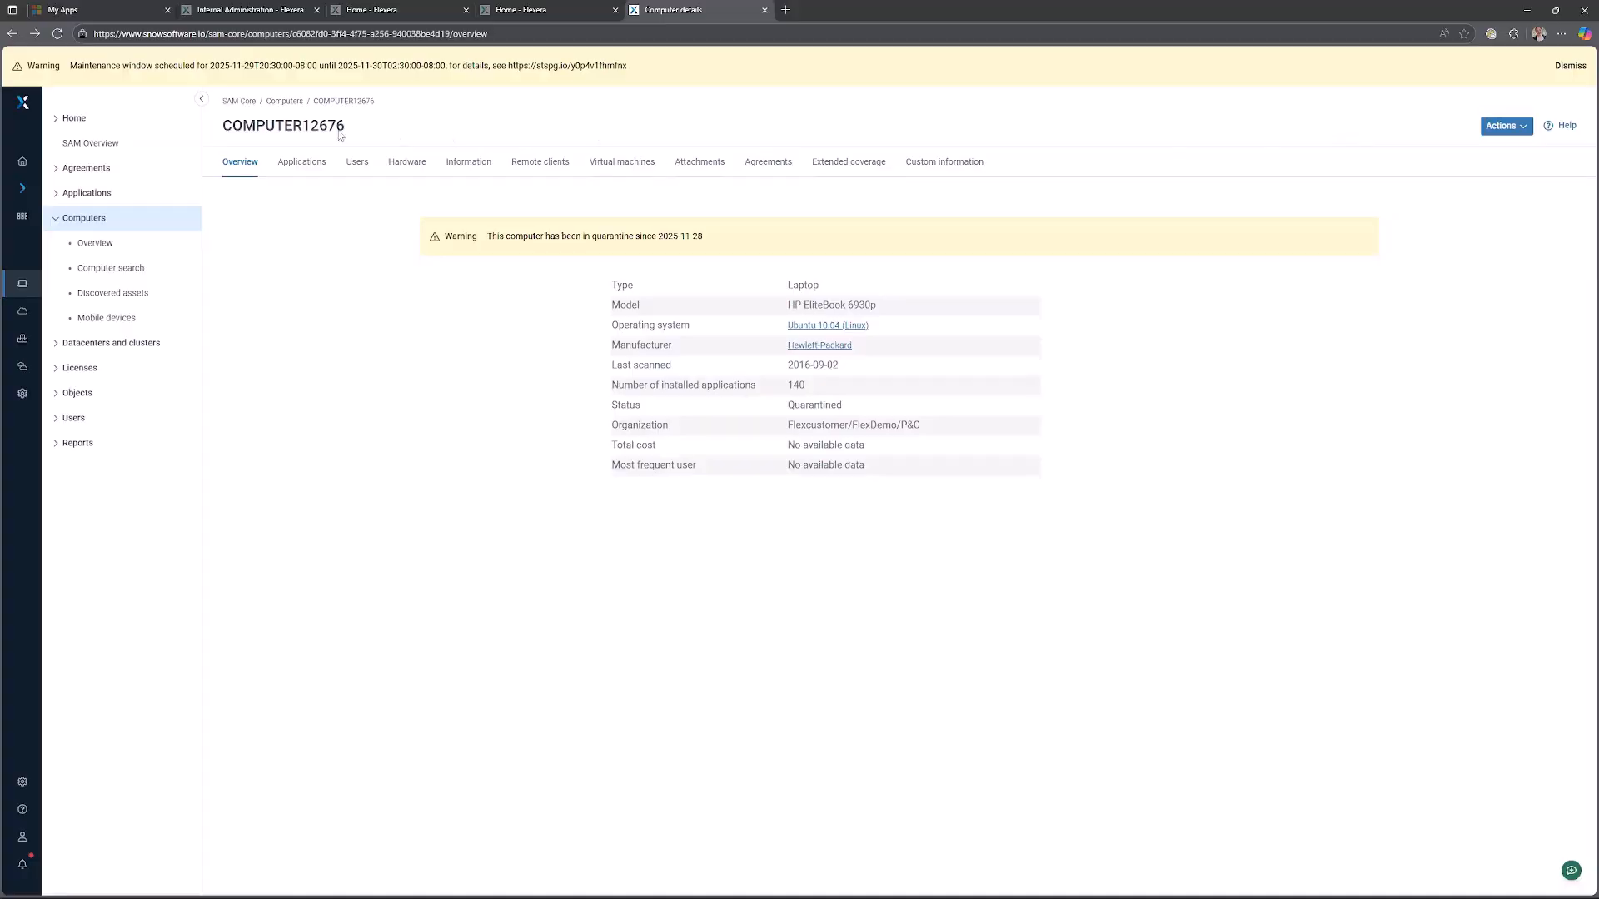
Go to SAM Core organization assignment settings and start a new rule named Test.
{"action": "left_click", "coordinate": [84, 228]}
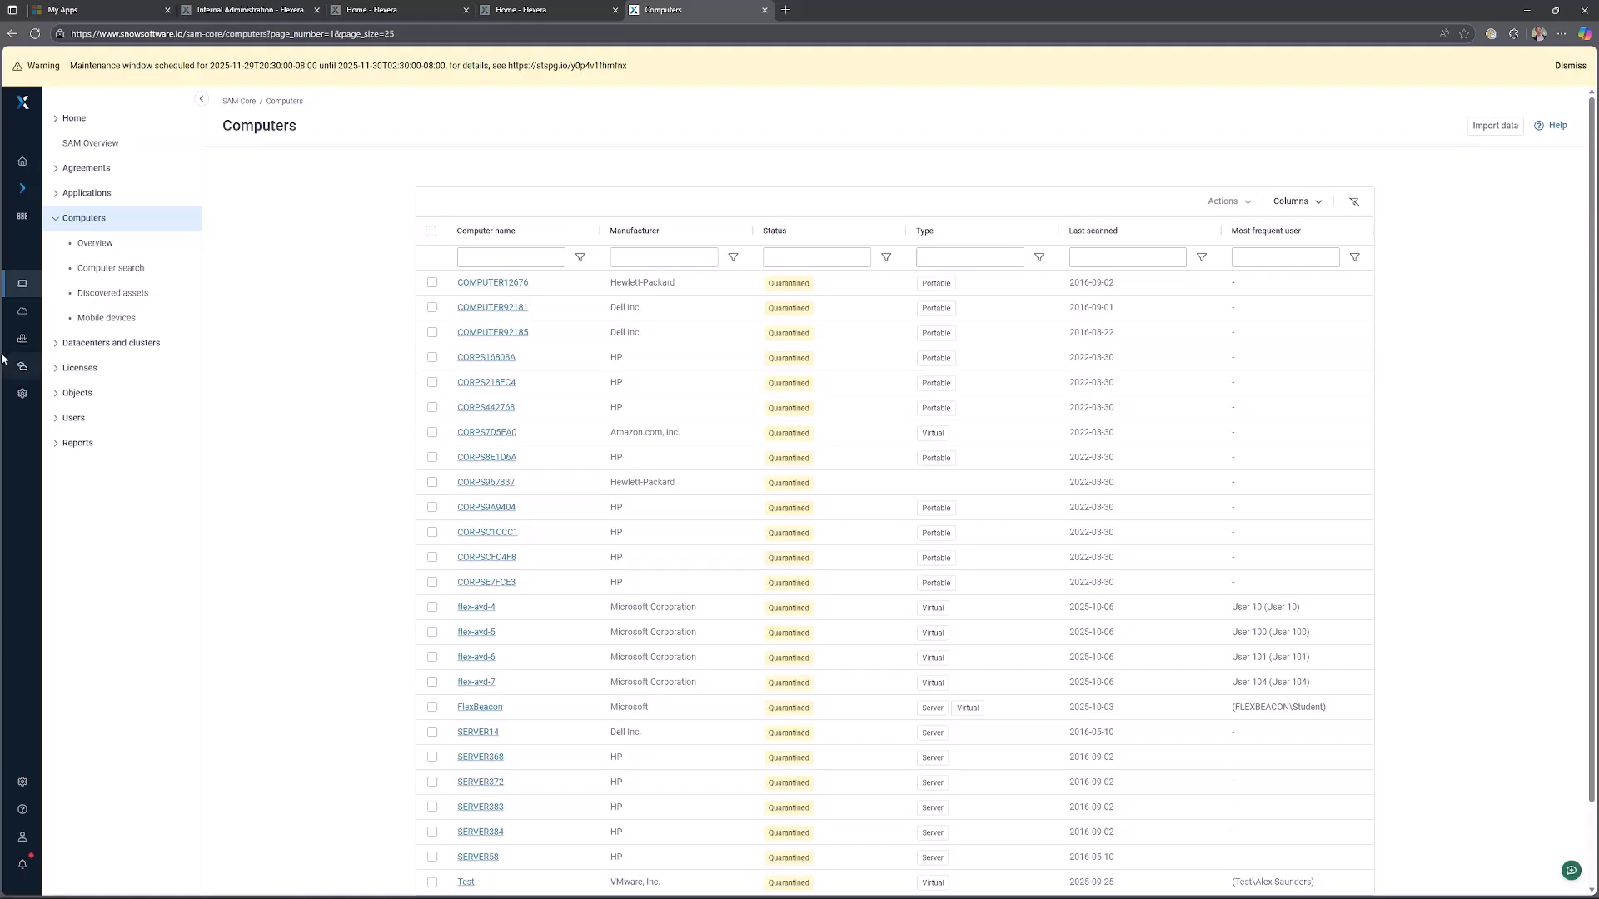
{"action": "left_click", "coordinate": [24, 398]}
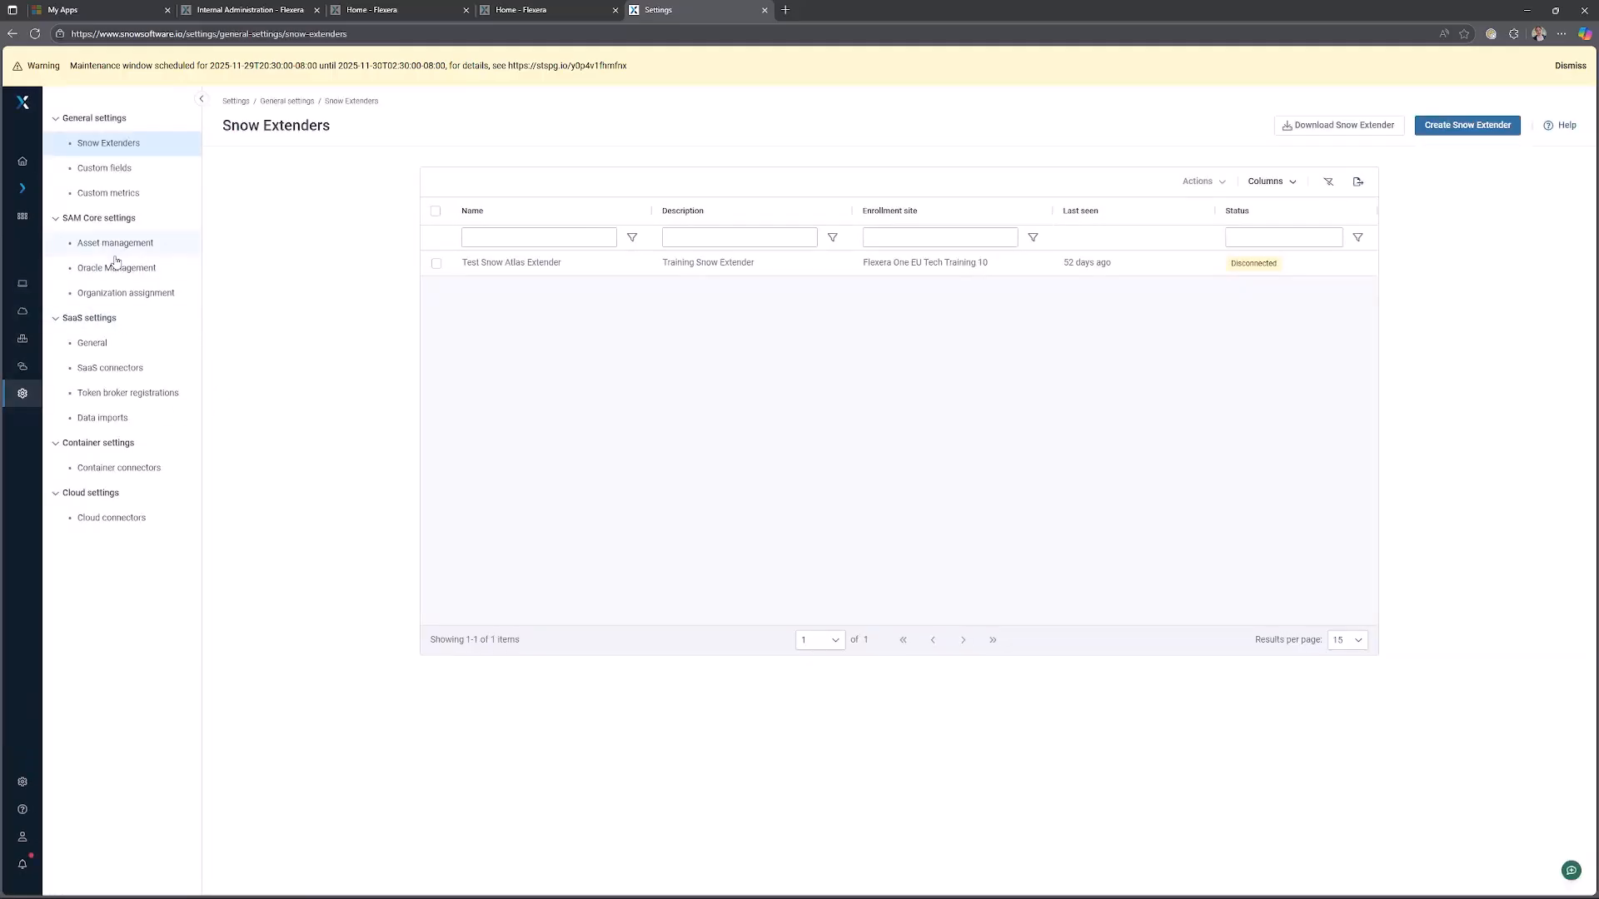
{"action": "left_click", "coordinate": [120, 294]}
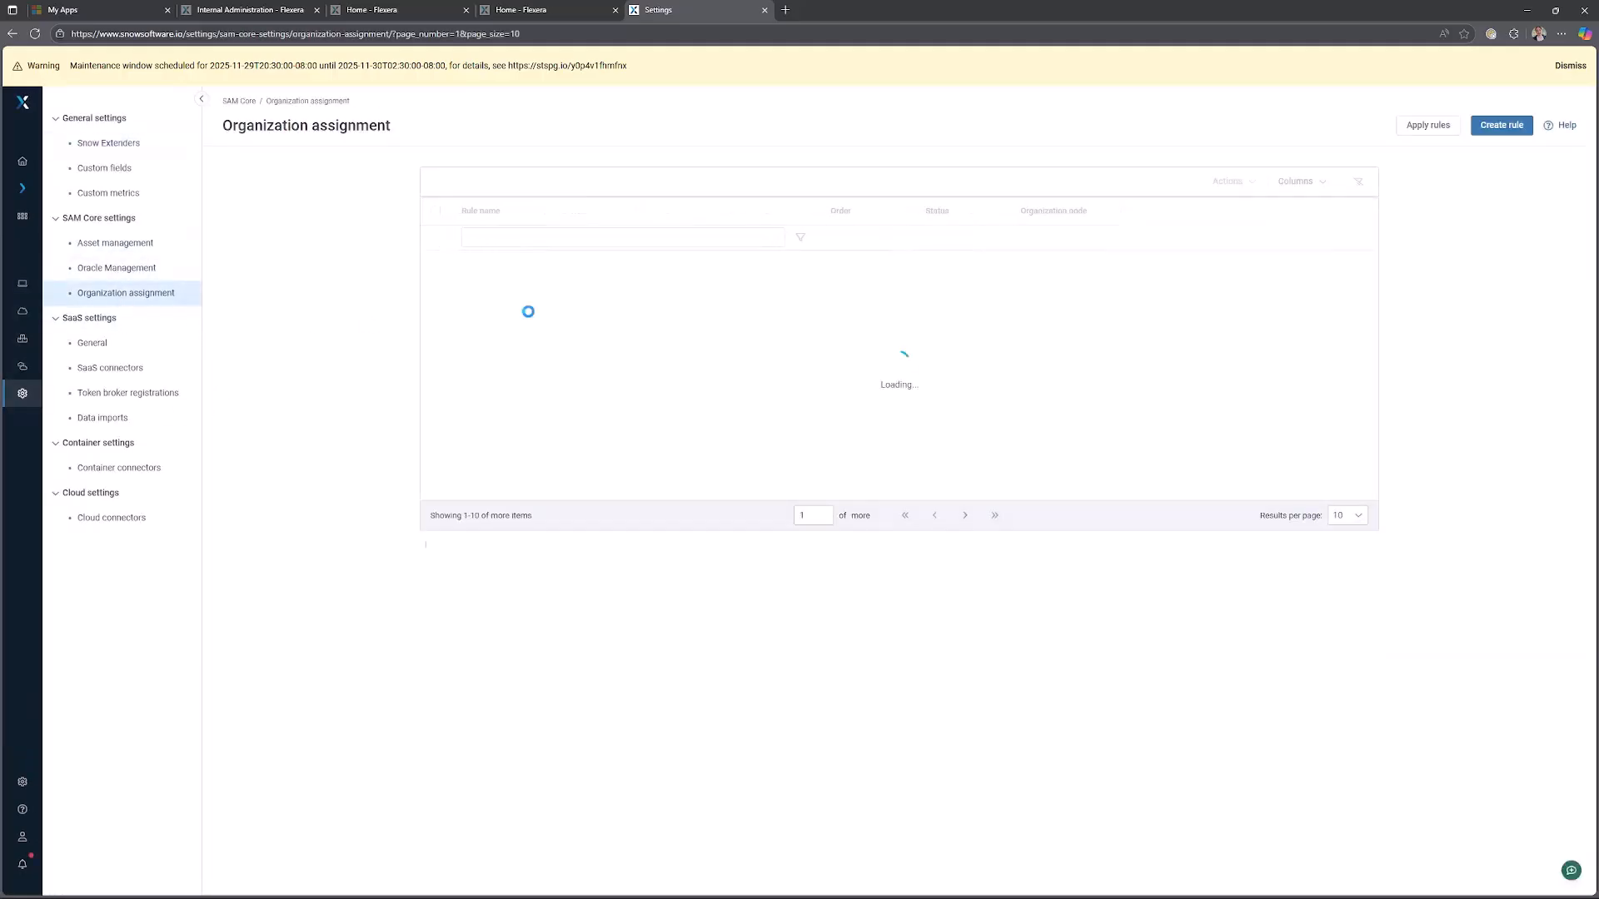
{"action": "left_click", "coordinate": [960, 262]}
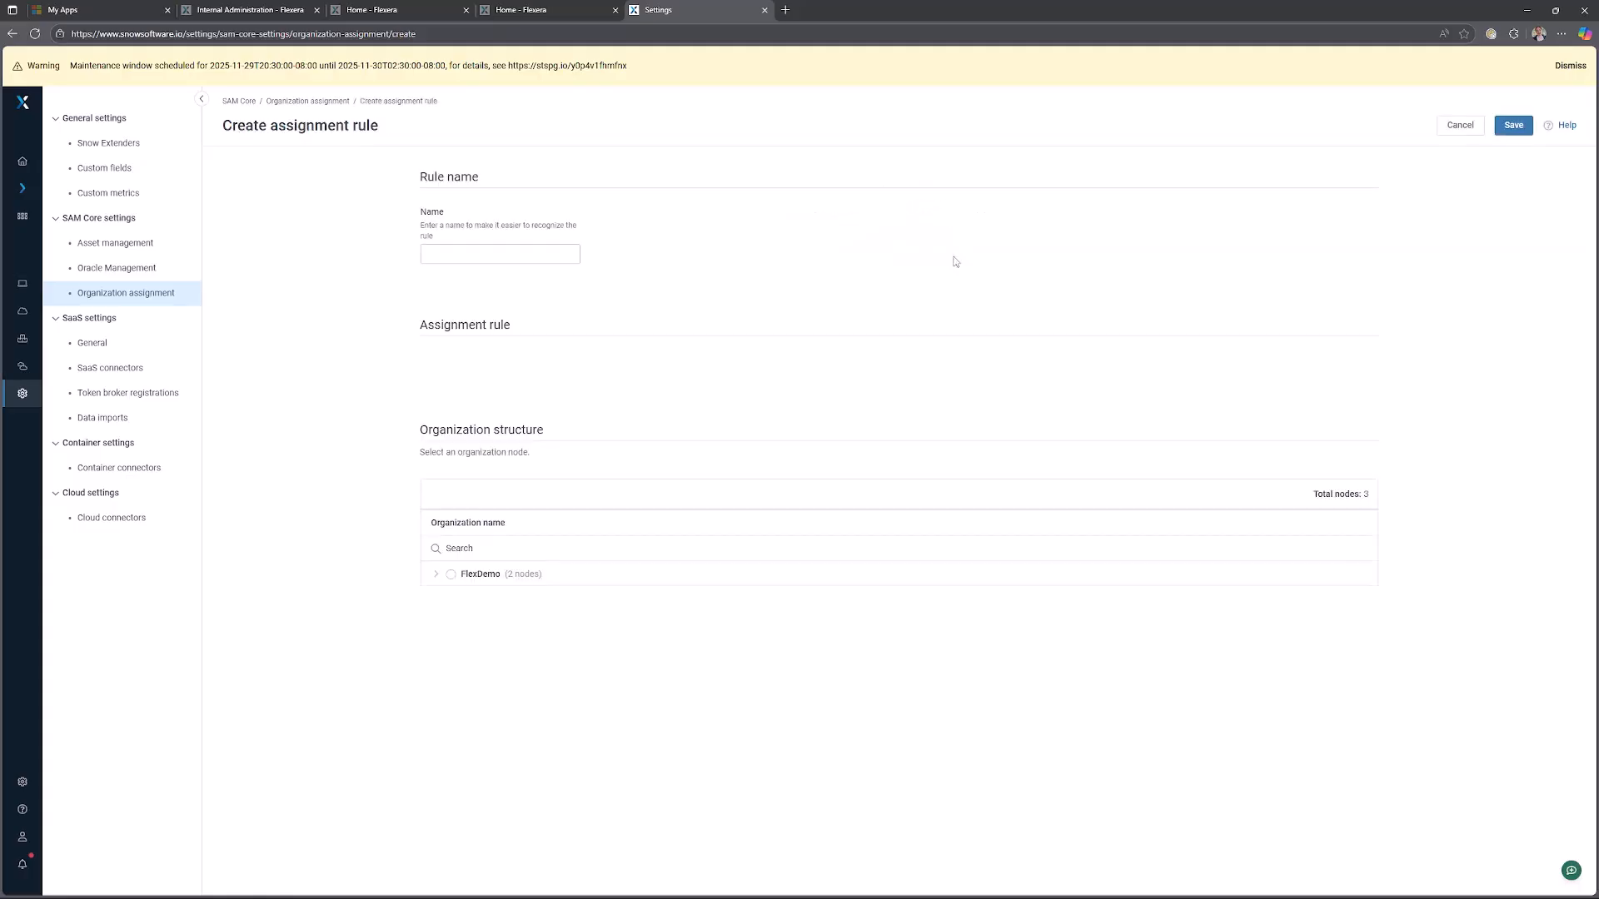
{"action": "left_click", "coordinate": [476, 253]}
{"action": "type", "text": "T"}
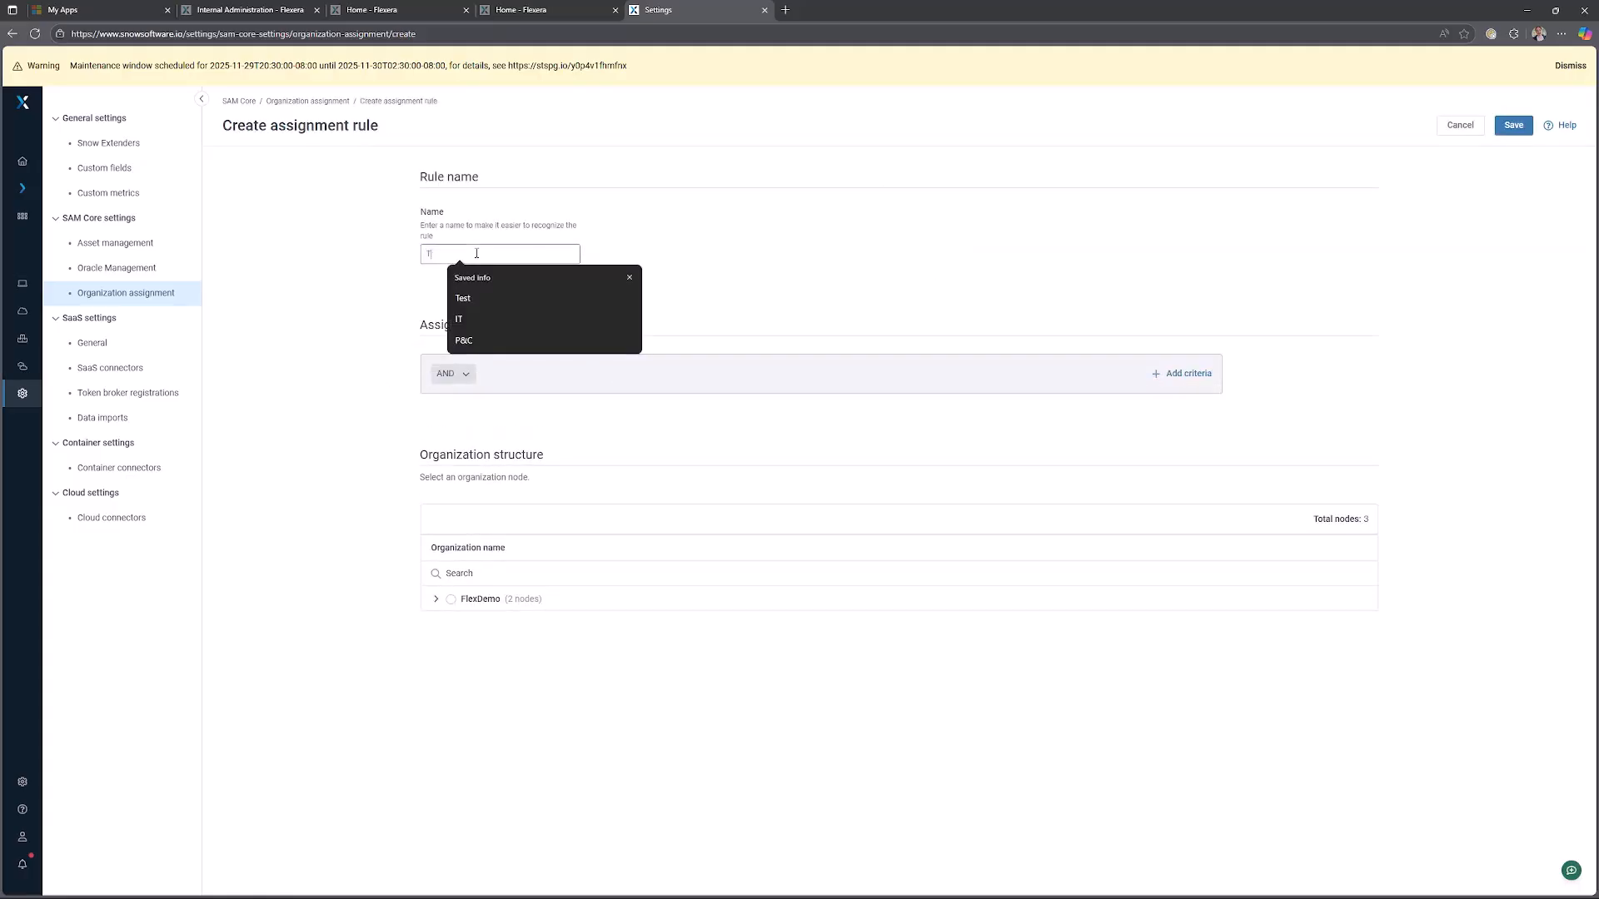
{"action": "type", "text": "est"}
{"action": "left_click", "coordinate": [646, 382]}
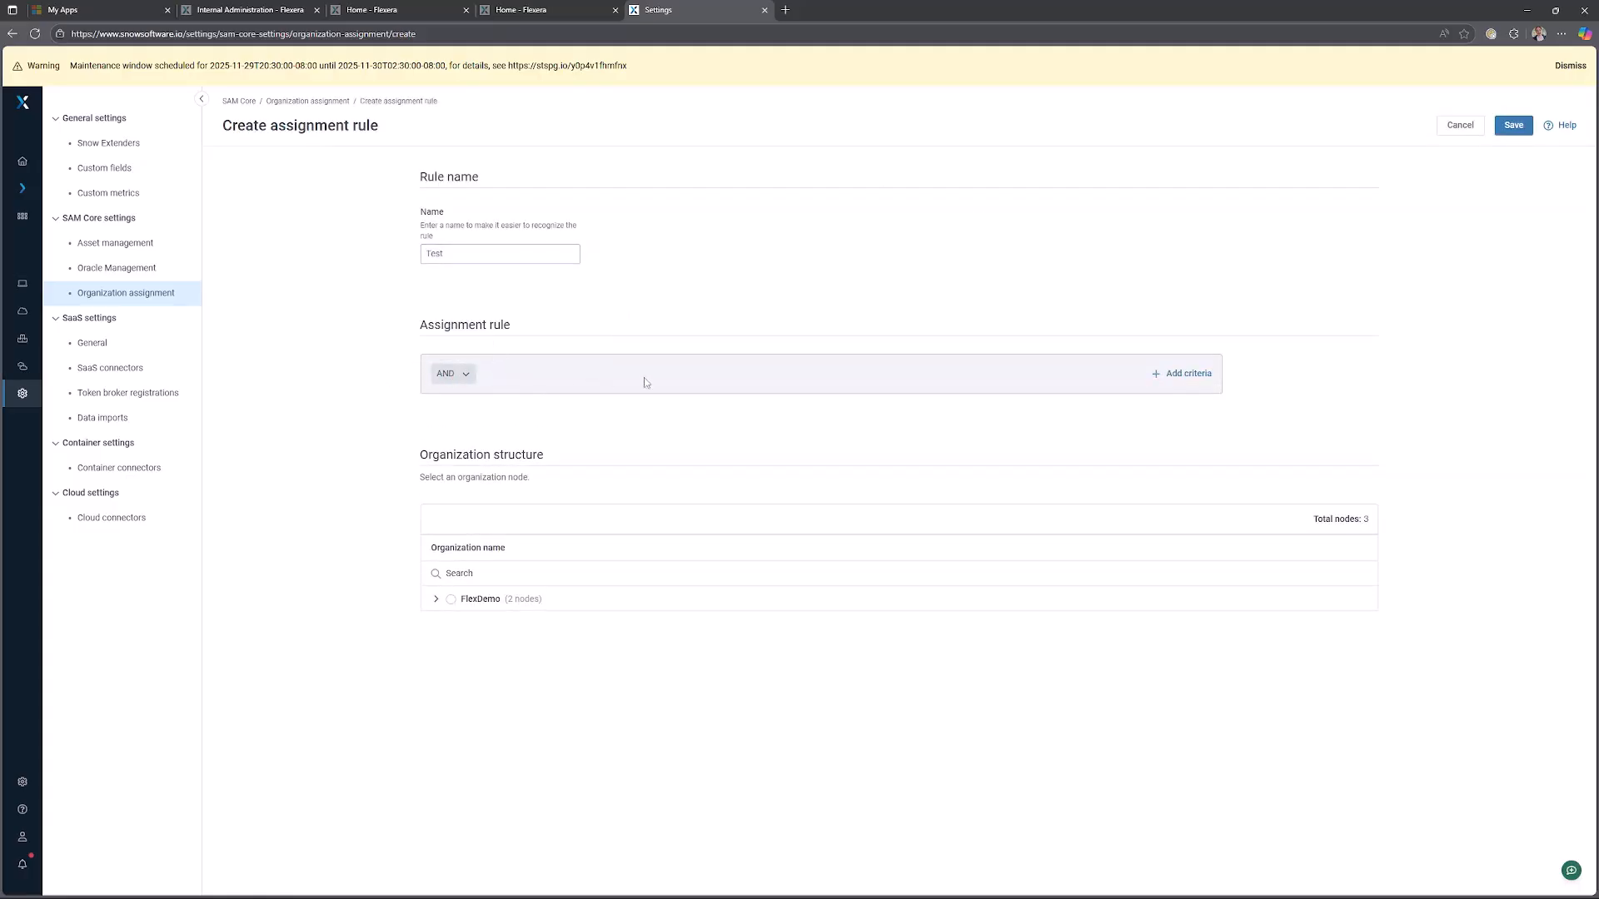
Add a rule criterion where Host name contains C.
{"action": "left_click", "coordinate": [1183, 373]}
{"action": "left_click", "coordinate": [561, 433]}
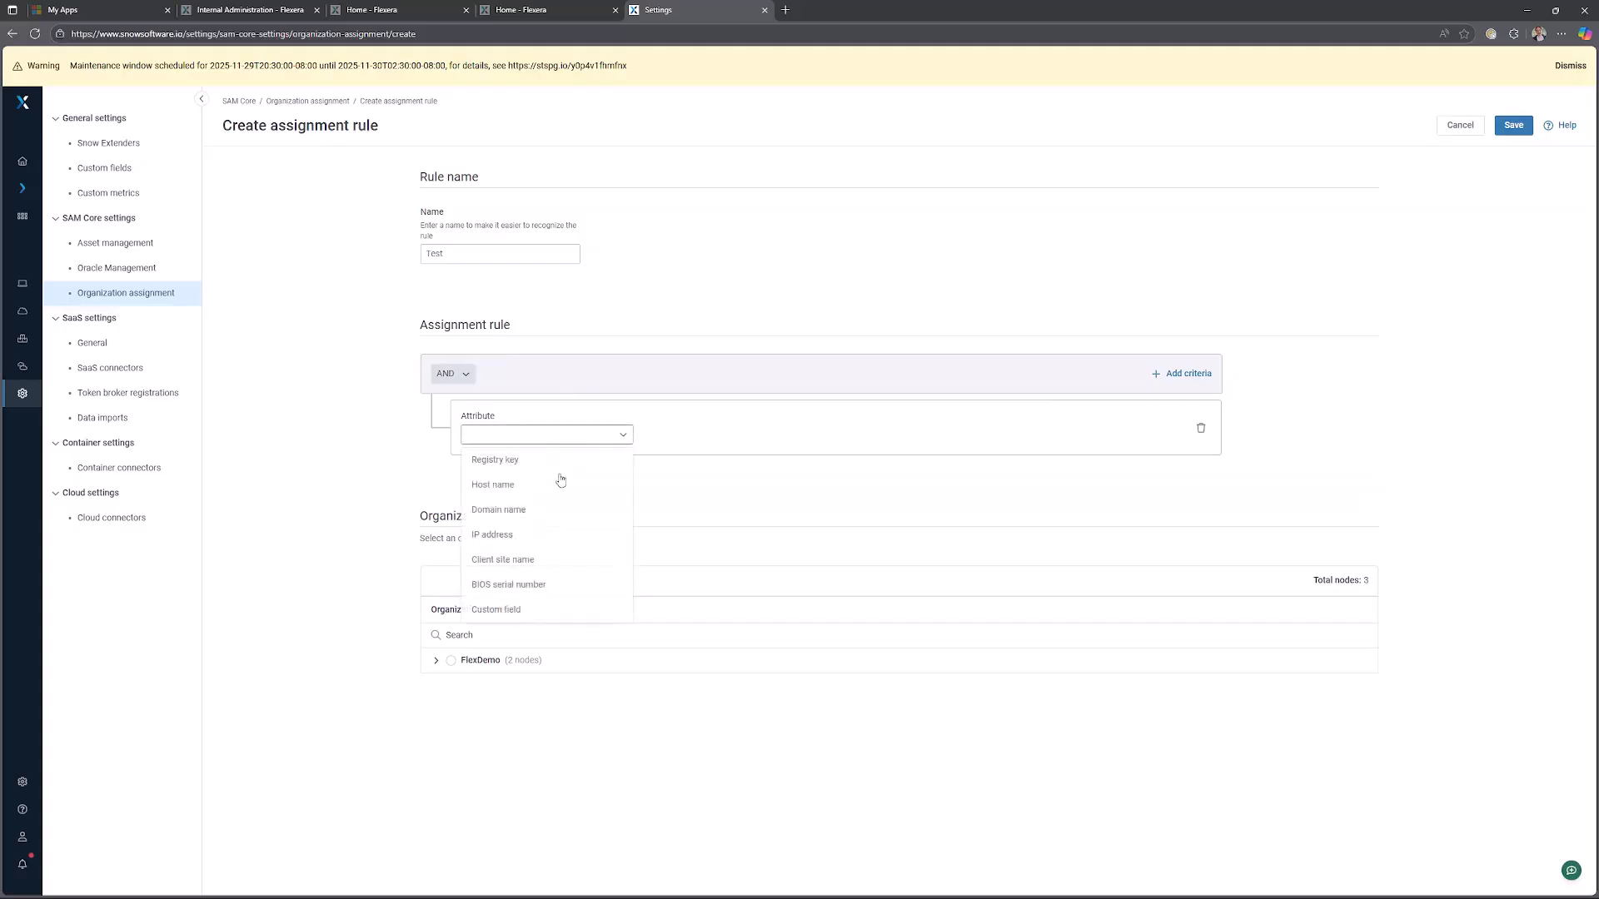
{"action": "left_click", "coordinate": [535, 487]}
{"action": "left_click", "coordinate": [818, 440]}
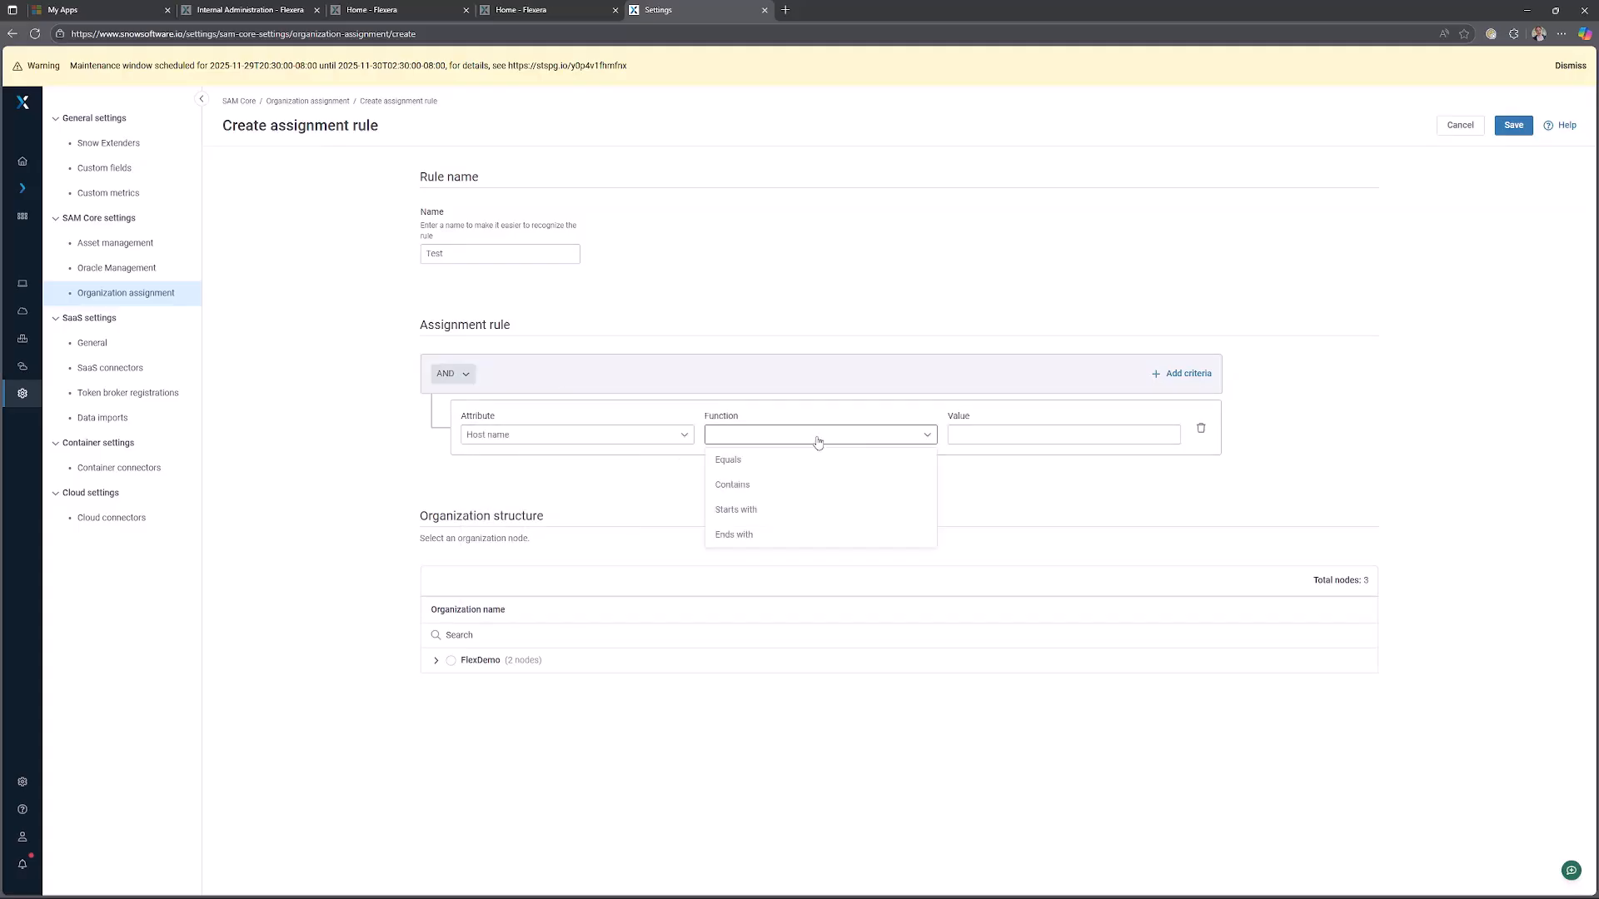
{"action": "left_click", "coordinate": [757, 485]}
{"action": "left_click", "coordinate": [972, 428]}
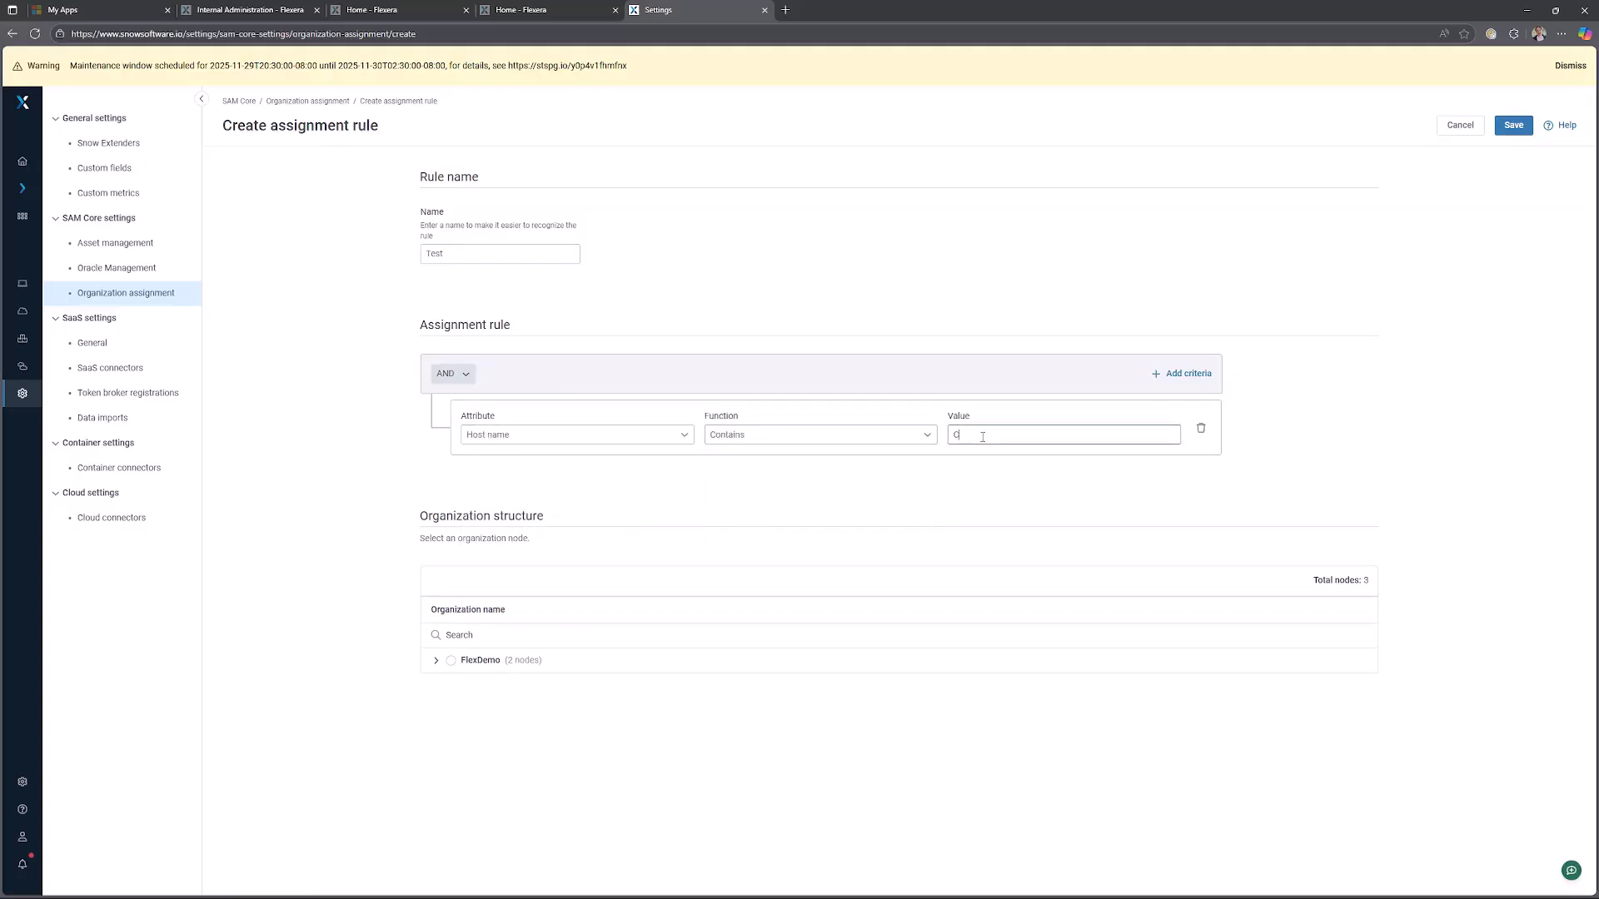
Select the FlexDemo/P&C organization node for the rule and try to save it.
{"action": "left_click", "coordinate": [436, 660]}
{"action": "left_click", "coordinate": [465, 710]}
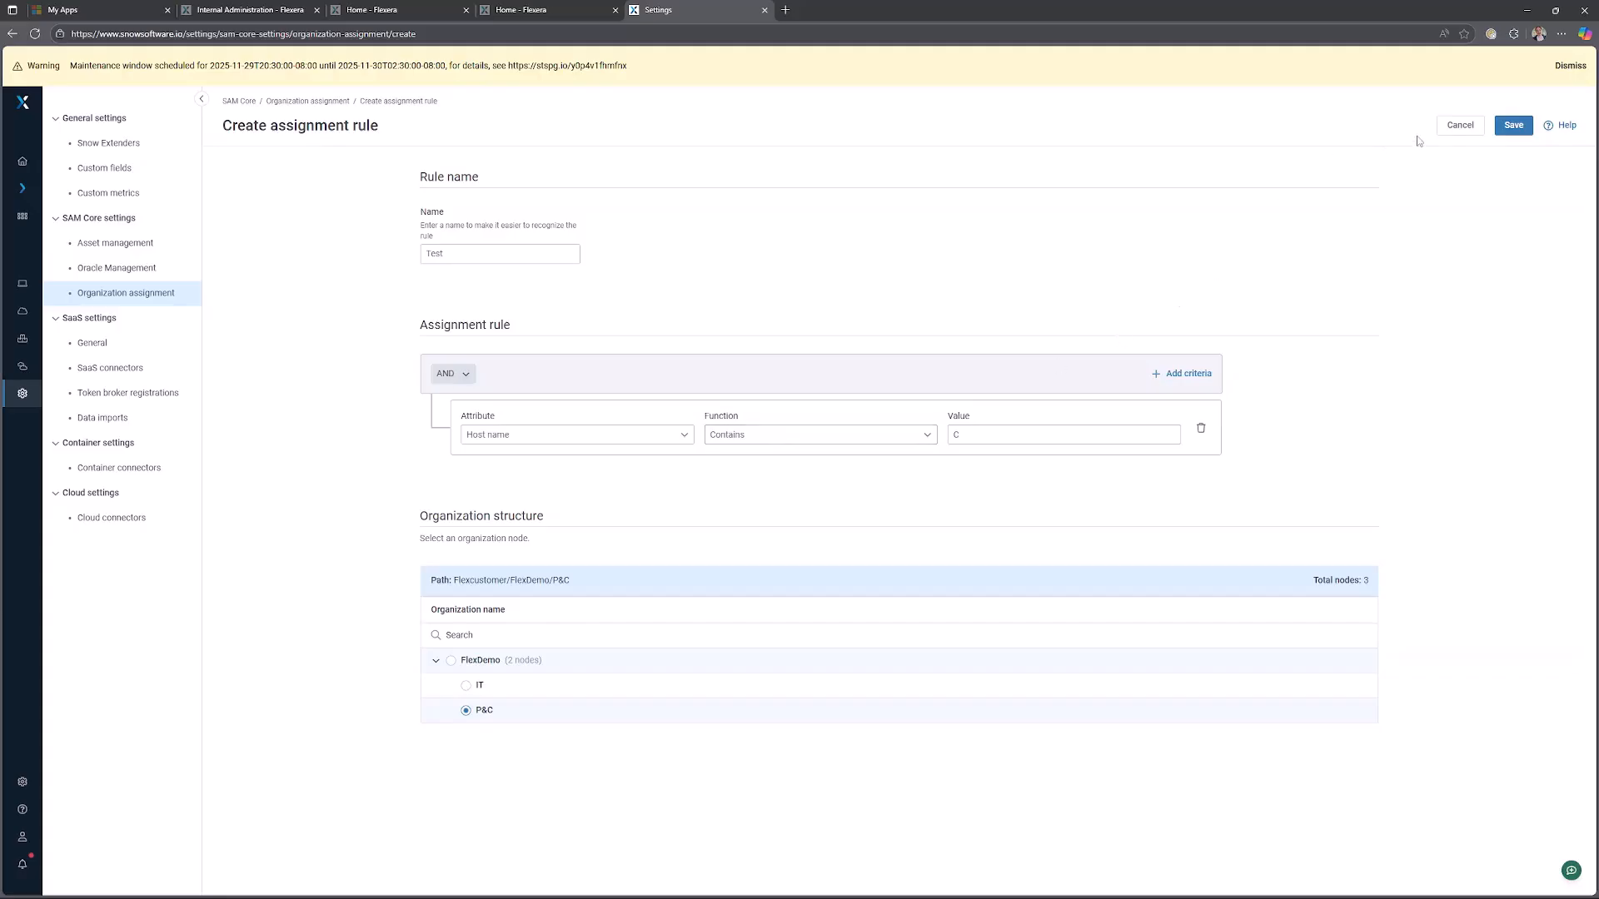
{"action": "left_click", "coordinate": [1514, 126]}
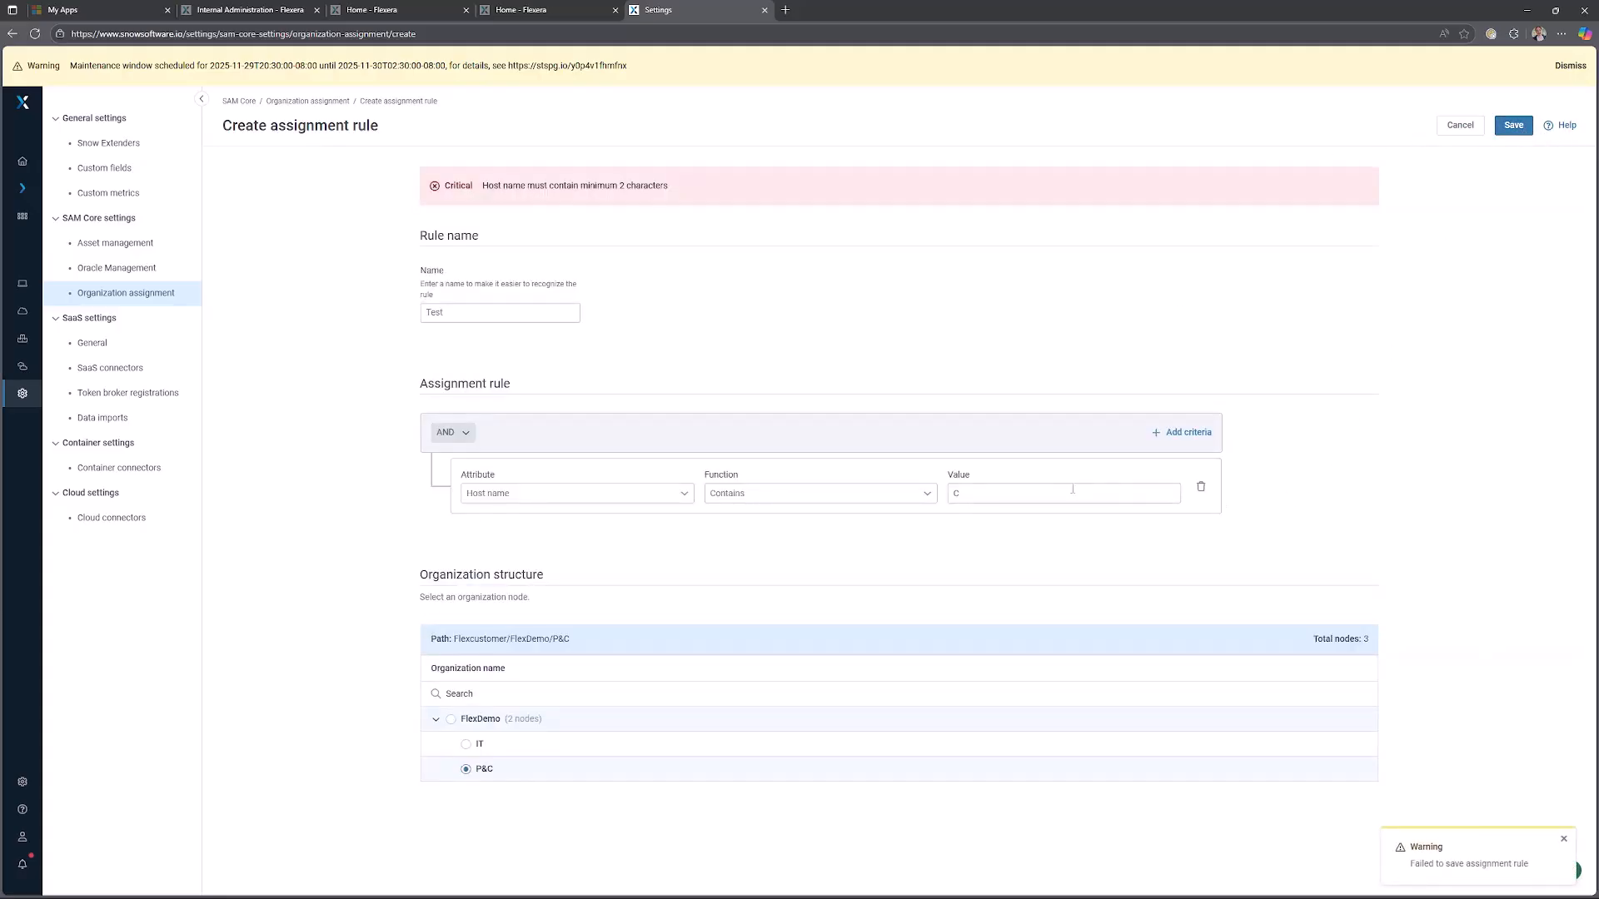
Extend the host name value to Co and save the assignment rule.
{"action": "type", "text": "o"}
{"action": "left_click", "coordinate": [1514, 126]}
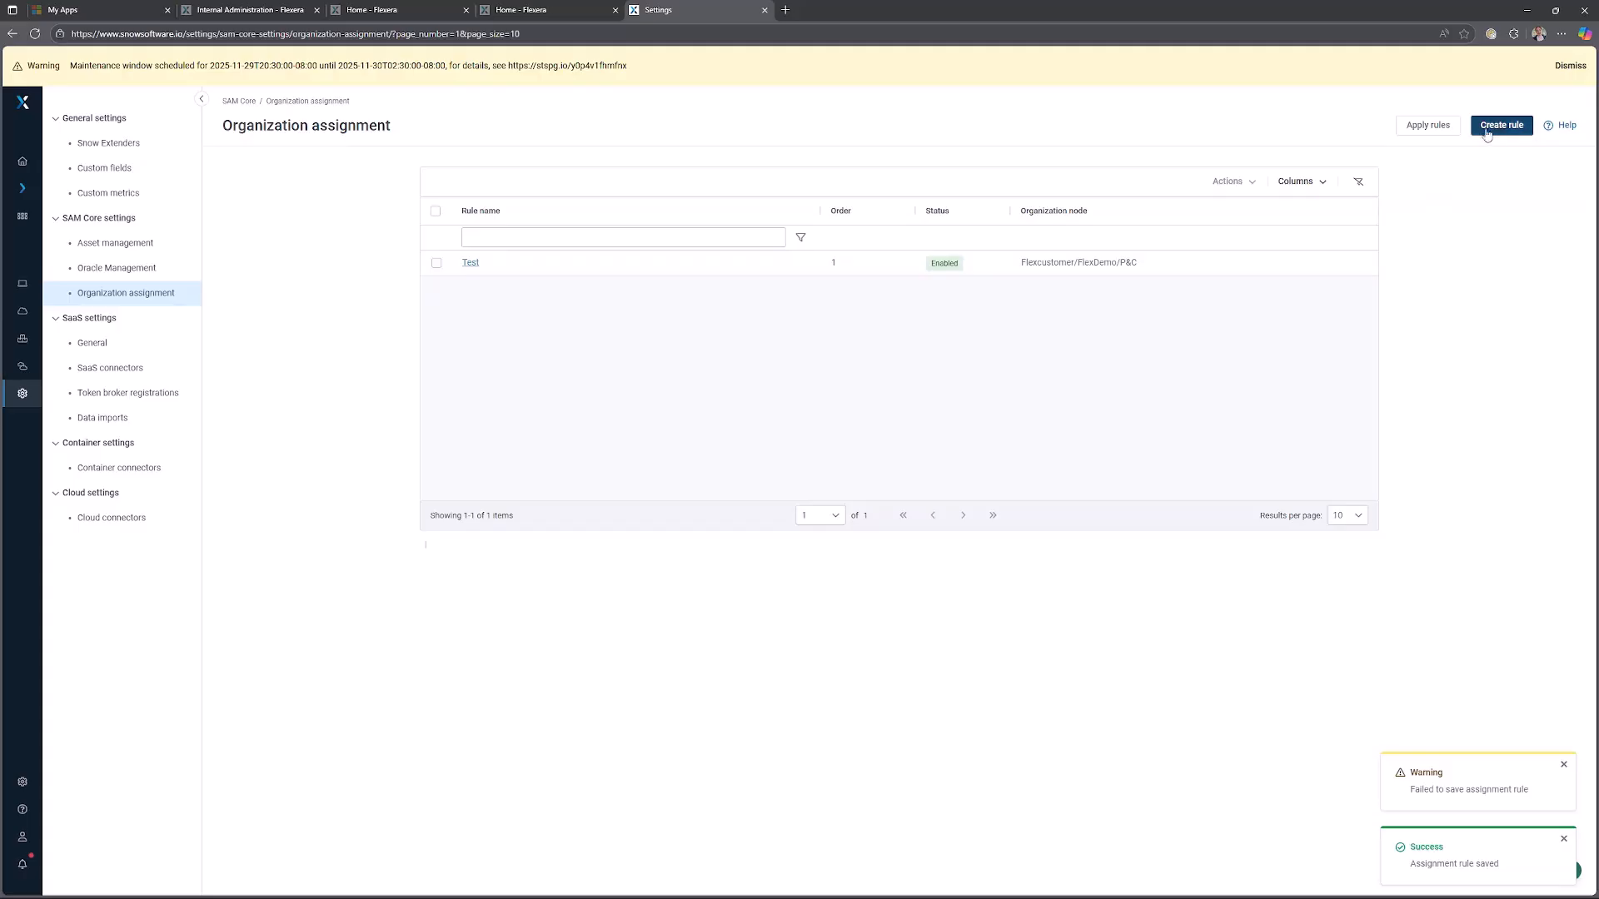
Apply the organization assignment rules.
{"action": "left_click", "coordinate": [1455, 135]}
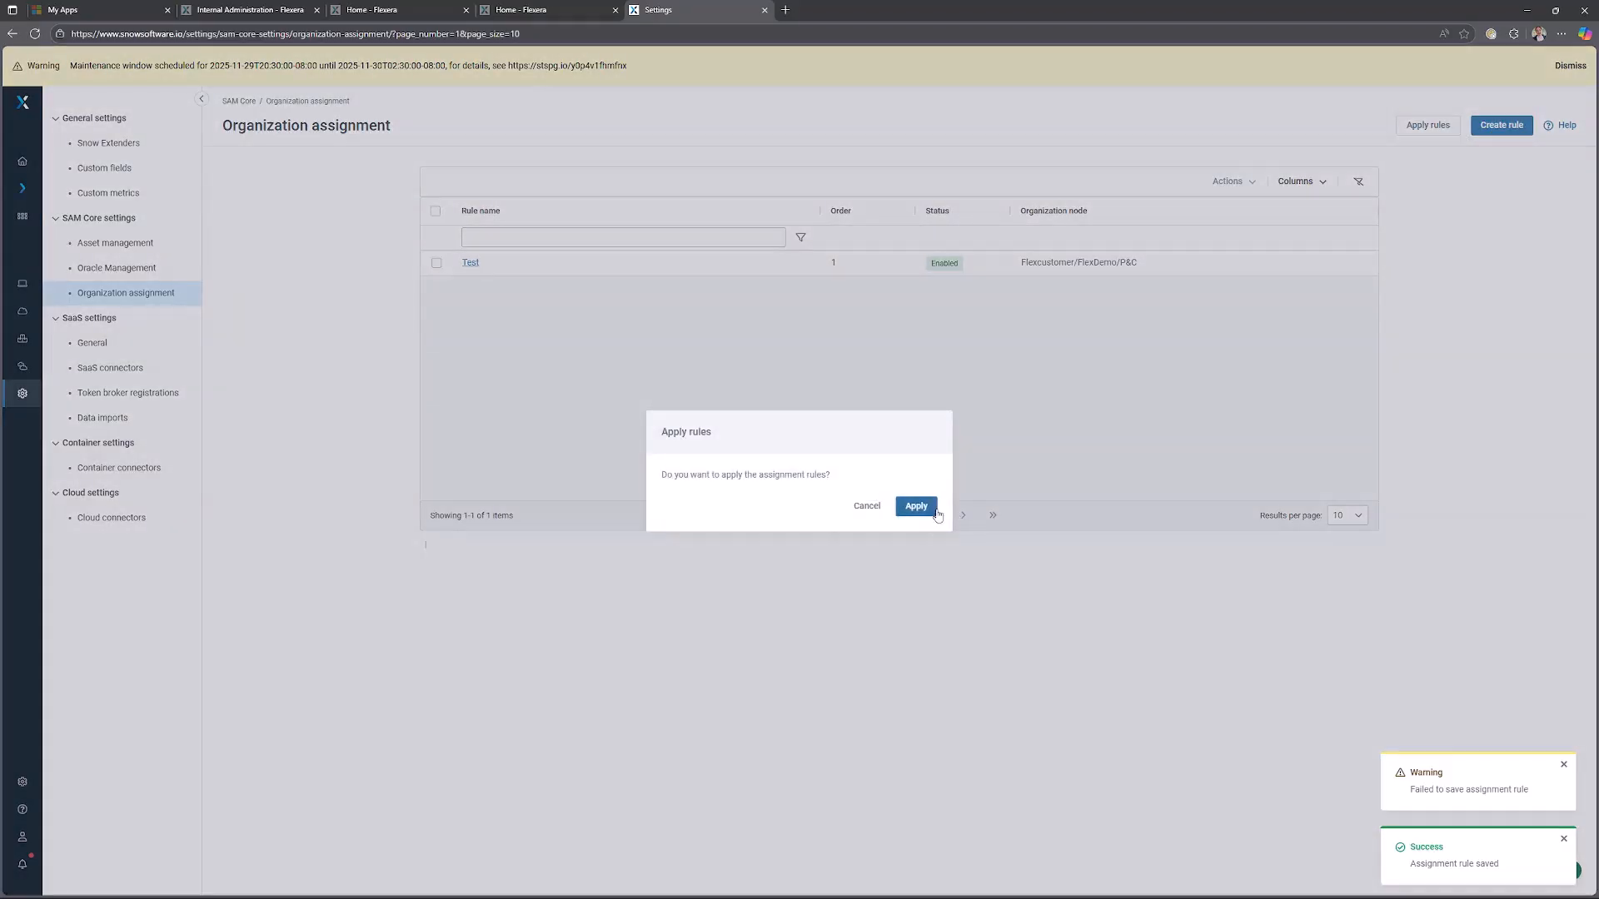
{"action": "left_click", "coordinate": [931, 509]}
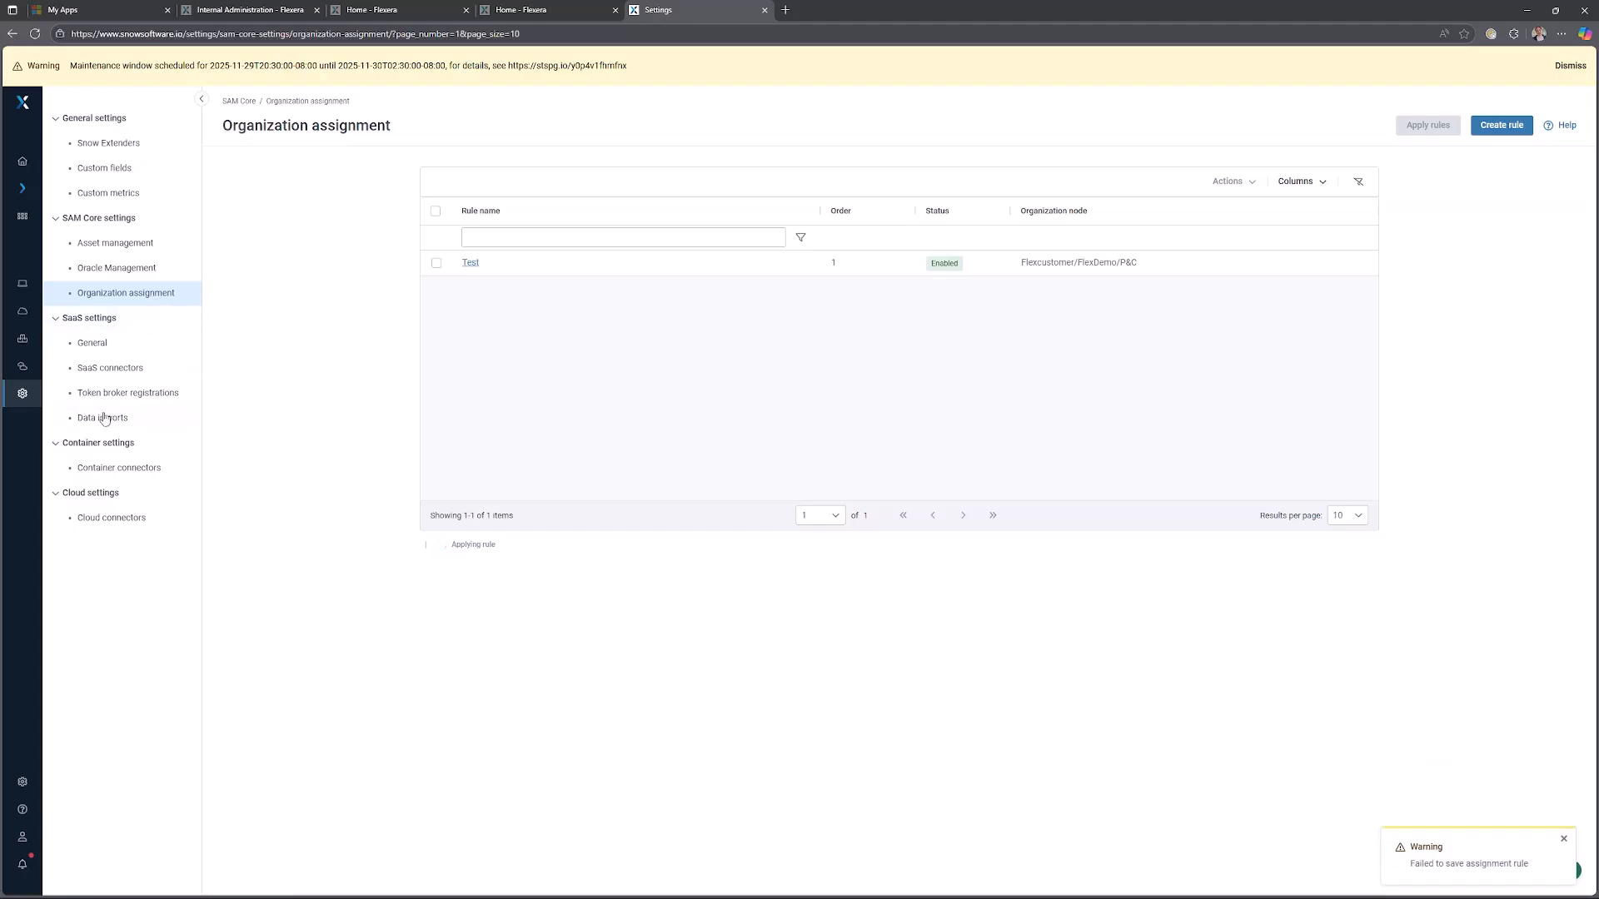
Open the 7-Zip v18 license for editing and enable Auto allocate on its Assignment page.
{"action": "left_click", "coordinate": [34, 291]}
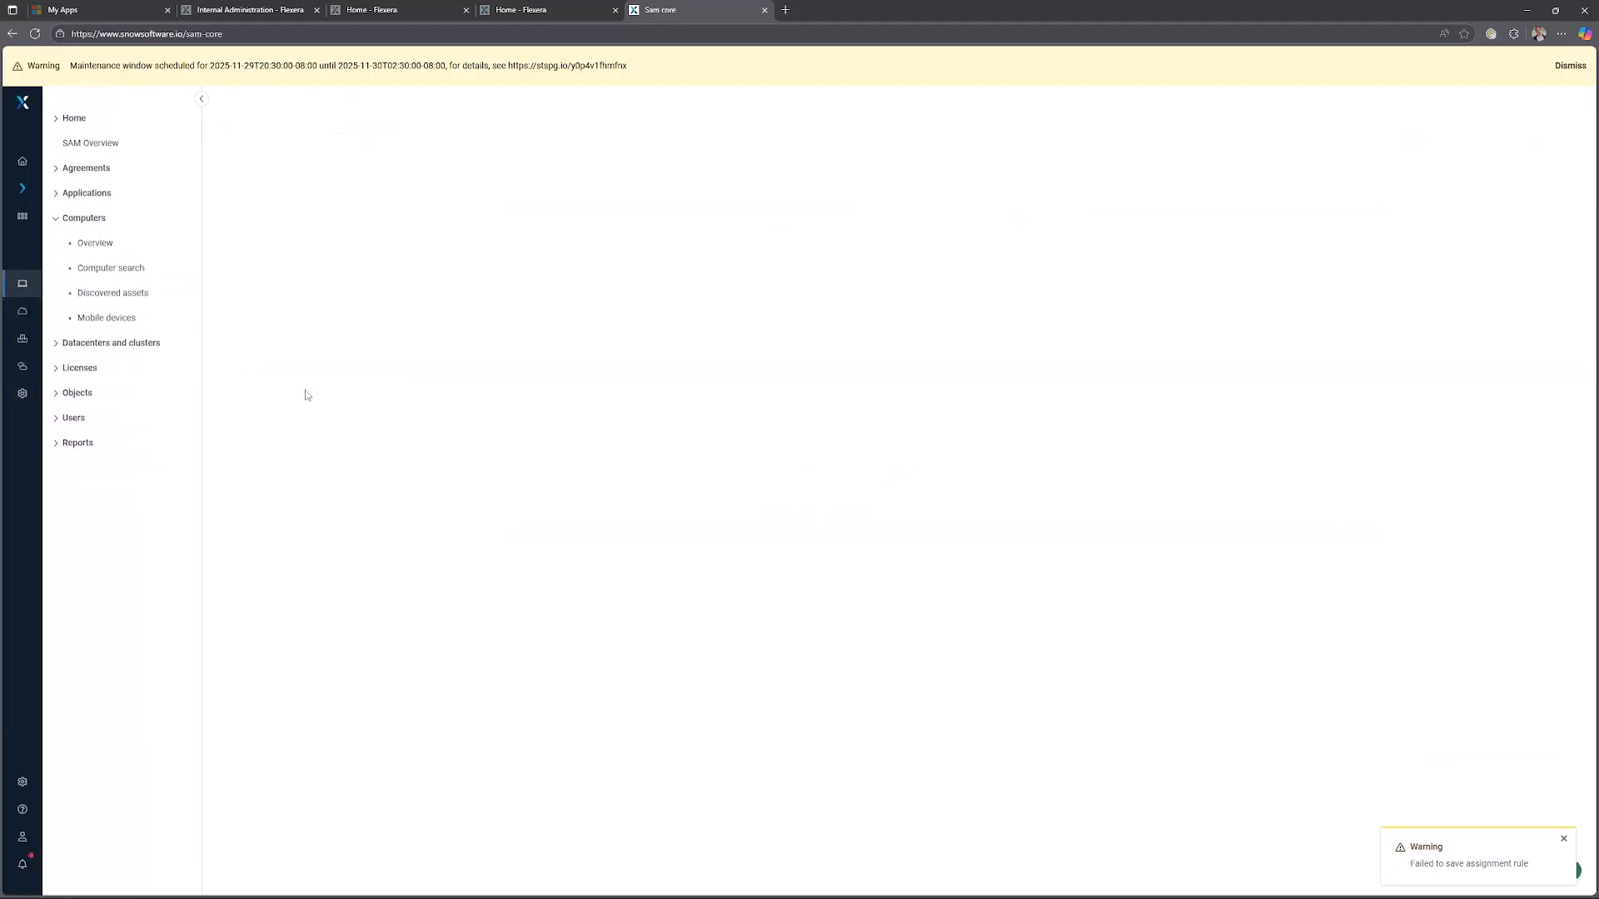
{"action": "left_click", "coordinate": [105, 374]}
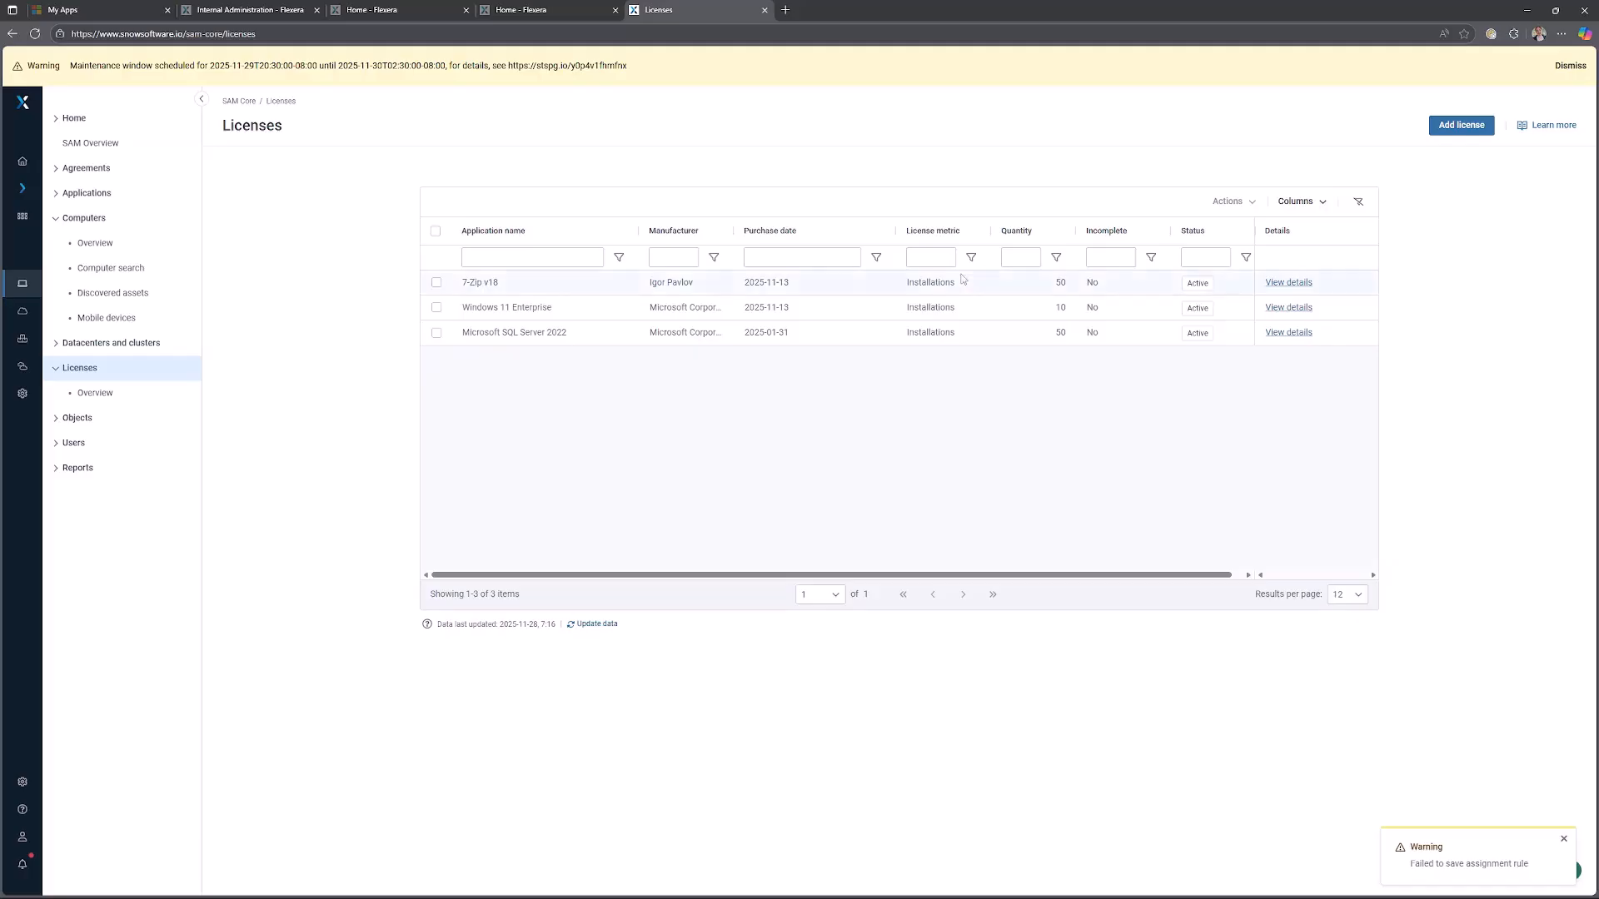
{"action": "left_click", "coordinate": [1288, 282]}
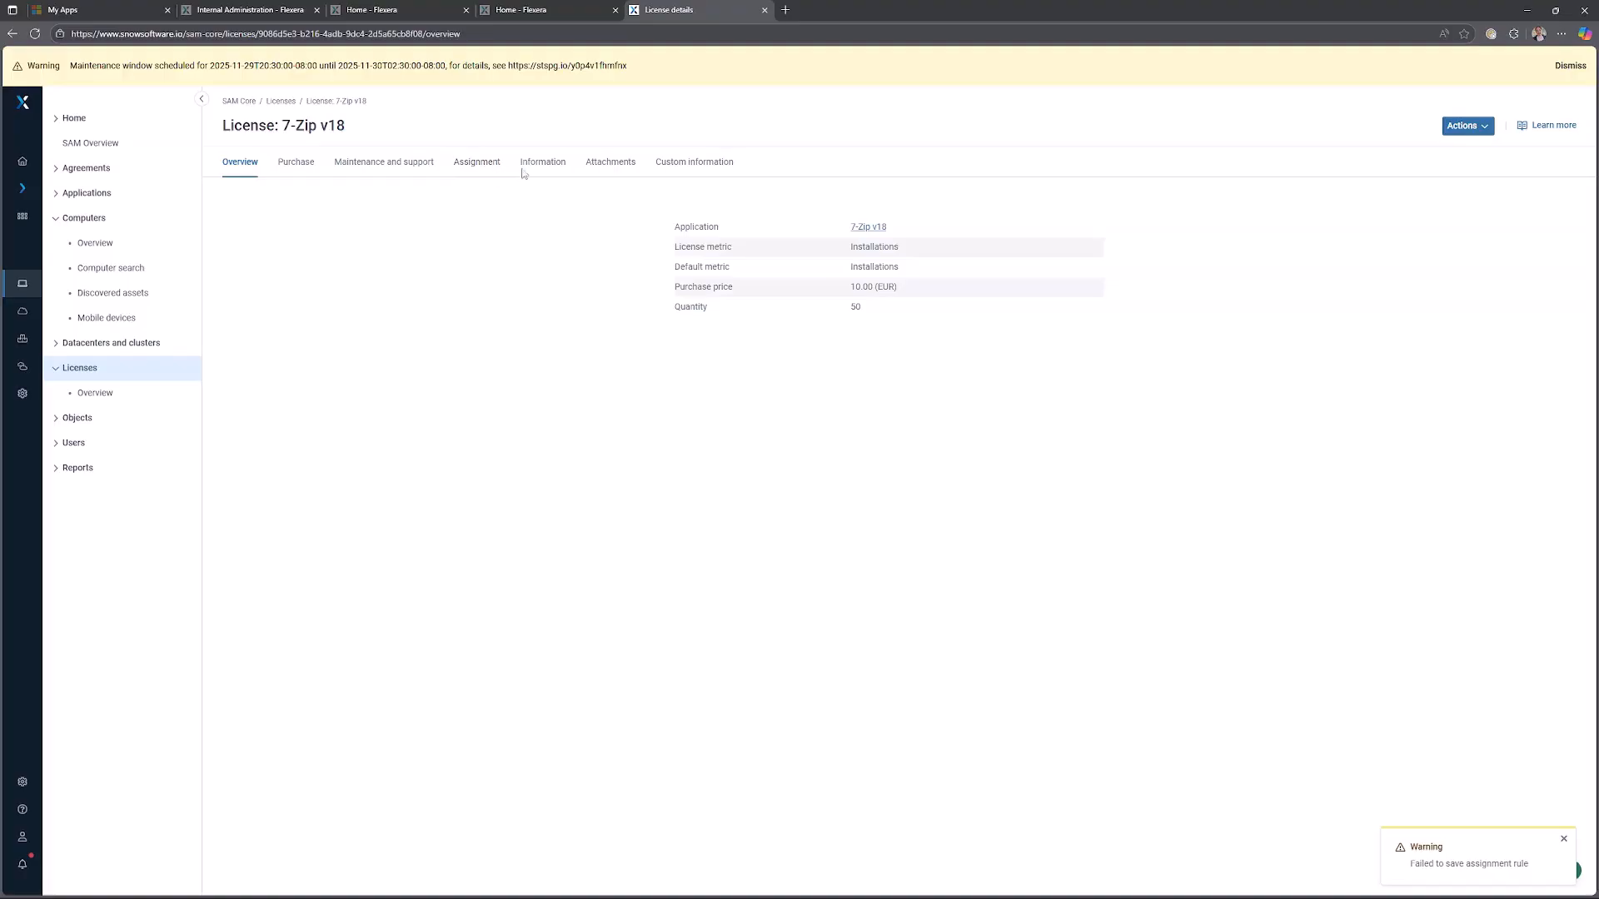
{"action": "left_click", "coordinate": [1467, 126]}
{"action": "left_click", "coordinate": [1419, 151]}
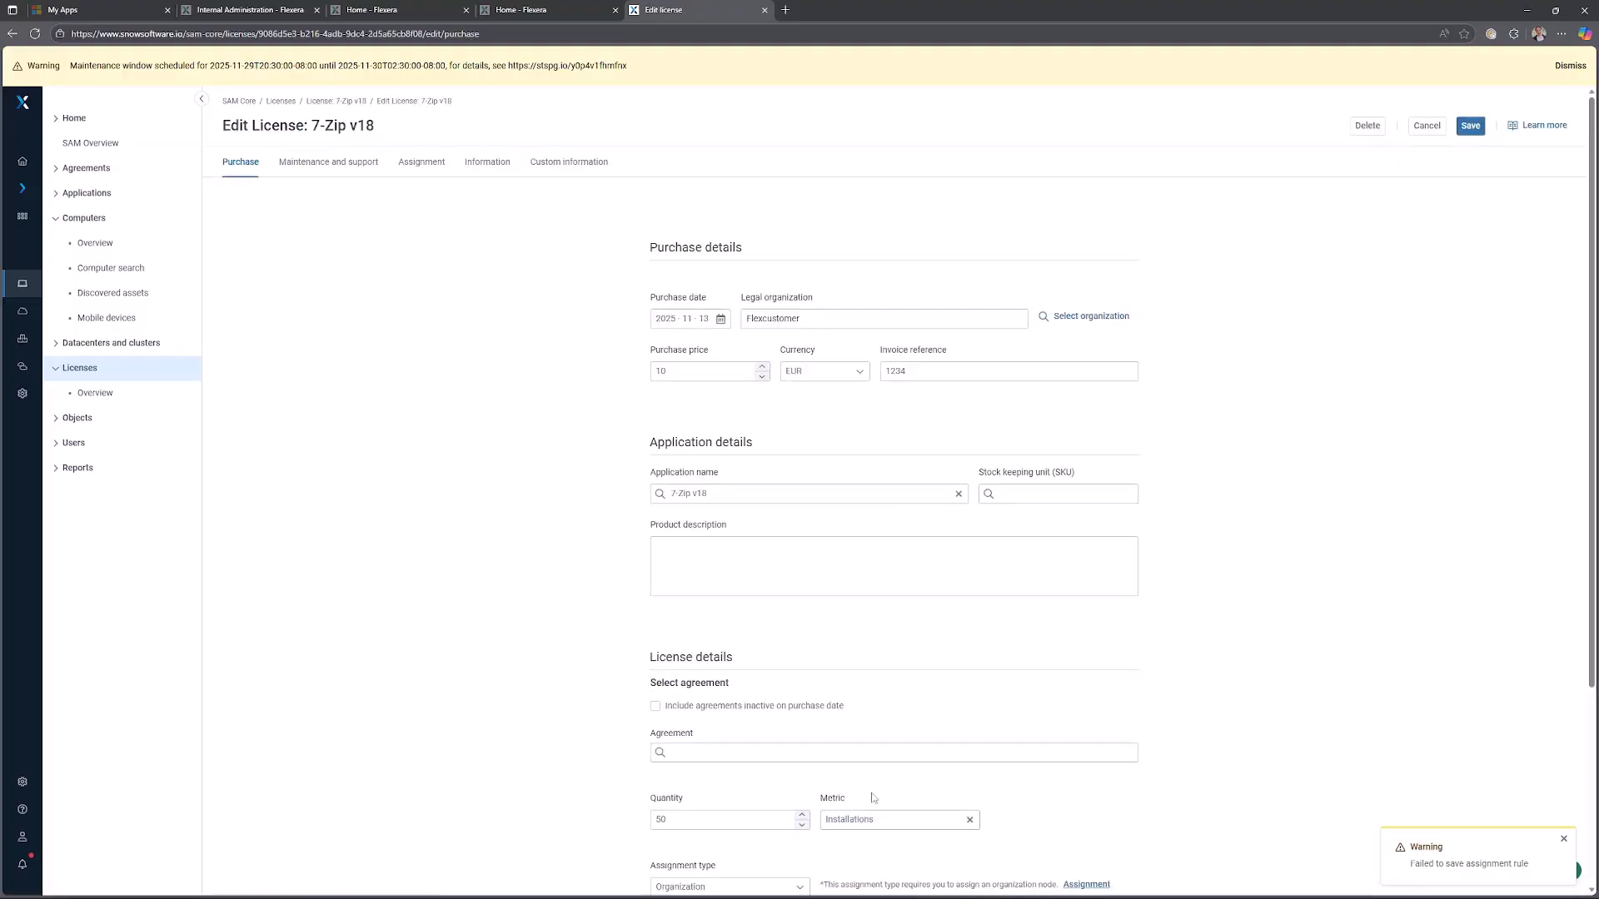
{"action": "scroll", "coordinate": [791, 704], "scroll_direction": "down", "scroll_amount": 1}
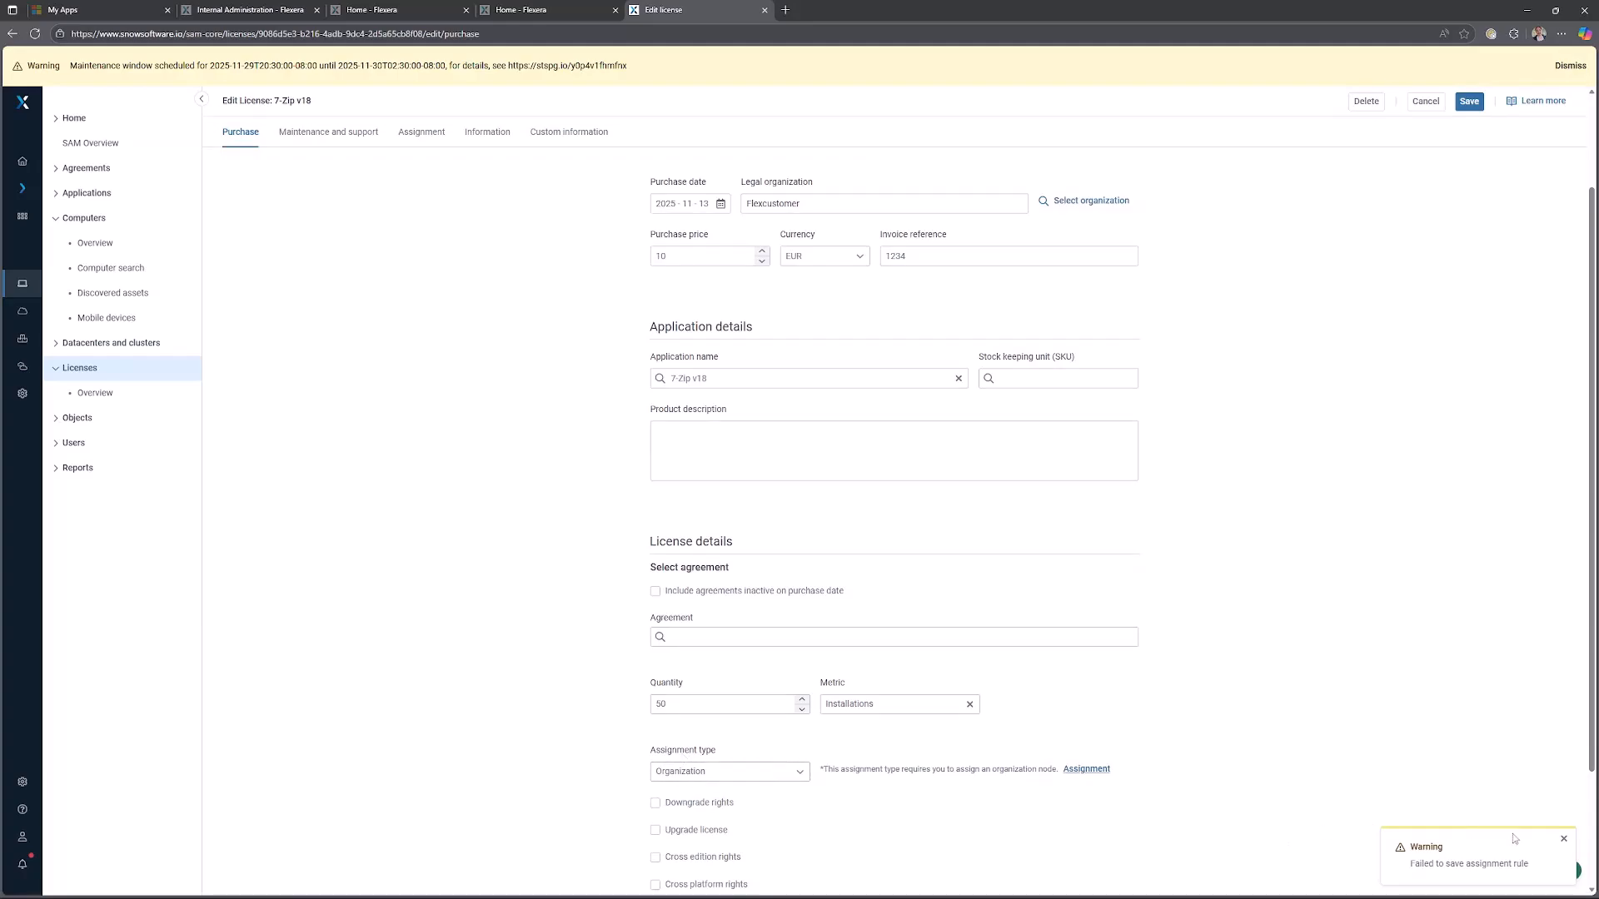
{"action": "left_click", "coordinate": [1563, 839]}
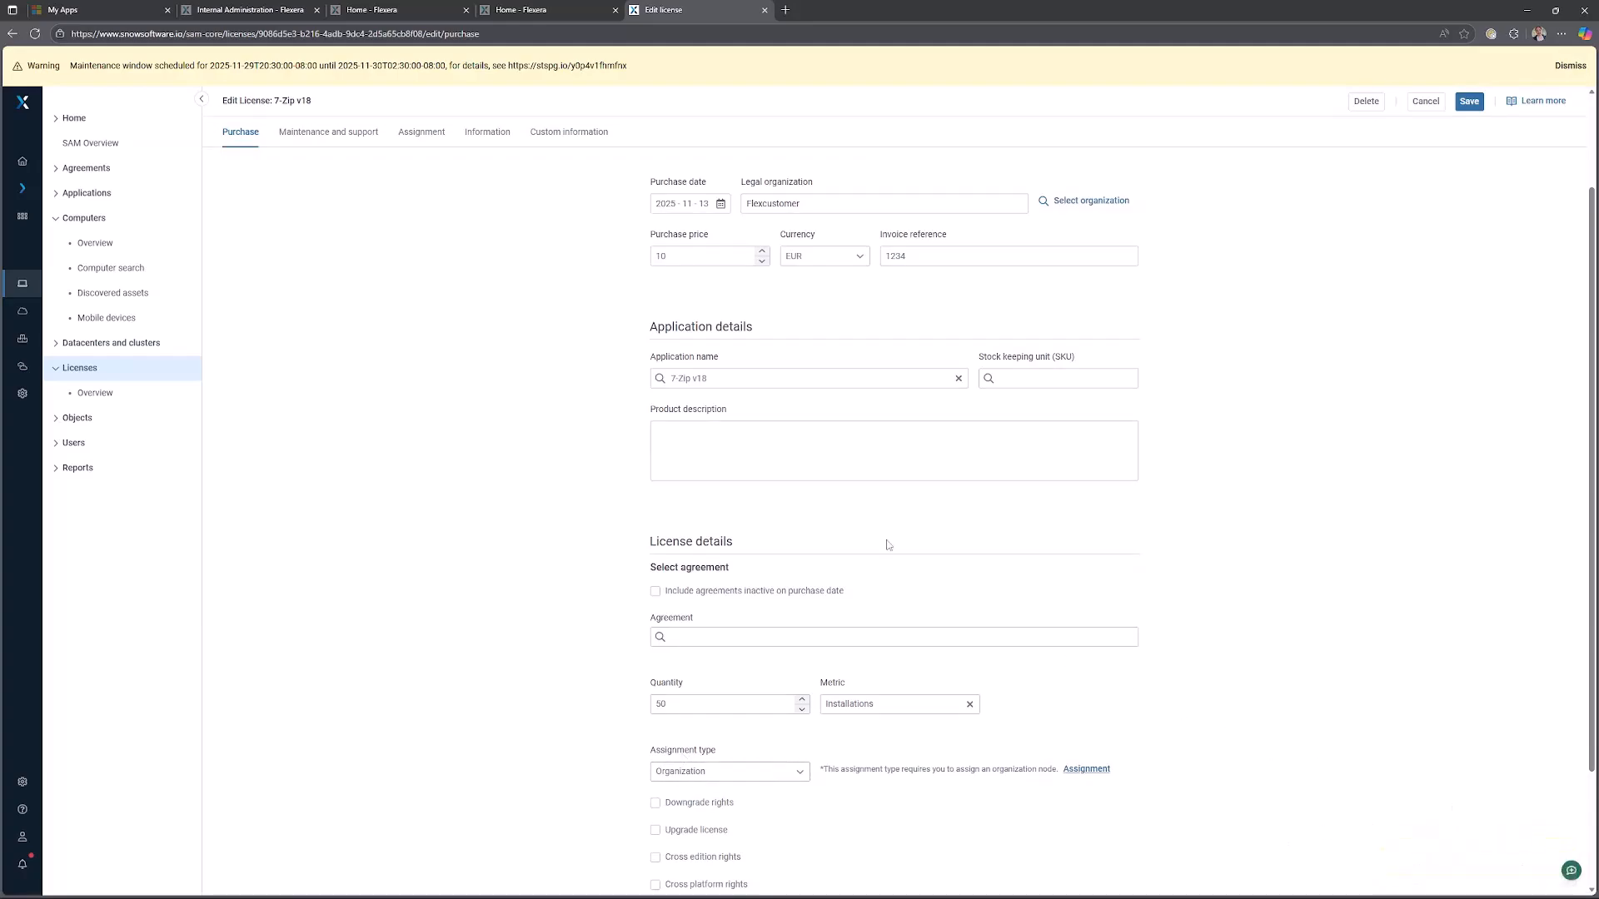
{"action": "left_click", "coordinate": [431, 133]}
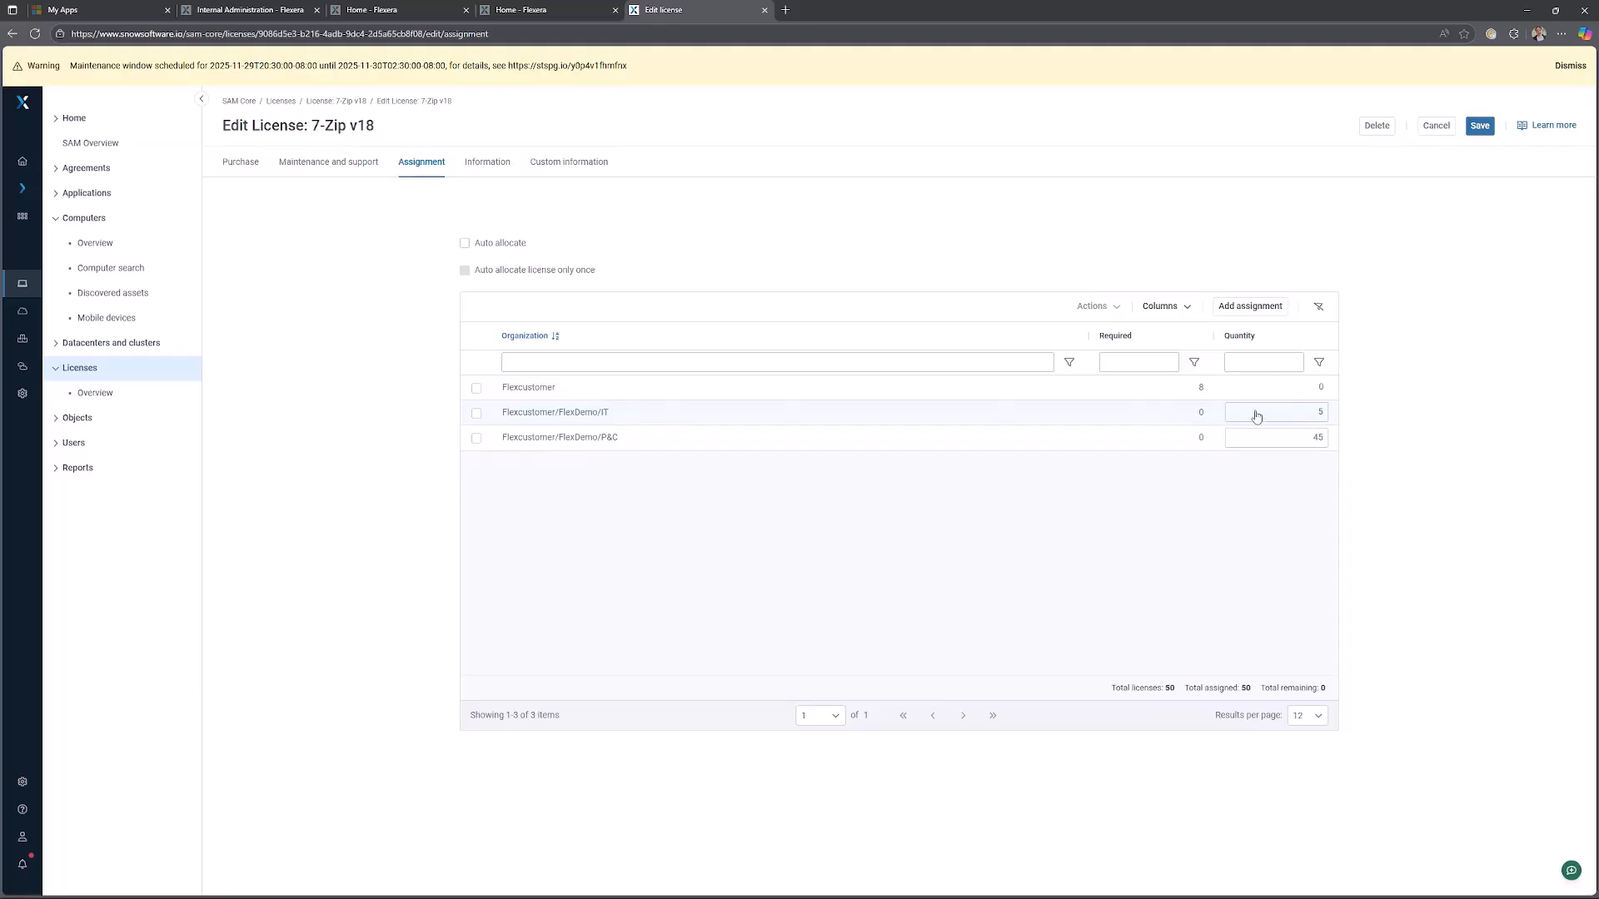
{"action": "left_click", "coordinate": [492, 249]}
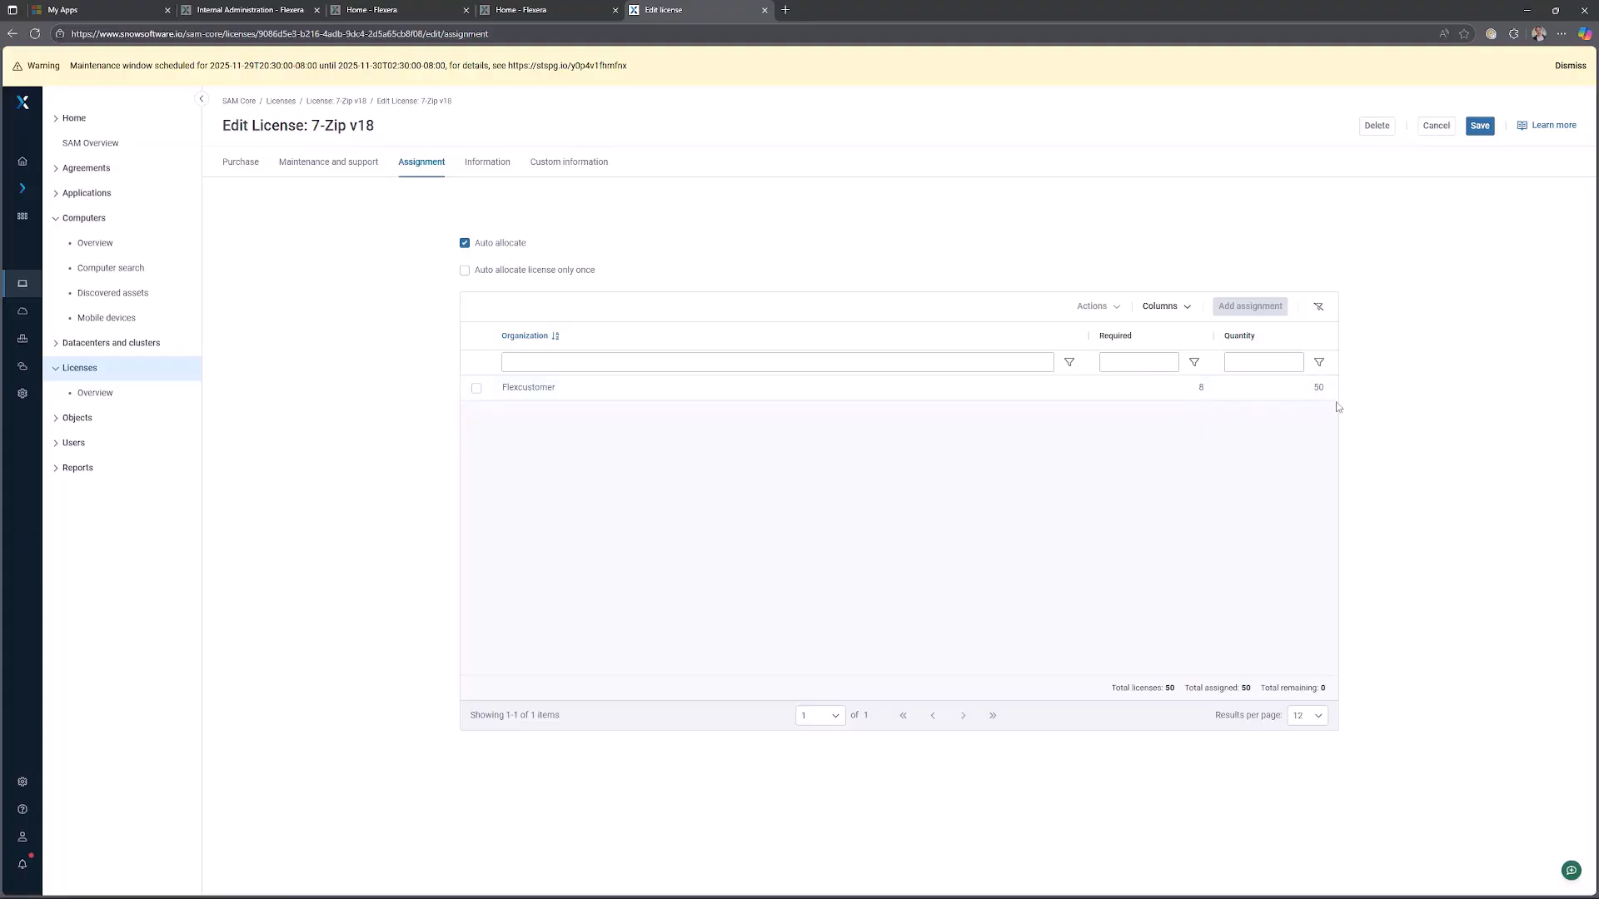
Turn off Auto allocate and assign 10 licenses to the Flexcustomer/FlexDemo/P&C organization.
{"action": "left_click", "coordinate": [507, 244]}
{"action": "left_click", "coordinate": [1241, 306]}
{"action": "left_click", "coordinate": [1303, 194]}
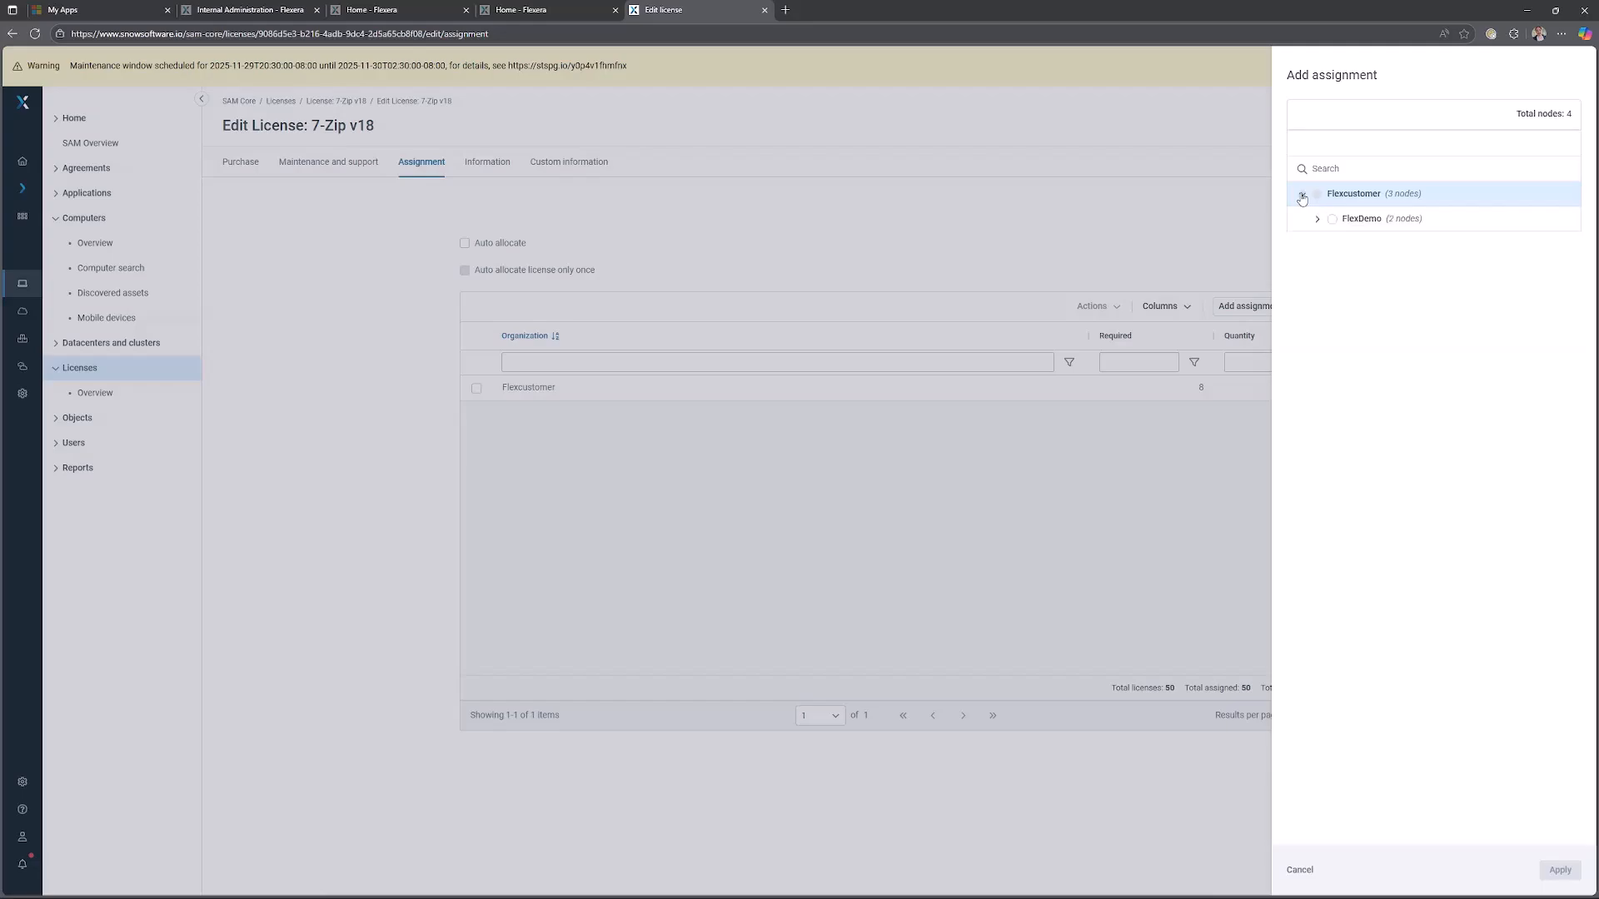
{"action": "left_click", "coordinate": [1315, 221]}
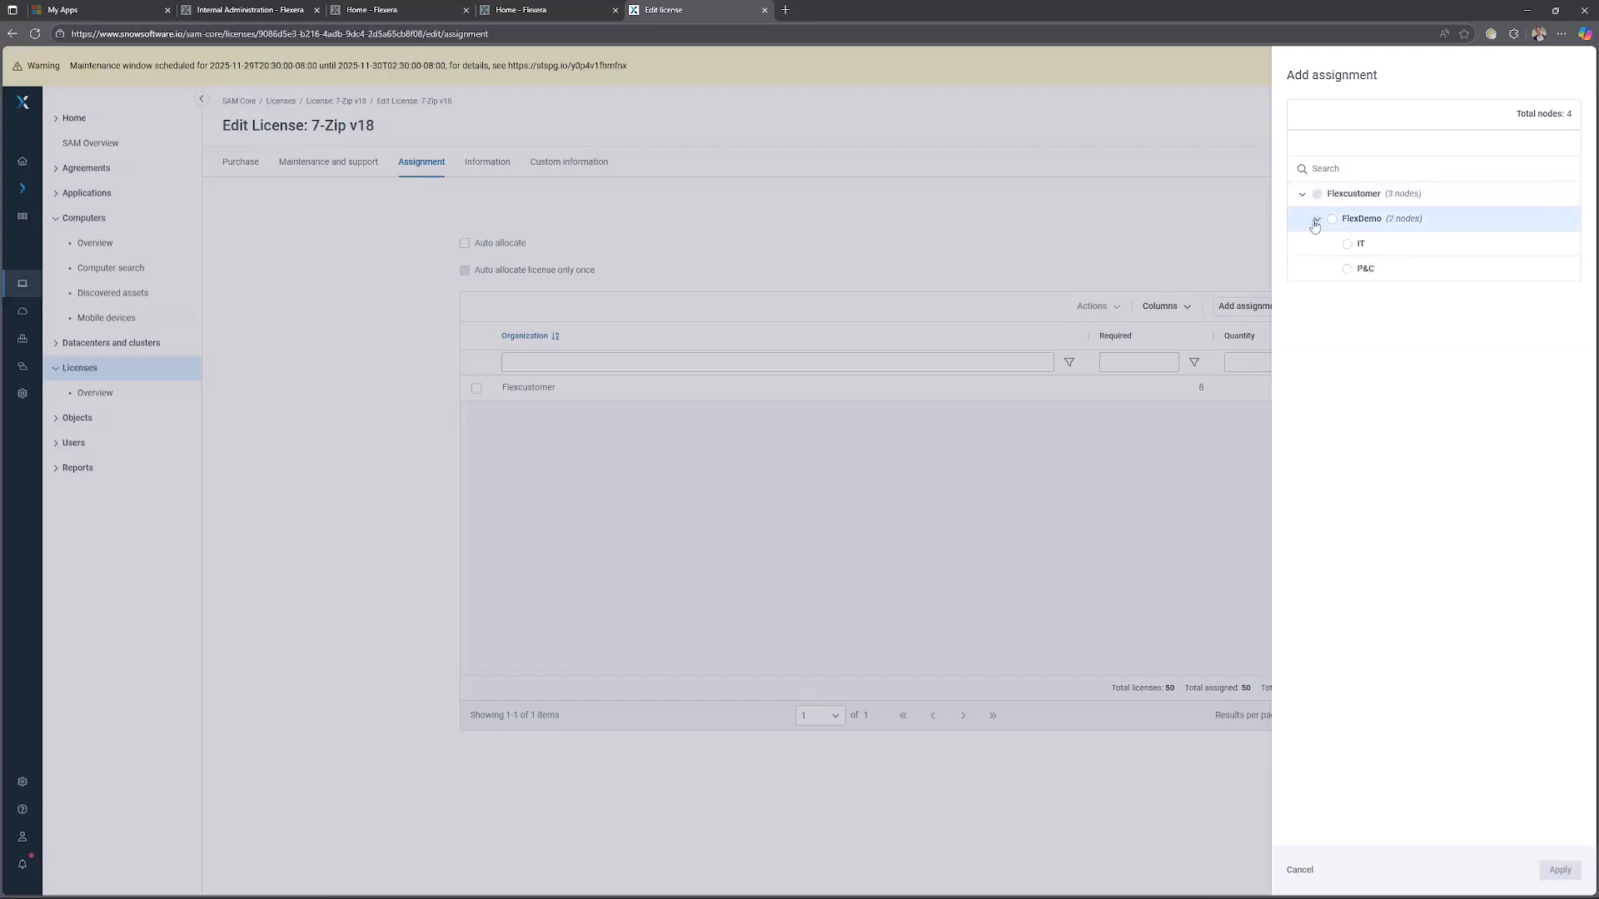
{"action": "left_click", "coordinate": [1348, 271]}
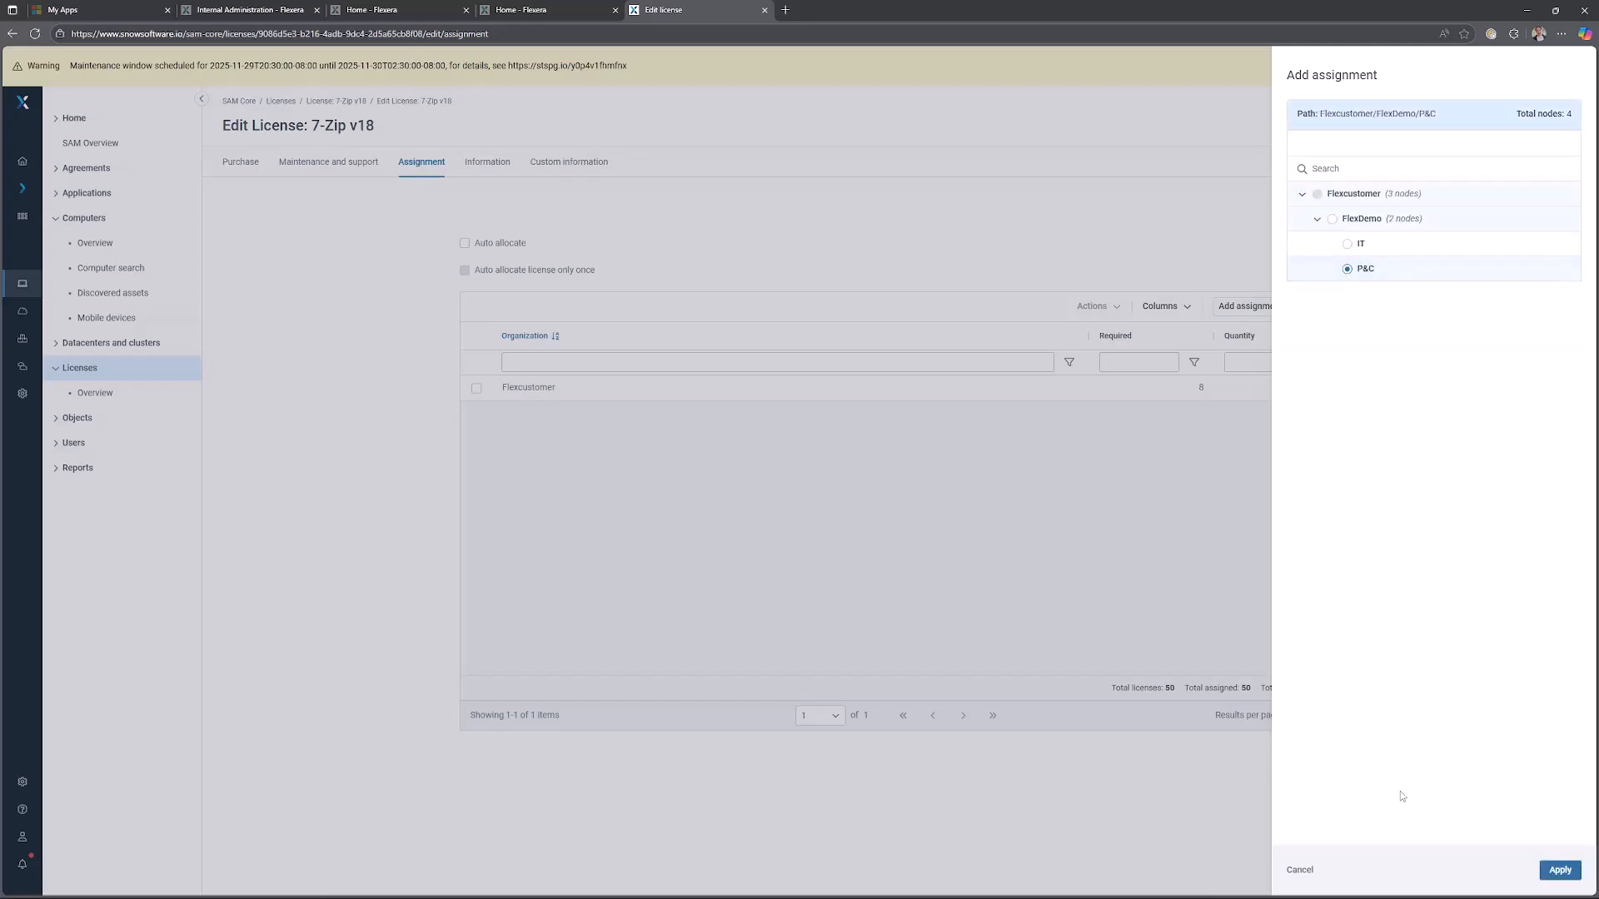
{"action": "left_click", "coordinate": [1560, 870]}
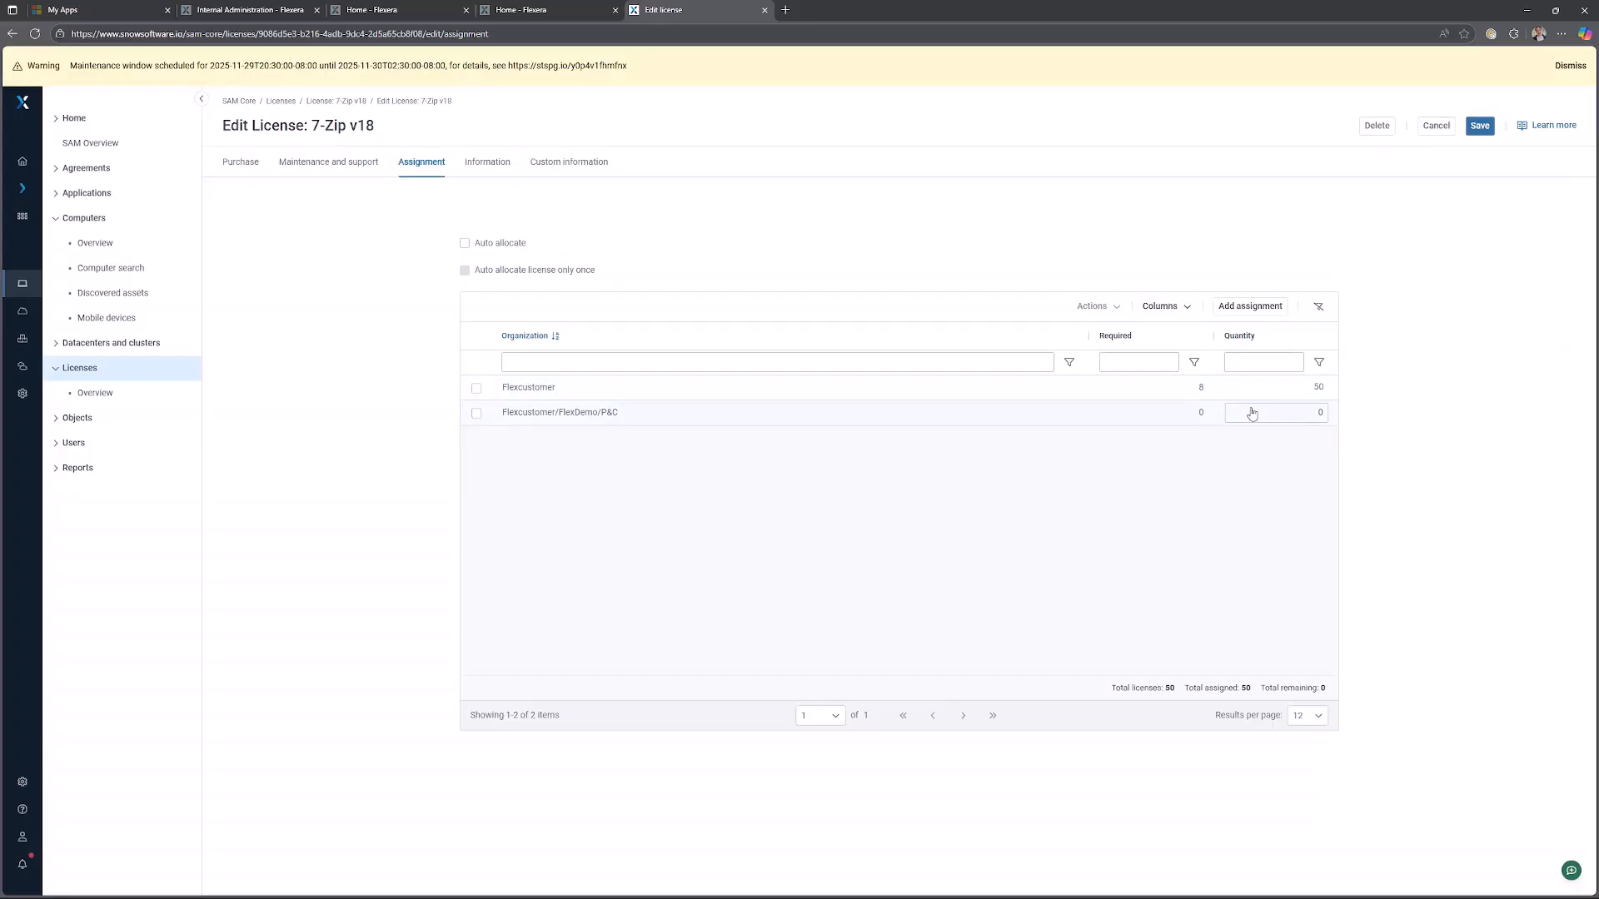
{"action": "left_click", "coordinate": [1309, 417]}
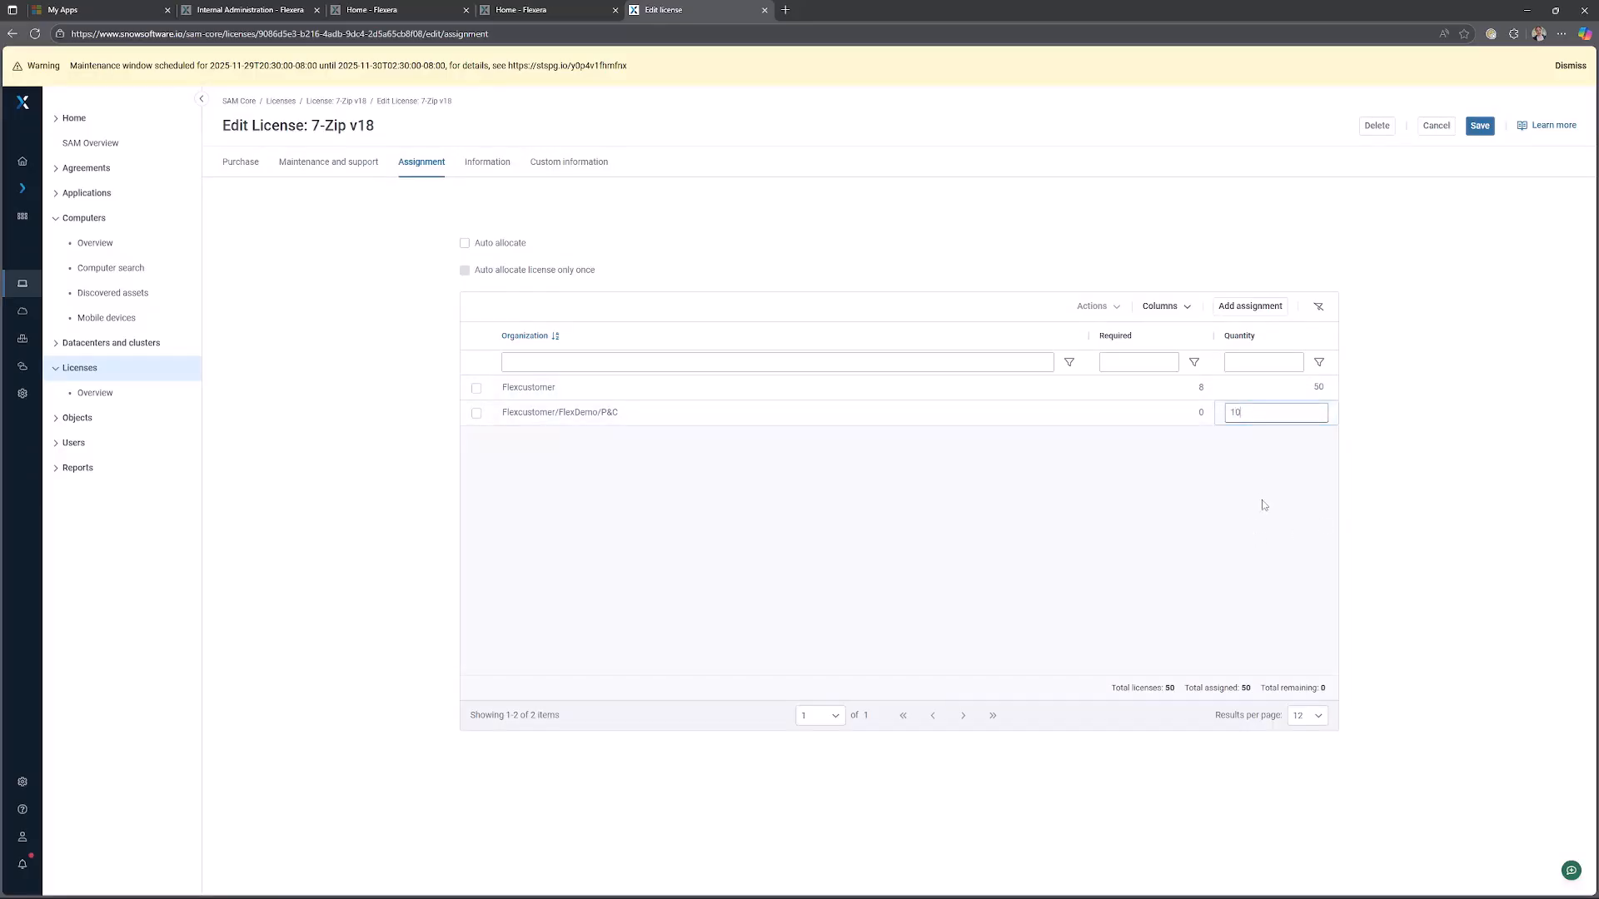
{"action": "left_click", "coordinate": [1276, 524]}
Add a license assignment for the Flexcustomer/FlexDemo/IT organization with a quantity of 20.
{"action": "left_click", "coordinate": [1249, 310]}
{"action": "left_click", "coordinate": [1347, 244]}
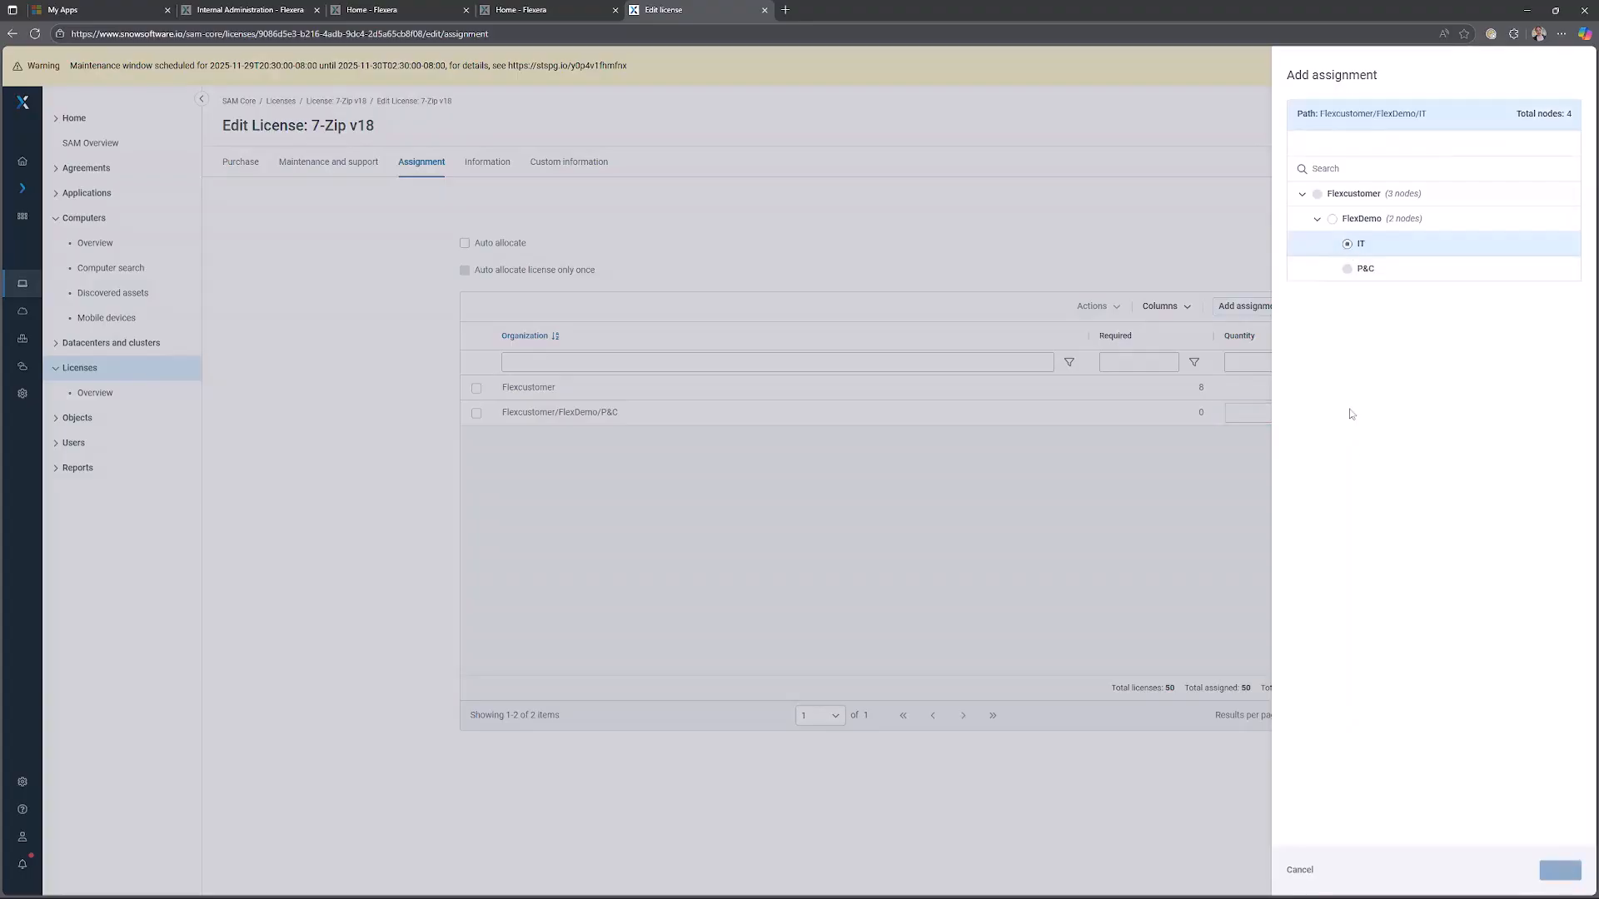
{"action": "left_click", "coordinate": [1561, 870]}
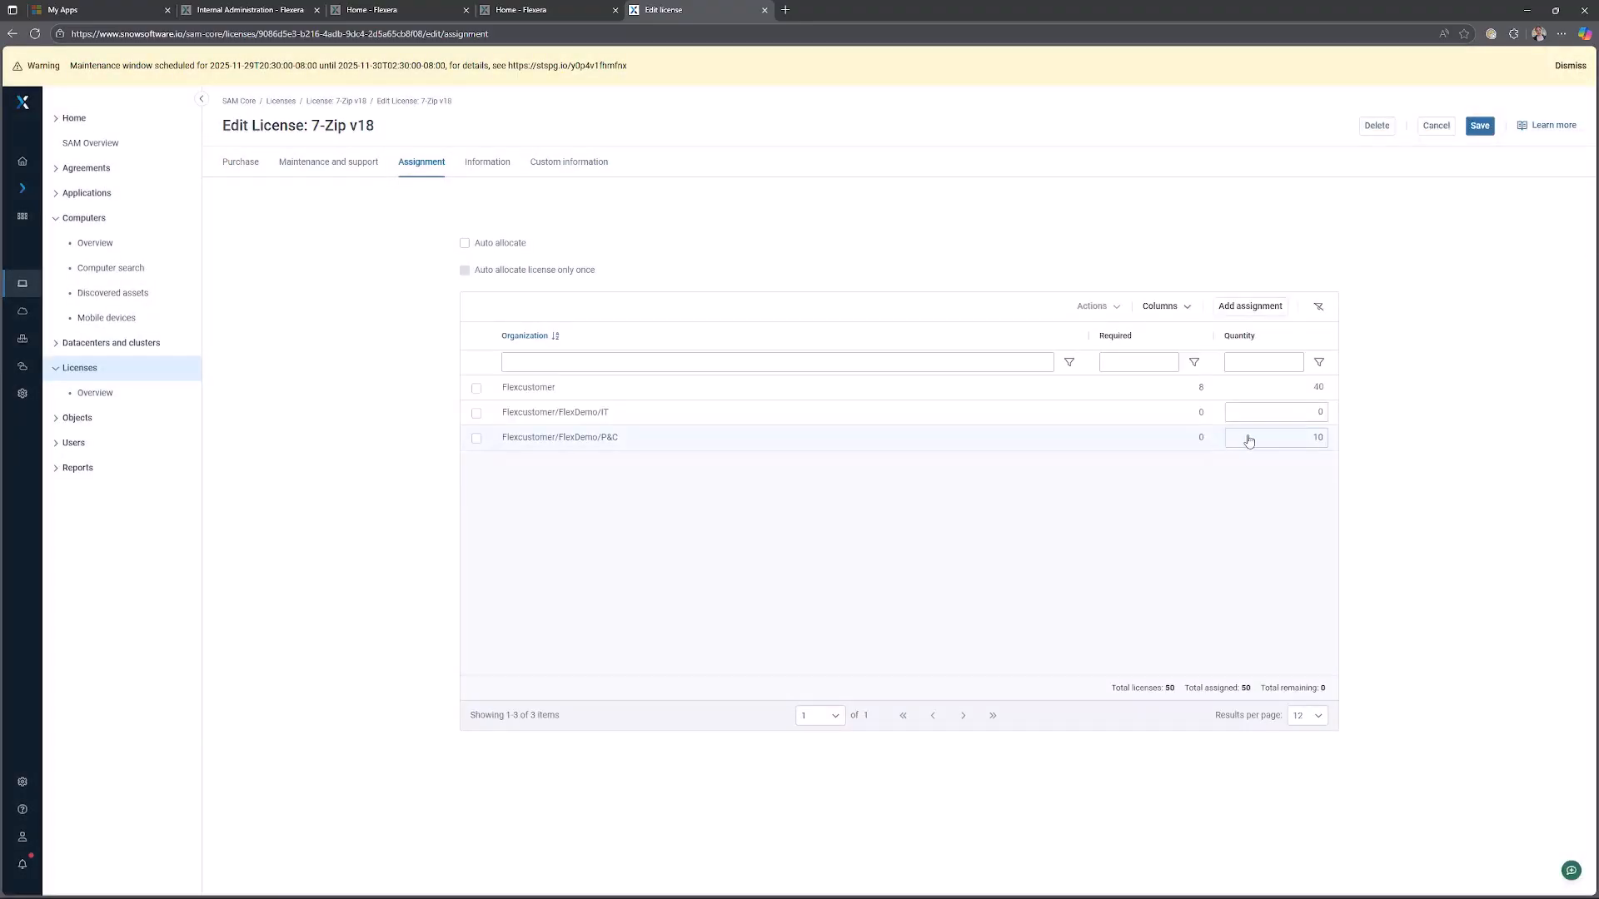
{"action": "left_click", "coordinate": [1246, 439]}
{"action": "left_click", "coordinate": [1275, 414]}
{"action": "type", "text": "20"}
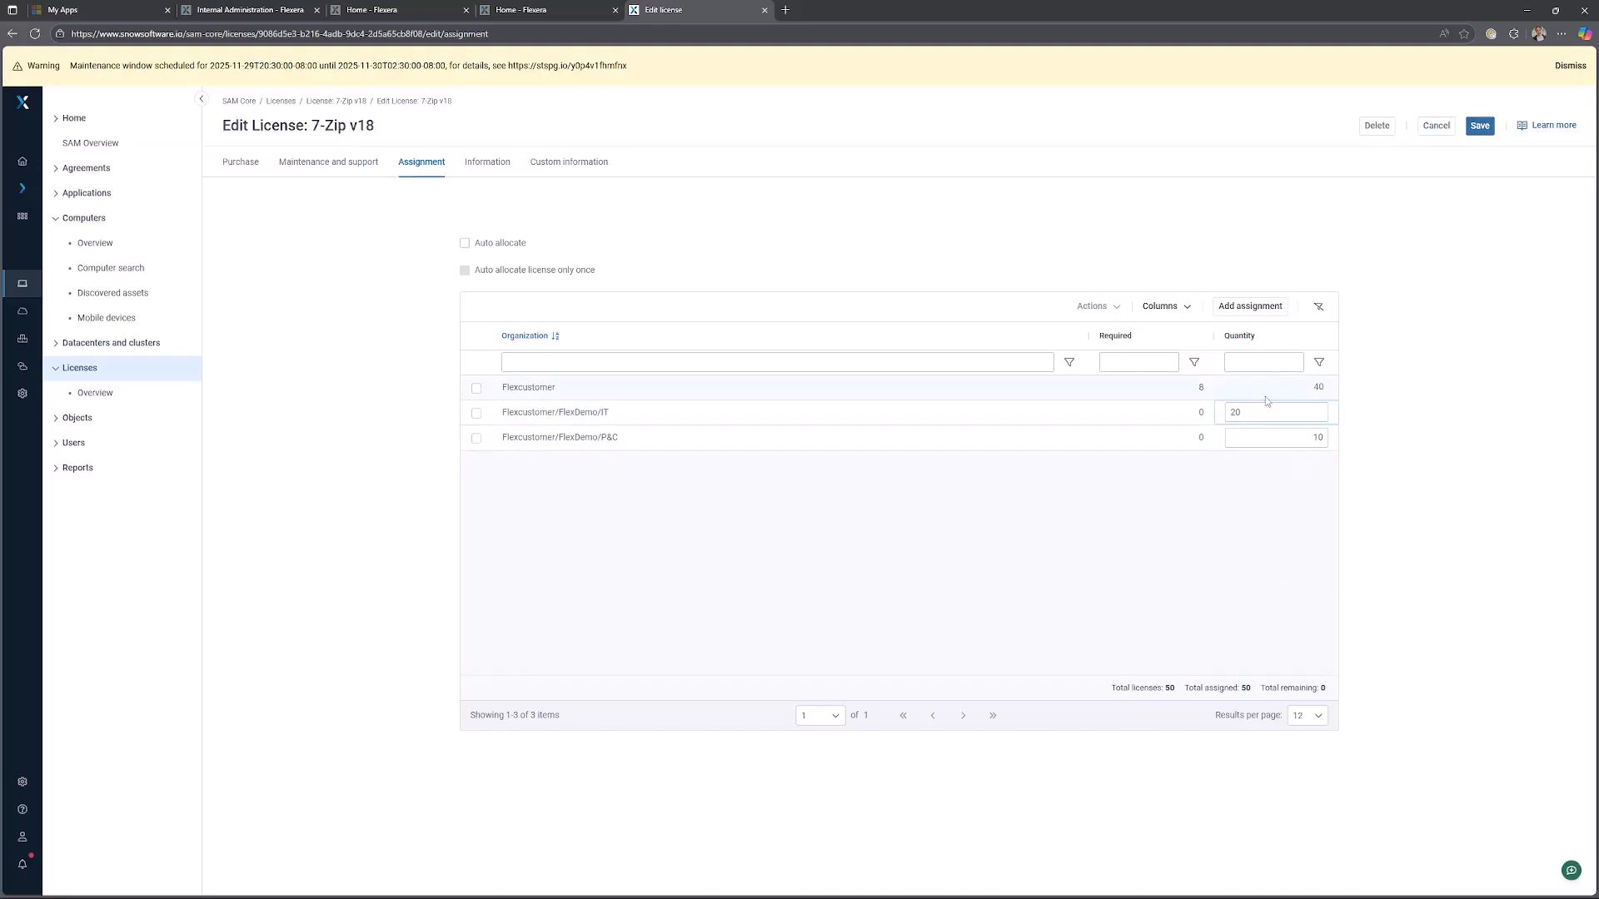
{"action": "left_click", "coordinate": [1285, 435]}
Review the license's purchase details, return to the assignments and save the license.
{"action": "left_click", "coordinate": [238, 166]}
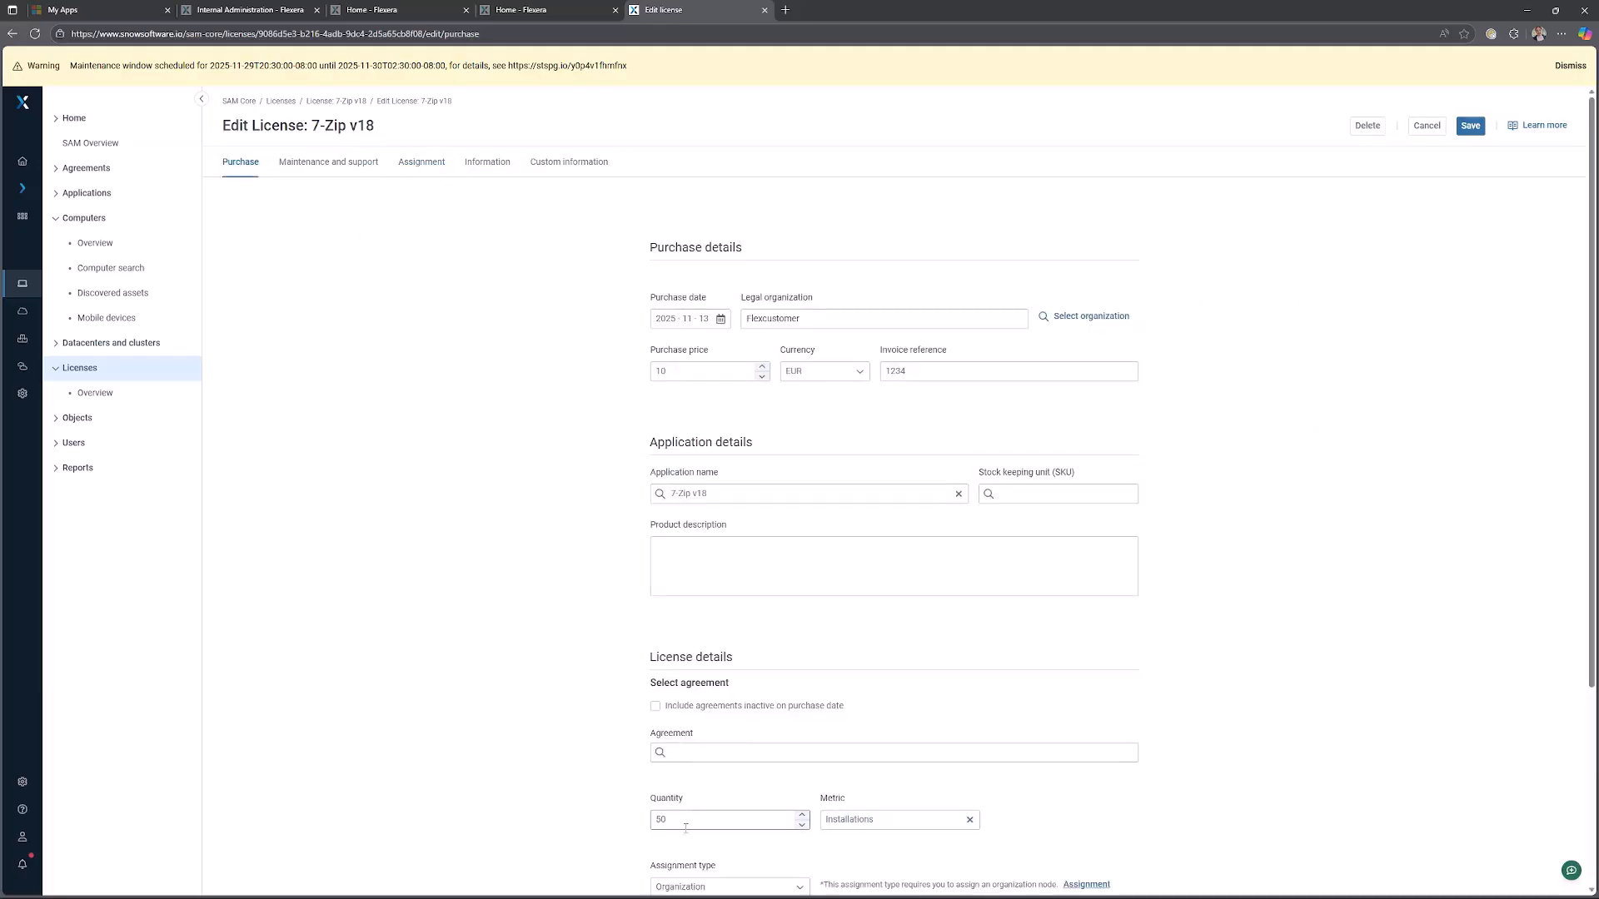
{"action": "left_click", "coordinate": [422, 162]}
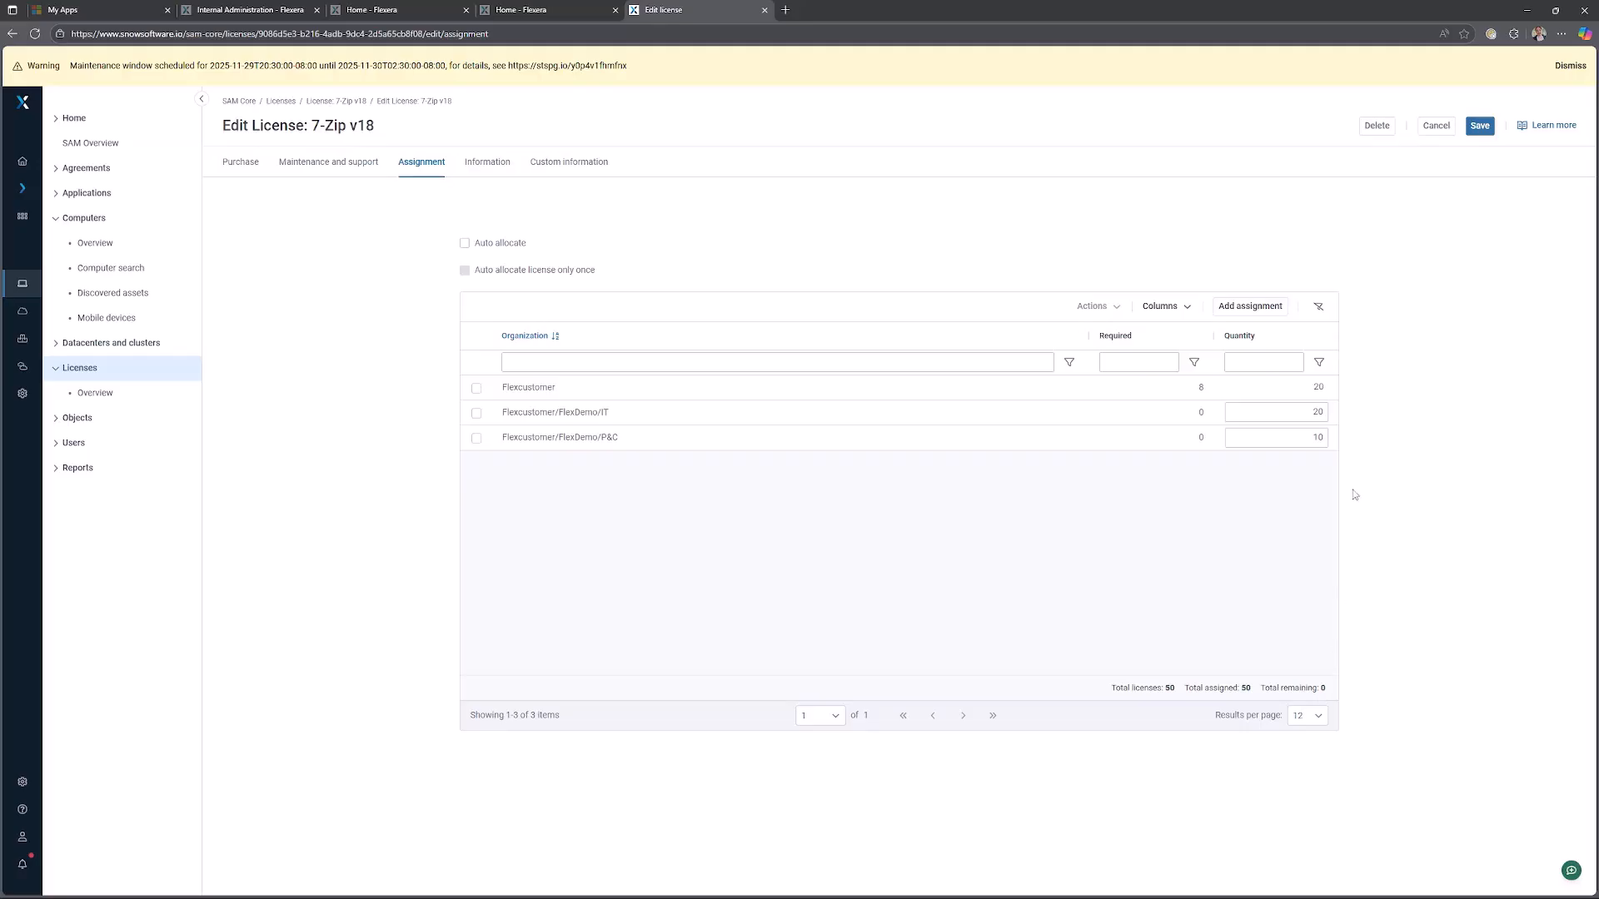
{"action": "left_click", "coordinate": [1480, 125]}
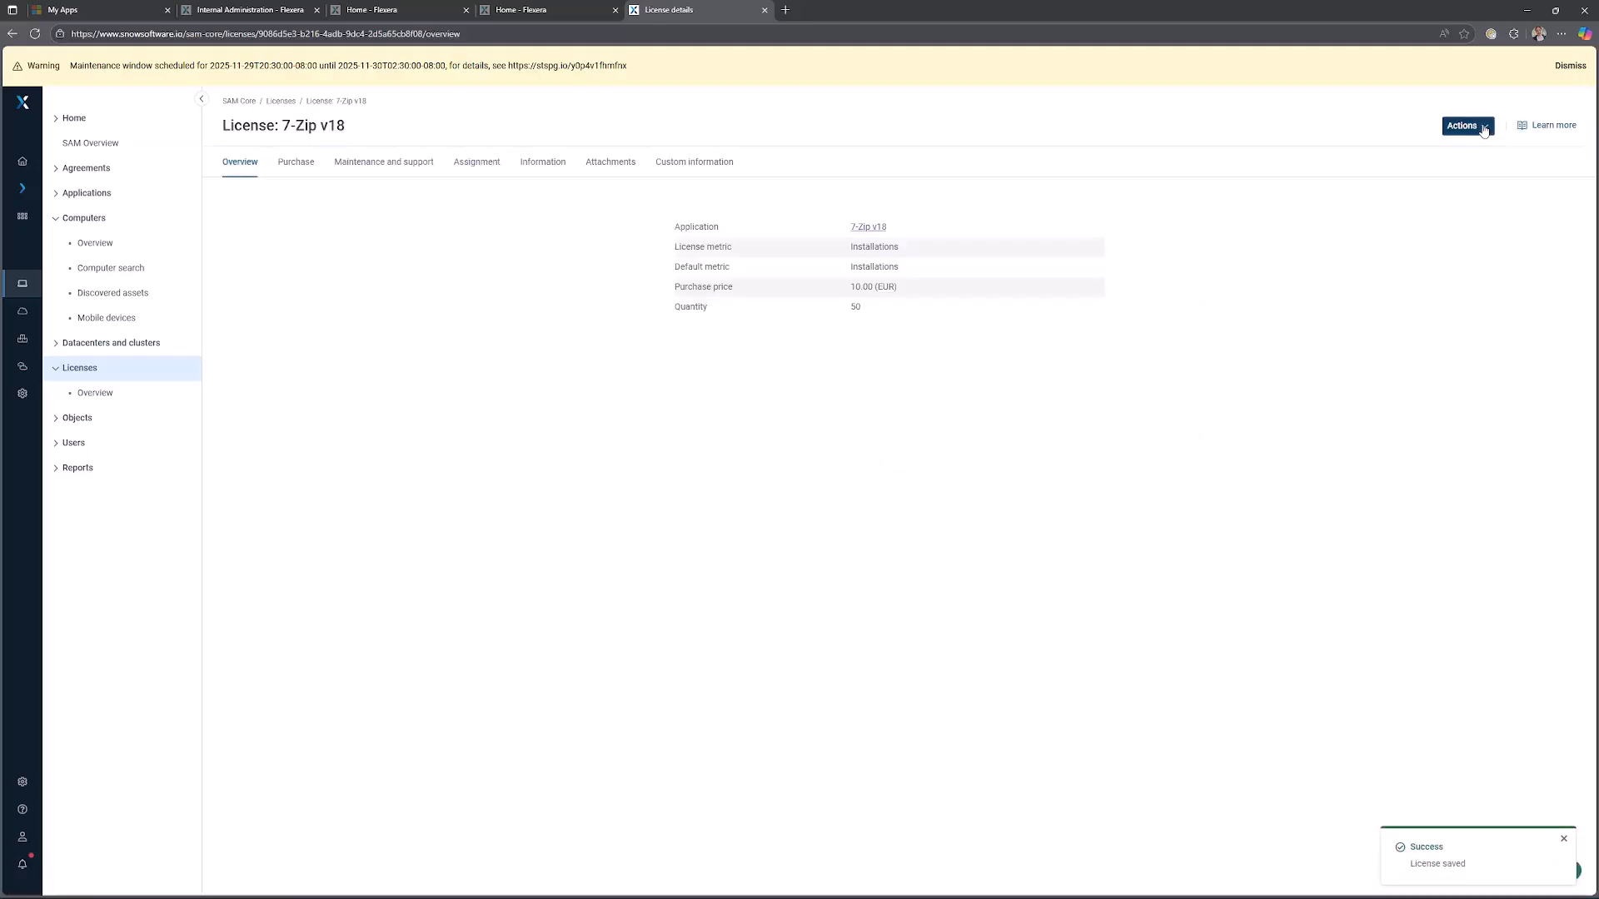
Recalculate compliance from the home page.
{"action": "left_click", "coordinate": [76, 121]}
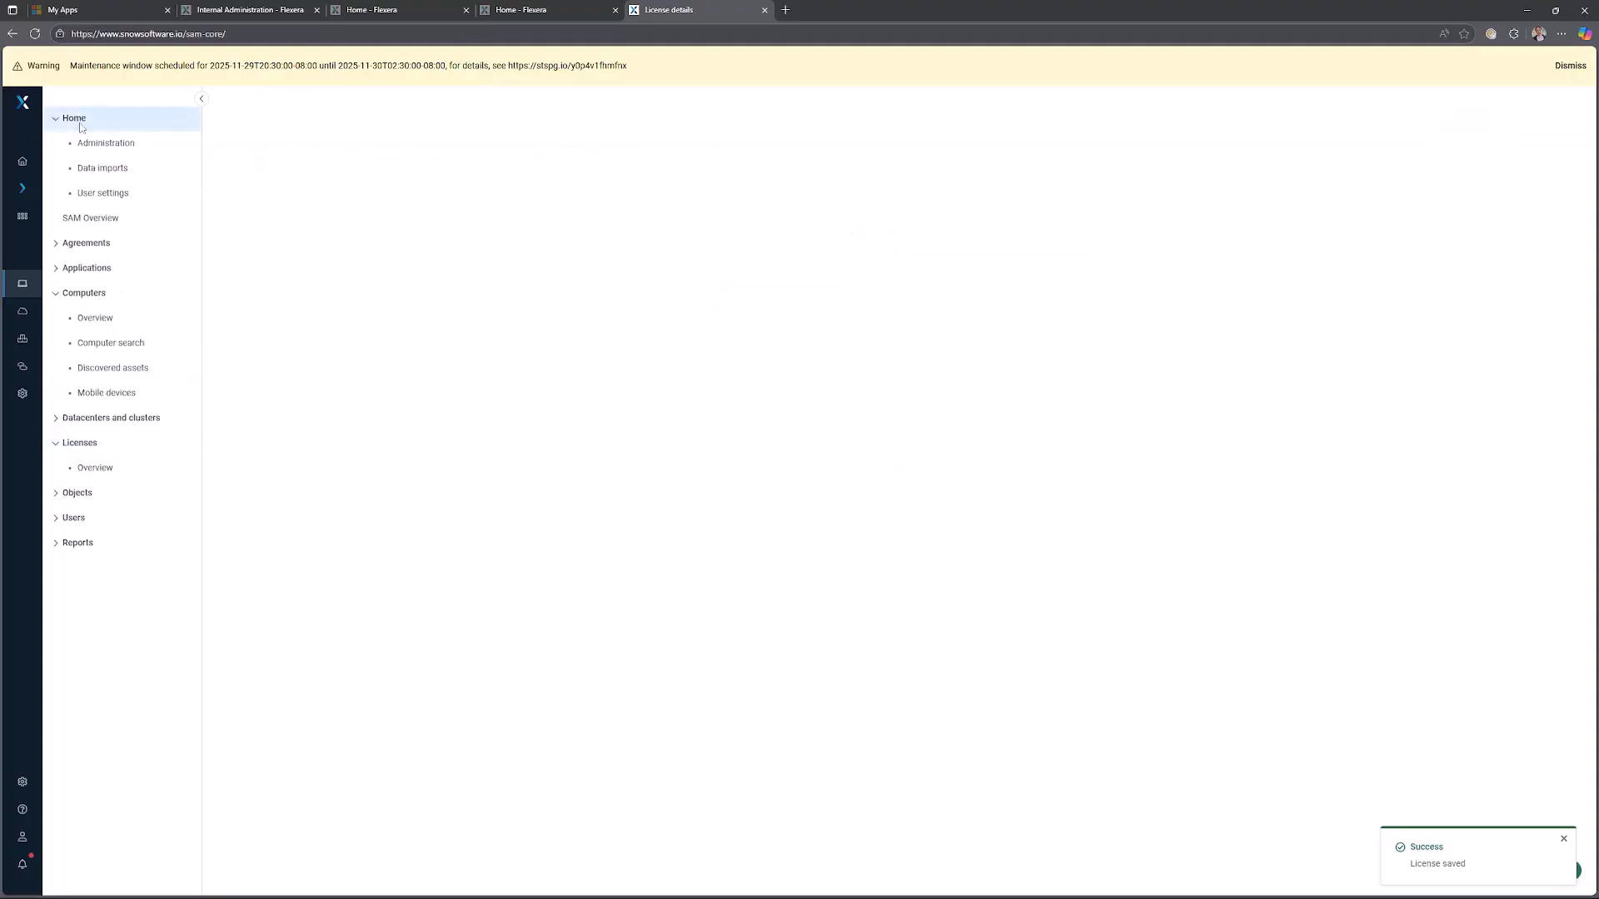
{"action": "left_click", "coordinate": [1537, 134]}
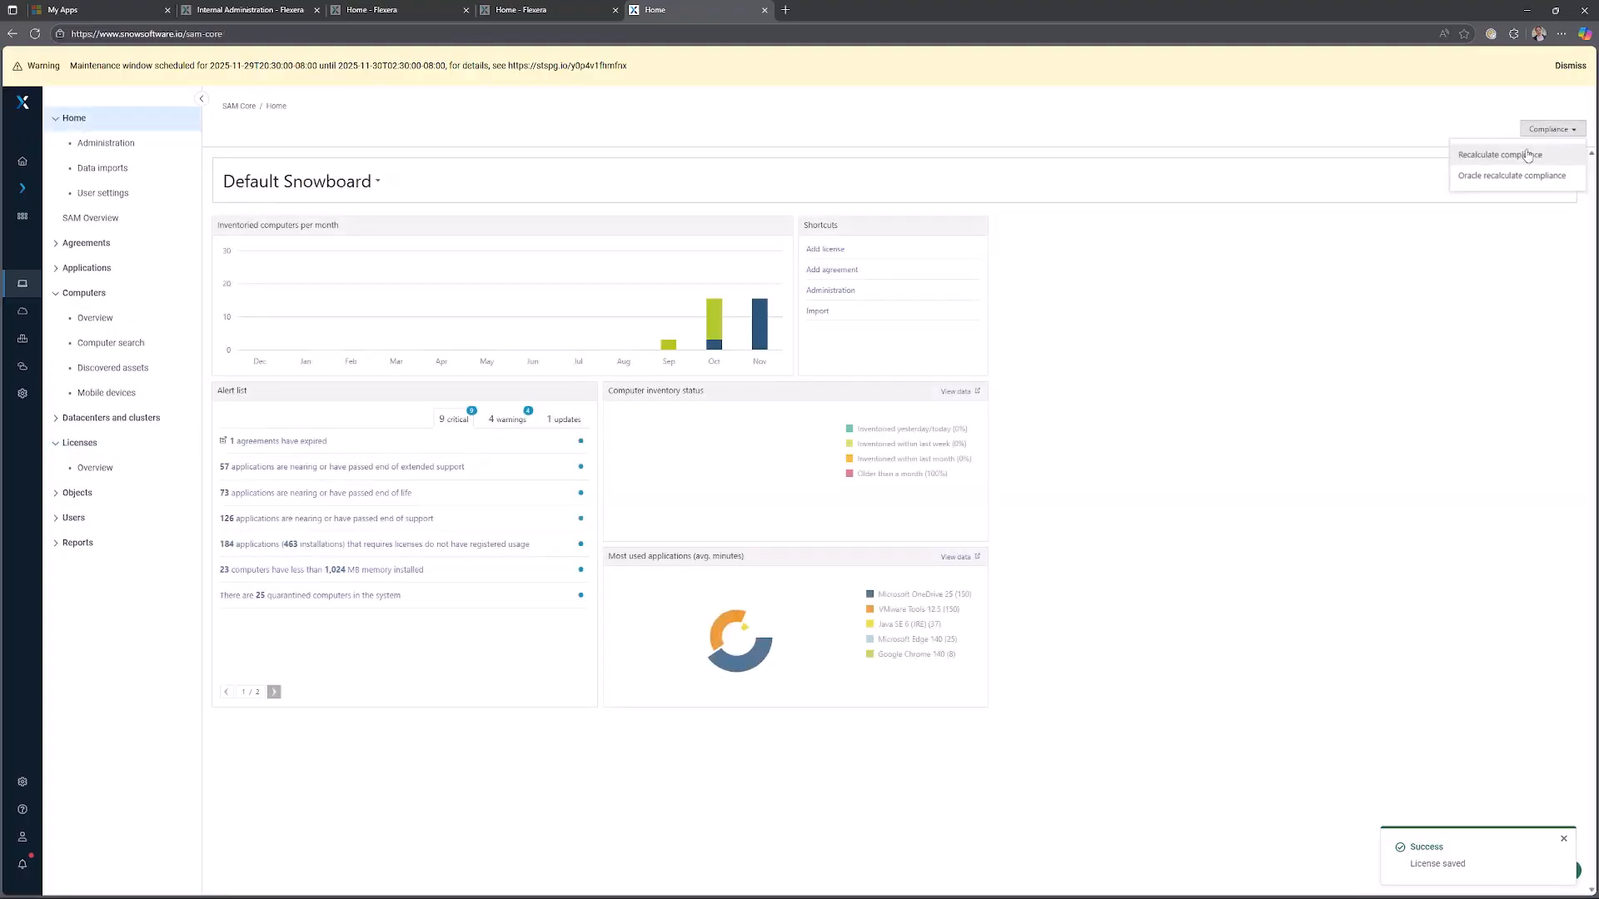
{"action": "left_click", "coordinate": [1519, 155]}
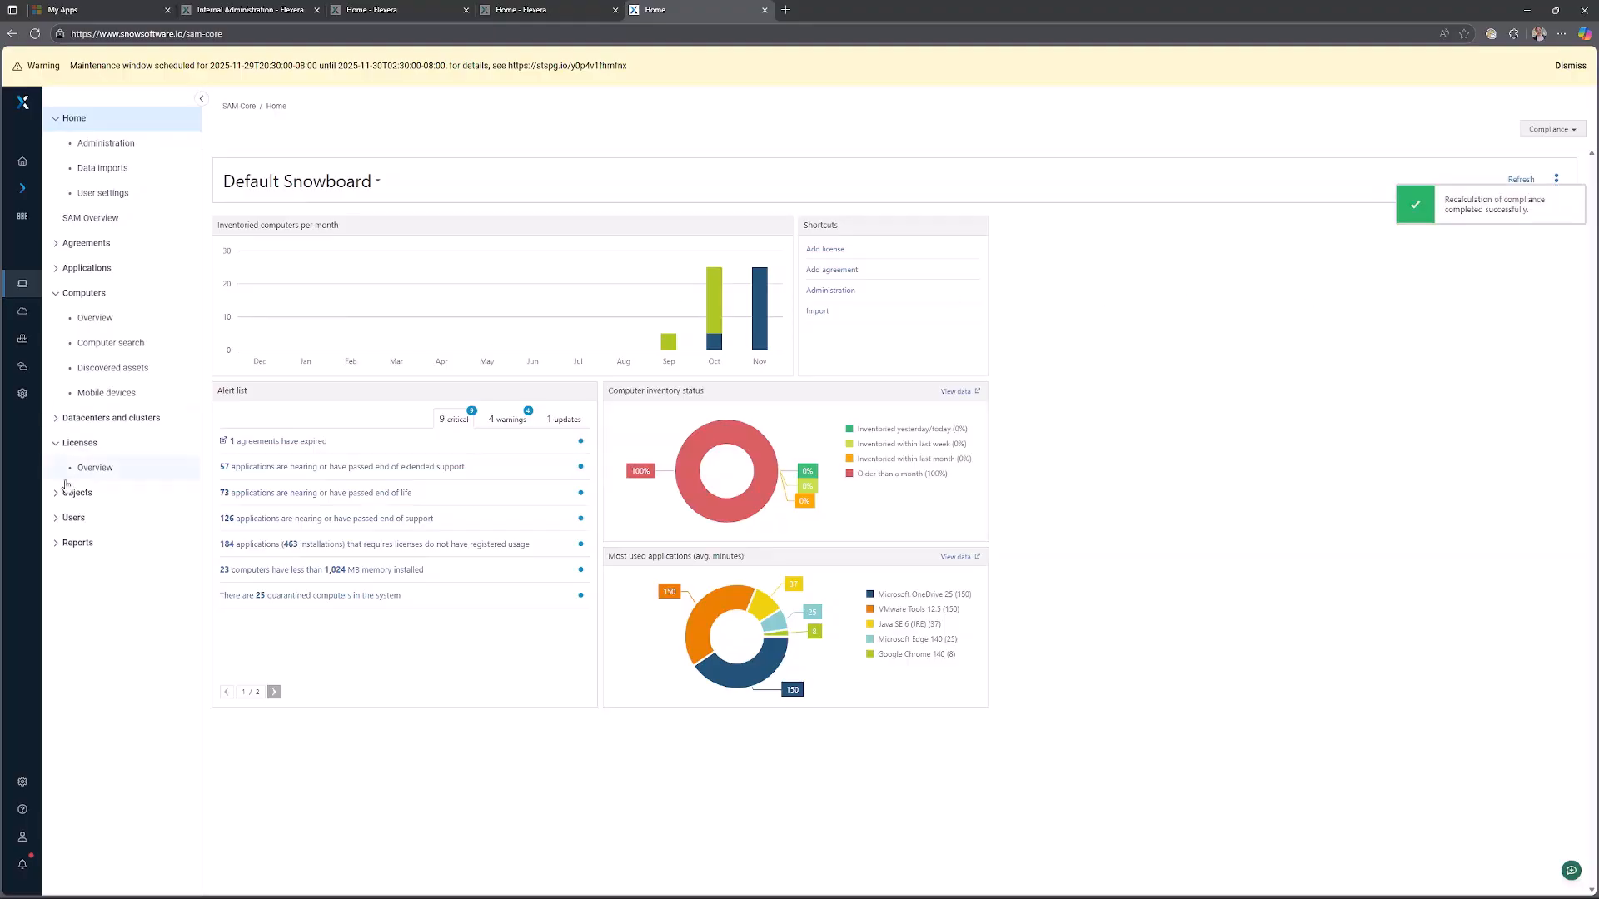
Open the Service Account user's edit form and inspect its organization options without saving.
{"action": "left_click", "coordinate": [121, 520]}
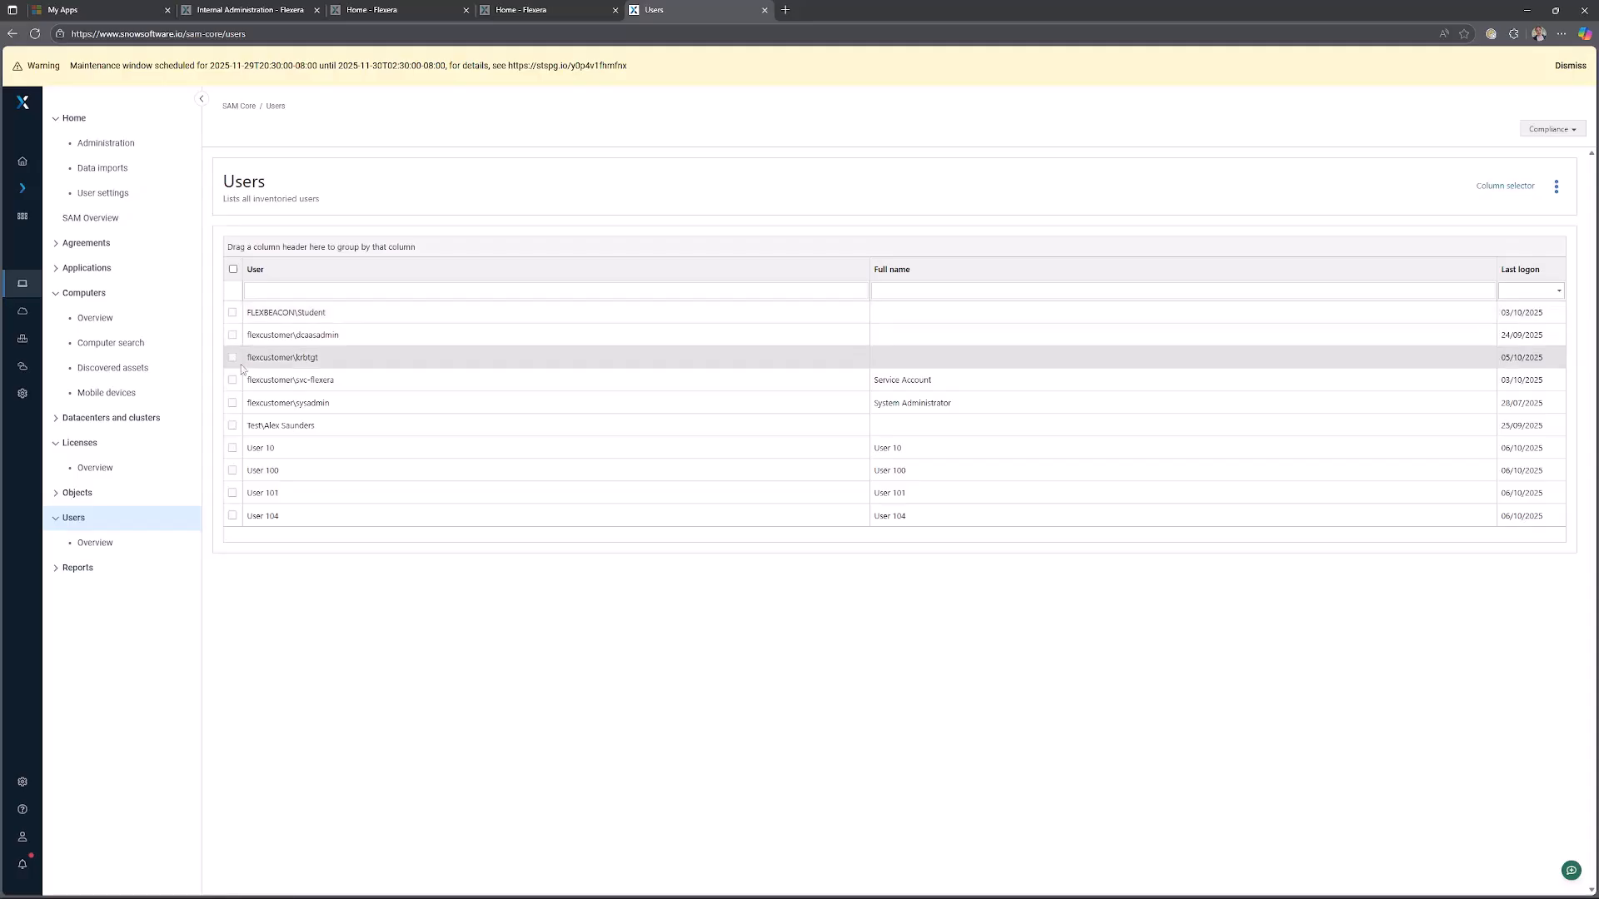
{"action": "left_click", "coordinate": [406, 405]}
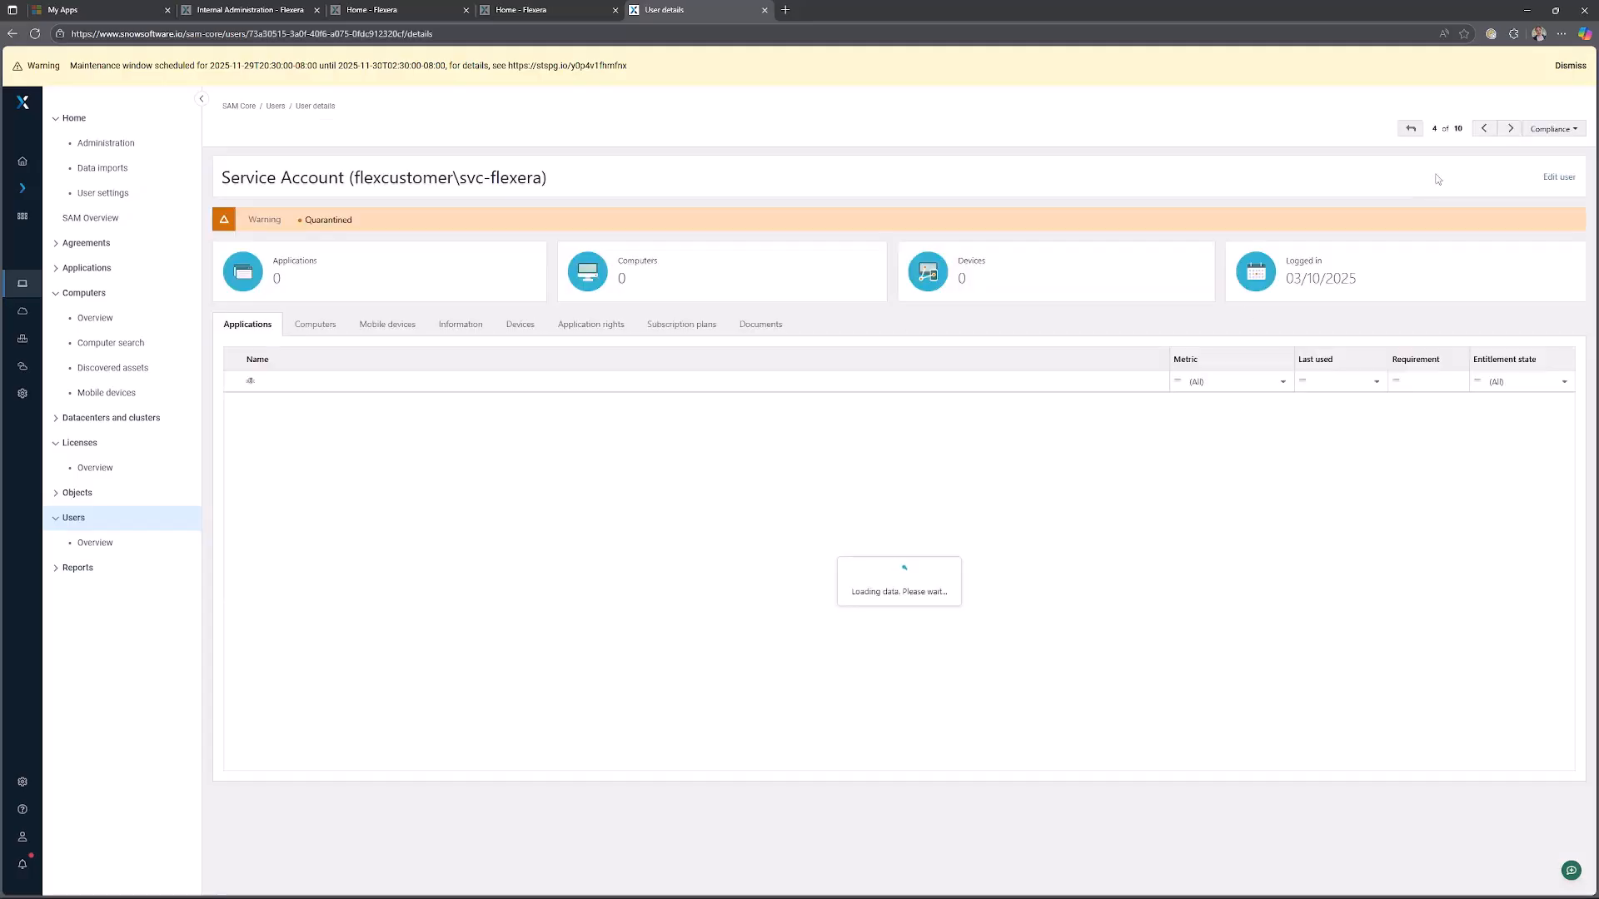
{"action": "left_click", "coordinate": [1557, 177]}
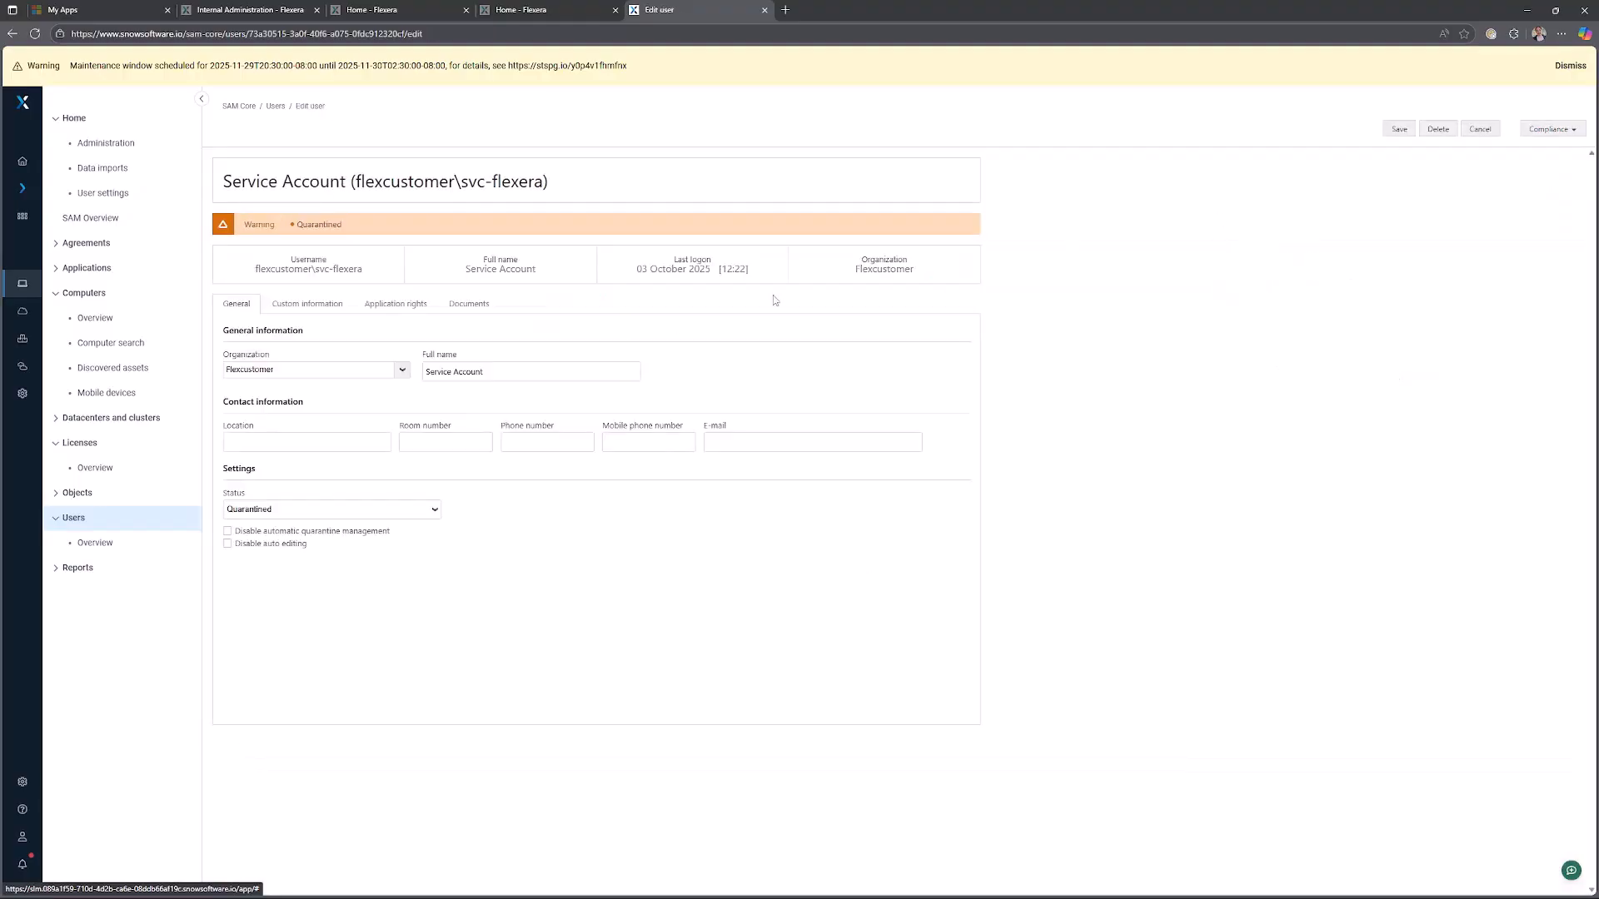
{"action": "left_click", "coordinate": [400, 370]}
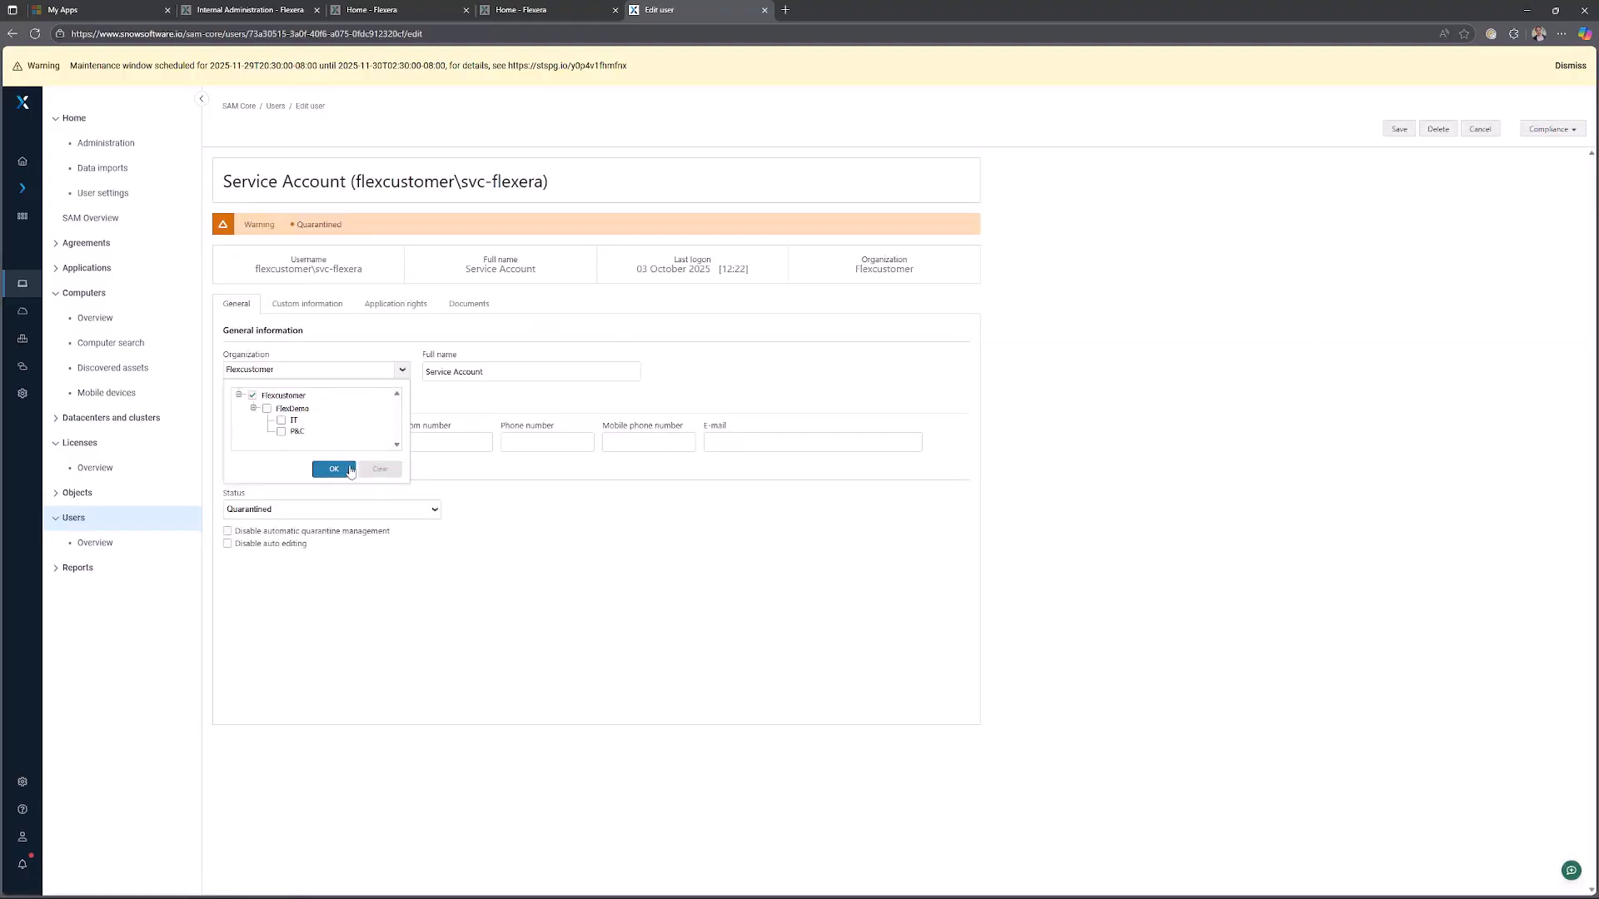
{"action": "left_click", "coordinate": [334, 470]}
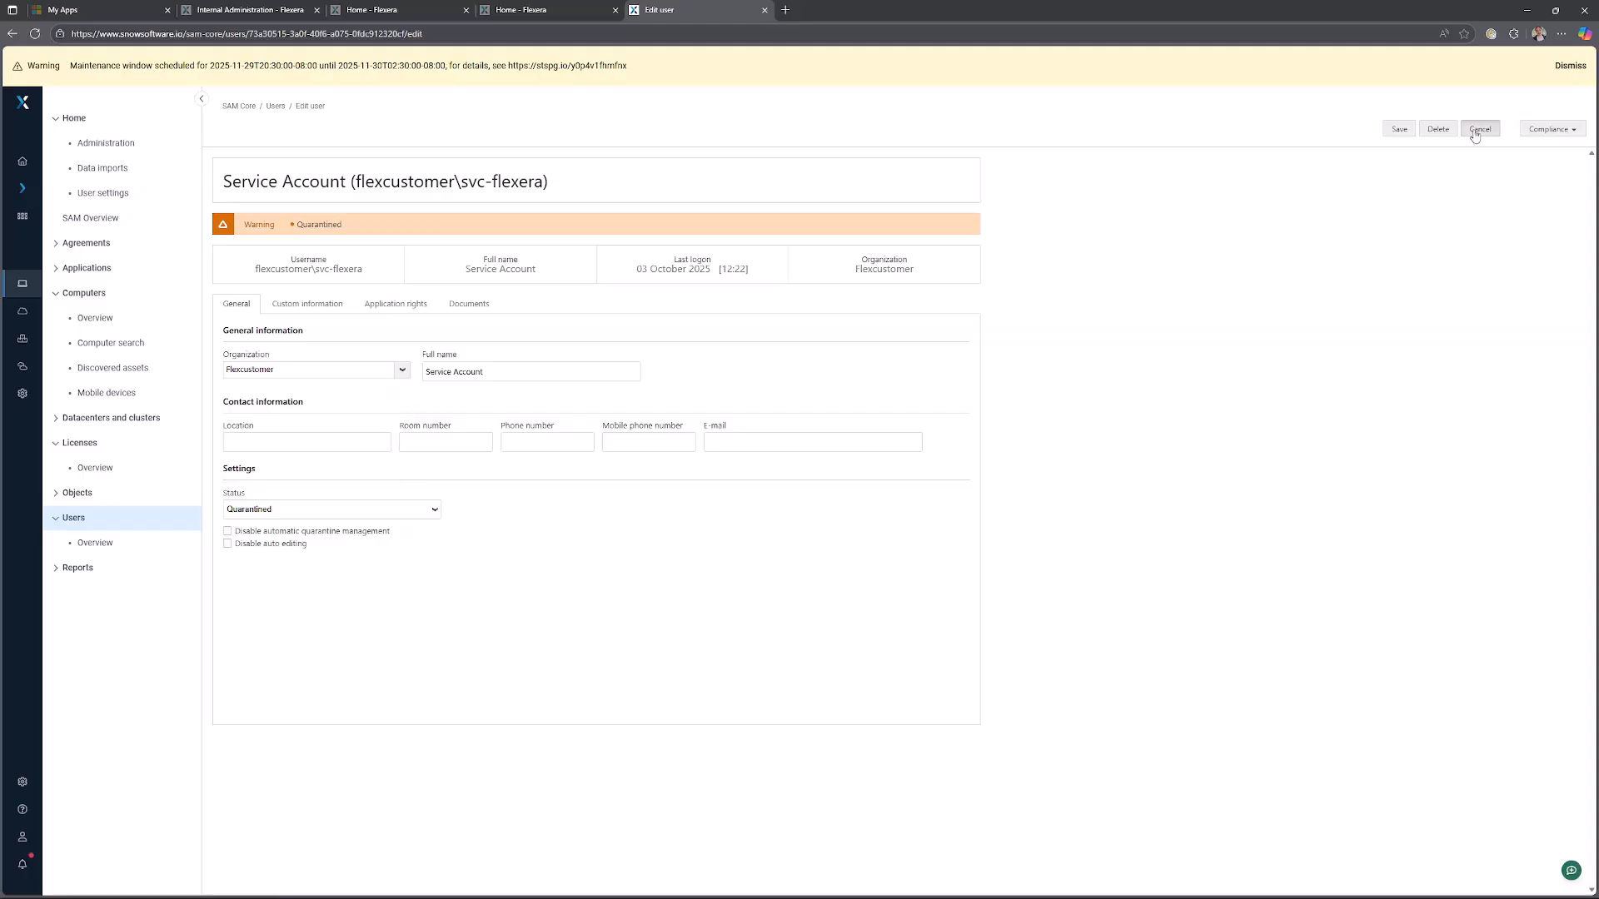
{"action": "left_click", "coordinate": [1480, 128]}
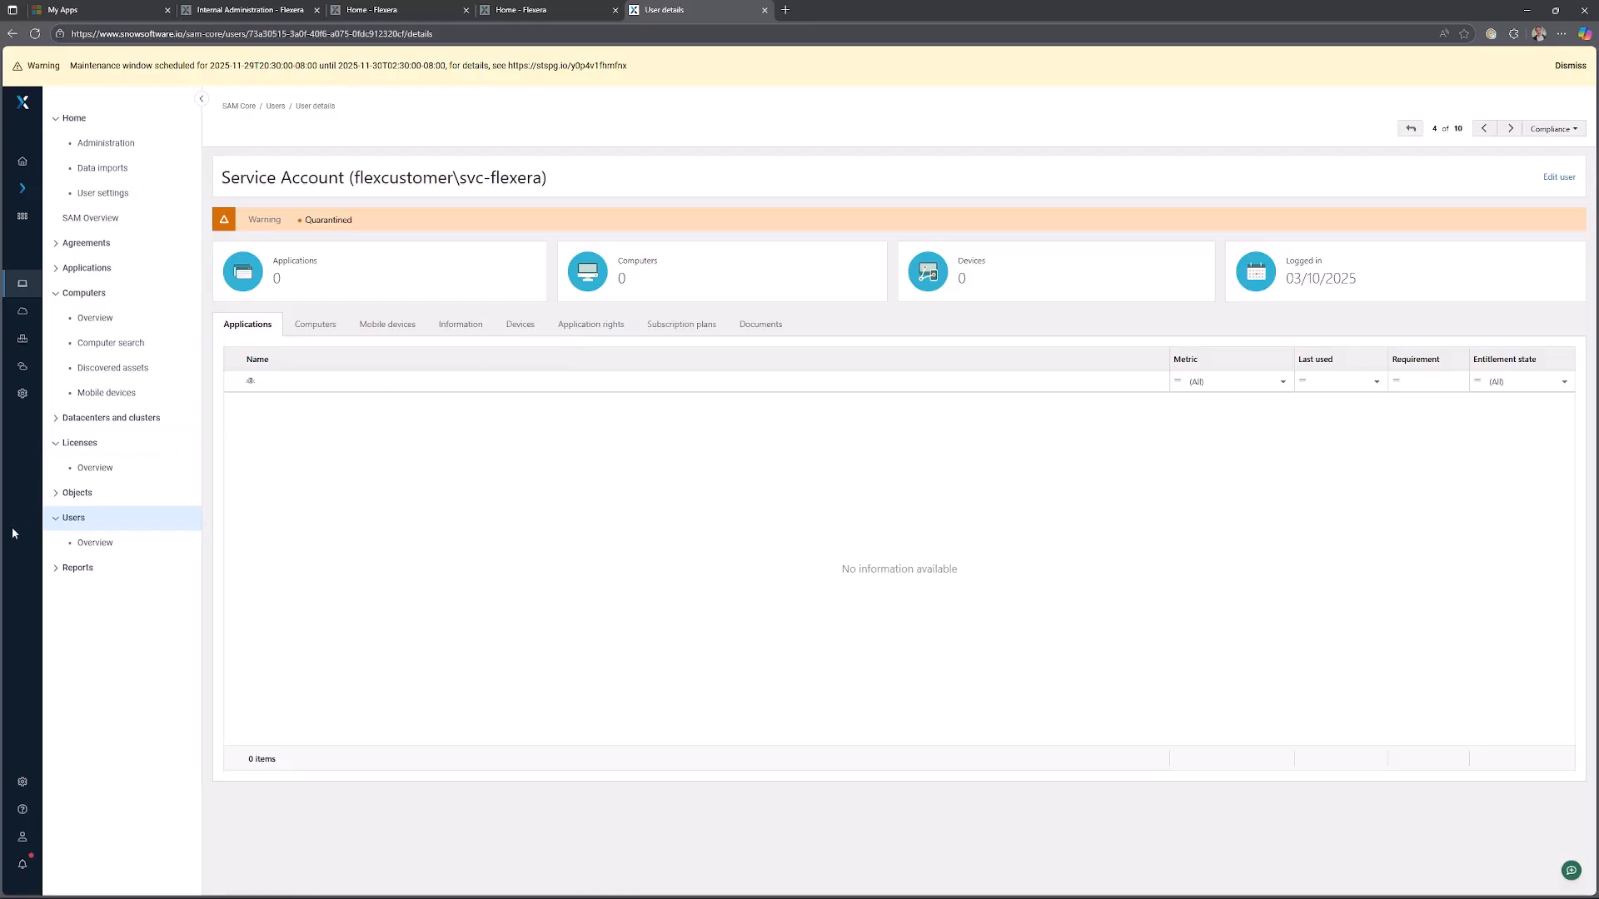
Search the reports for computer and run the All computers report.
{"action": "left_click", "coordinate": [108, 573]}
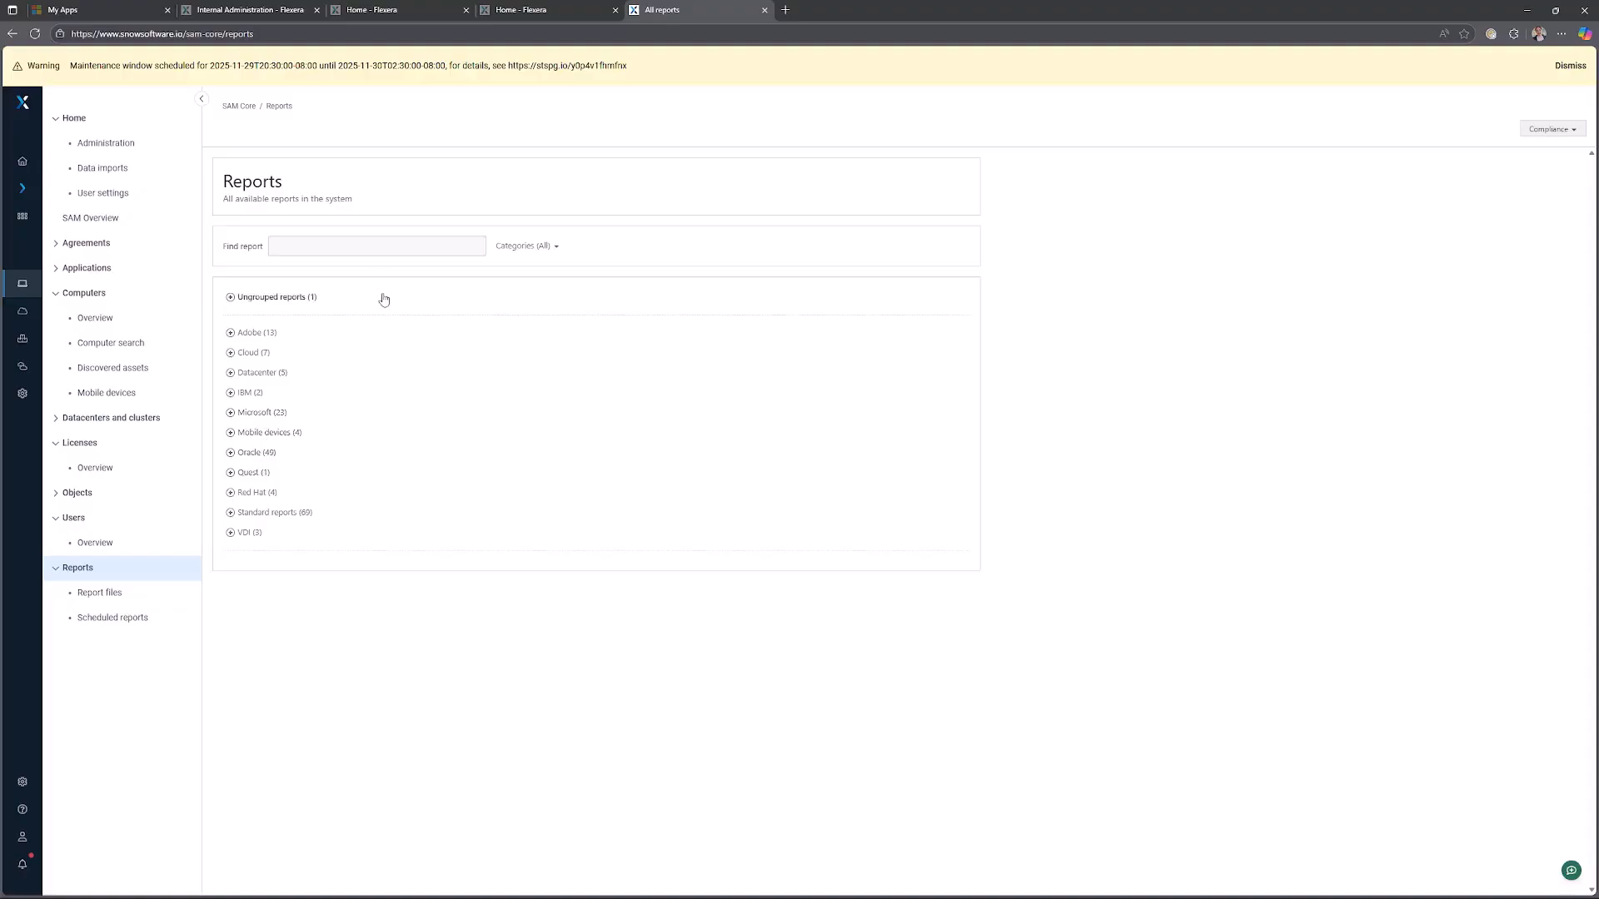
{"action": "left_click", "coordinate": [367, 247]}
{"action": "type", "text": "computer"}
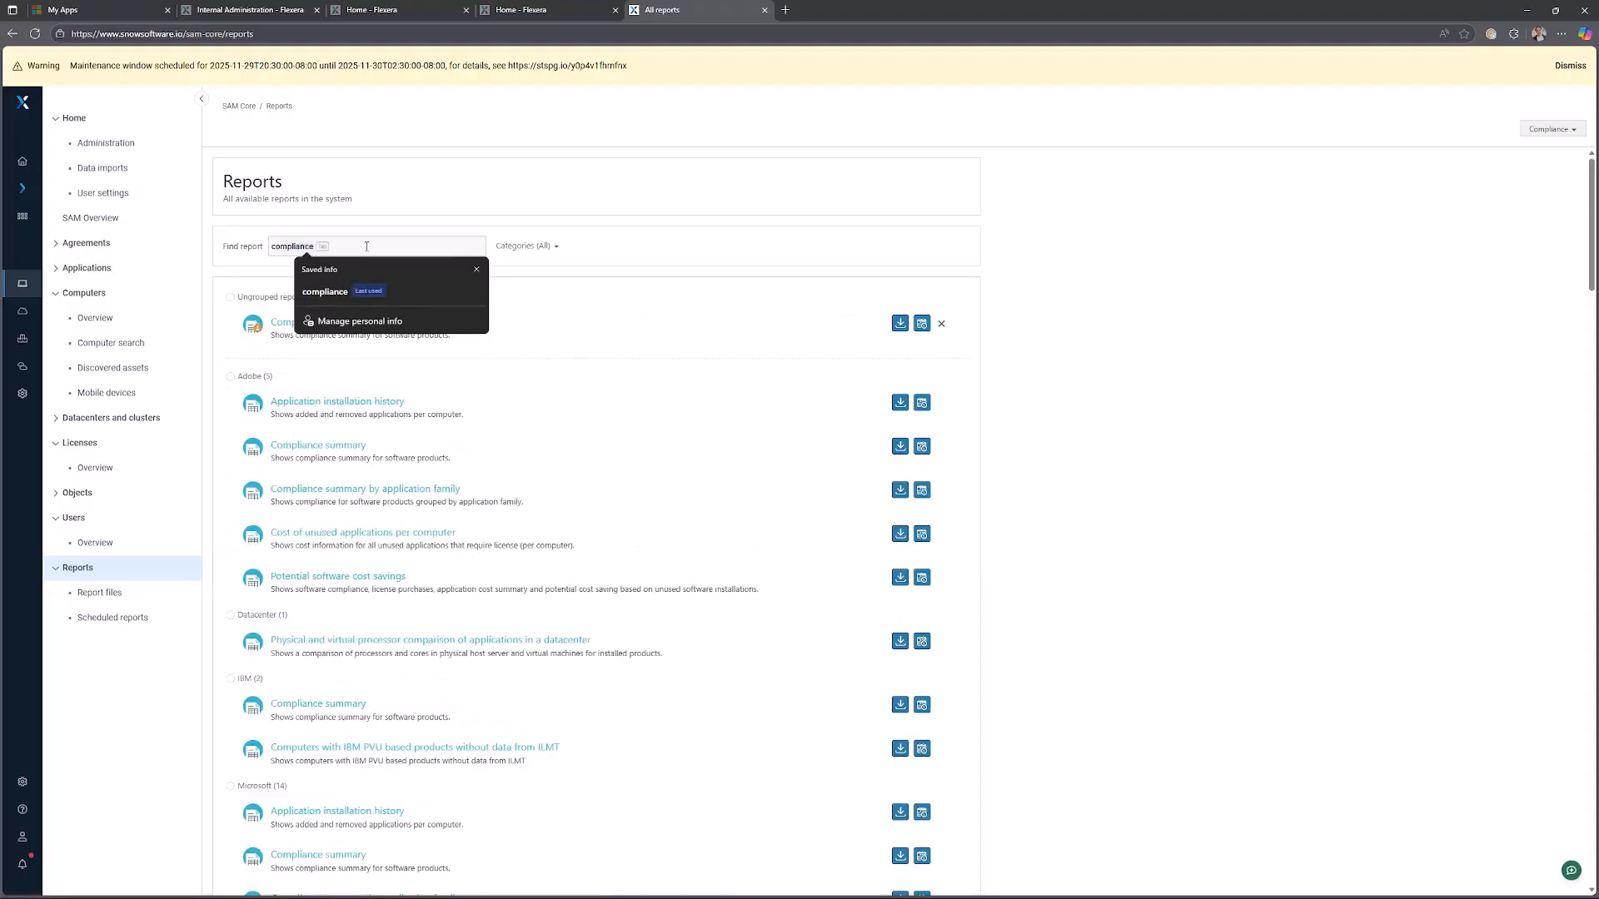
{"action": "scroll", "coordinate": [327, 508], "scroll_direction": "down", "scroll_amount": 2}
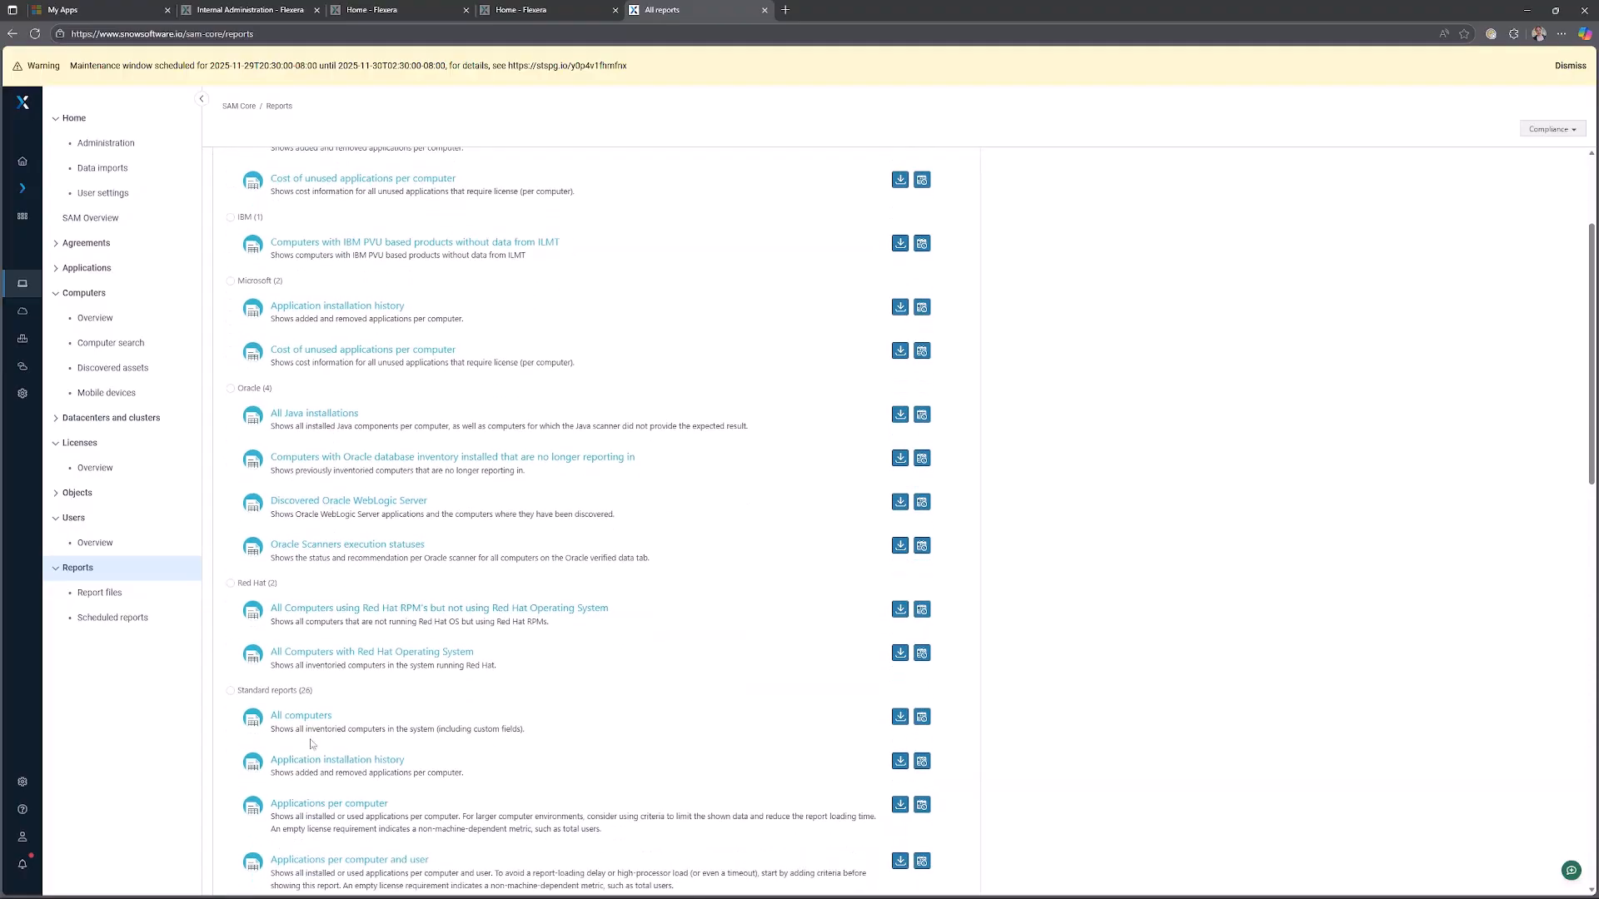
{"action": "left_click", "coordinate": [326, 721]}
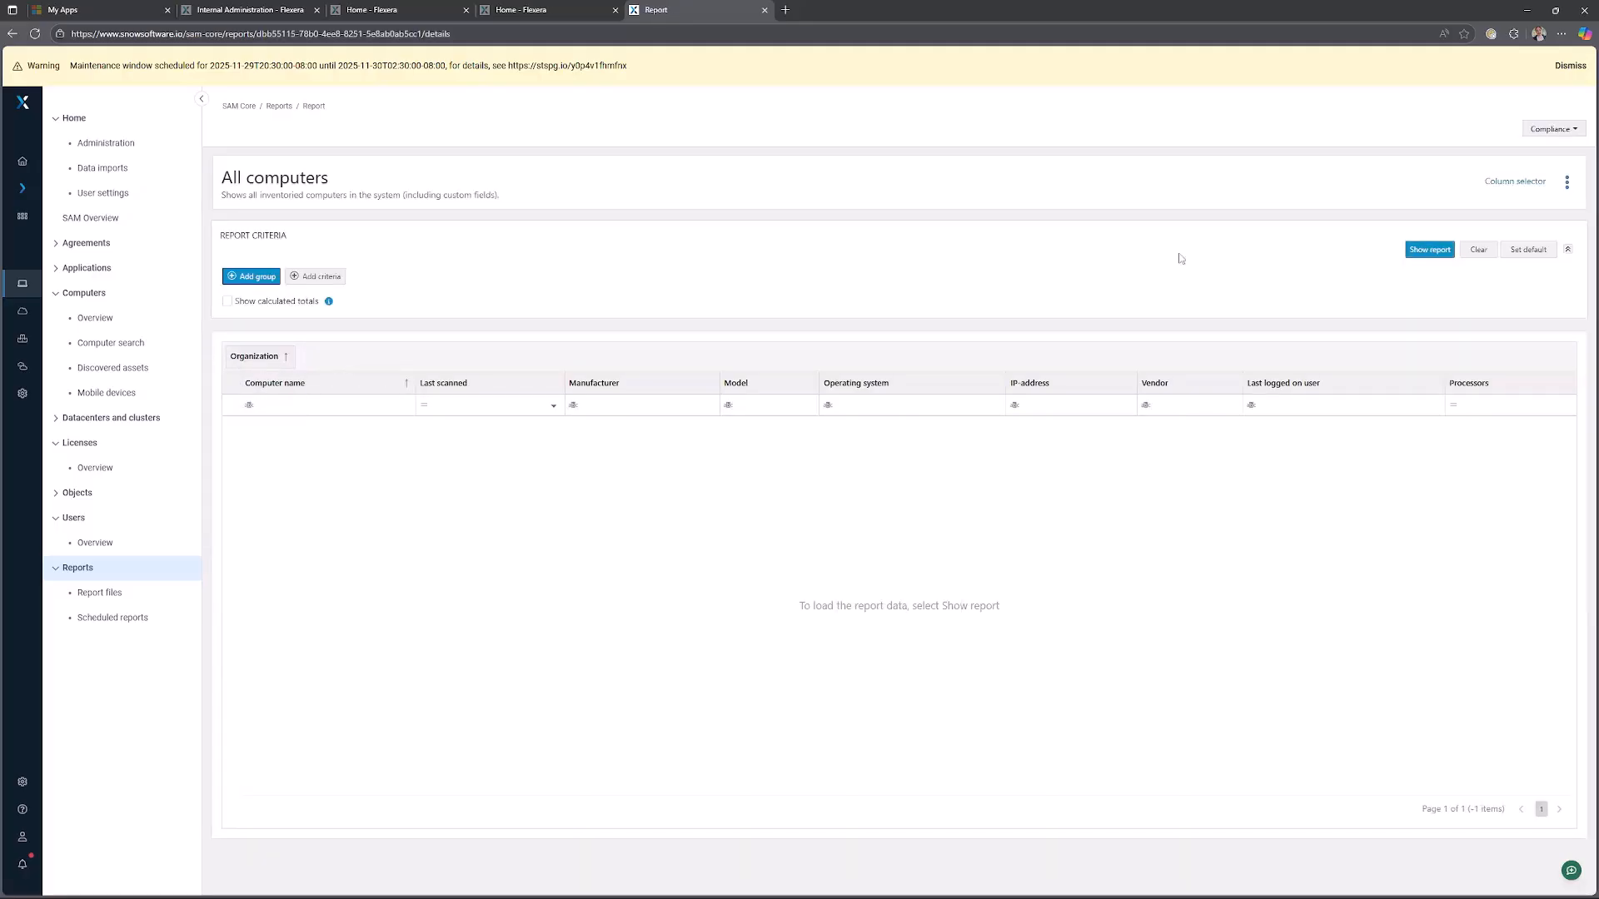
{"action": "left_click", "coordinate": [1429, 250]}
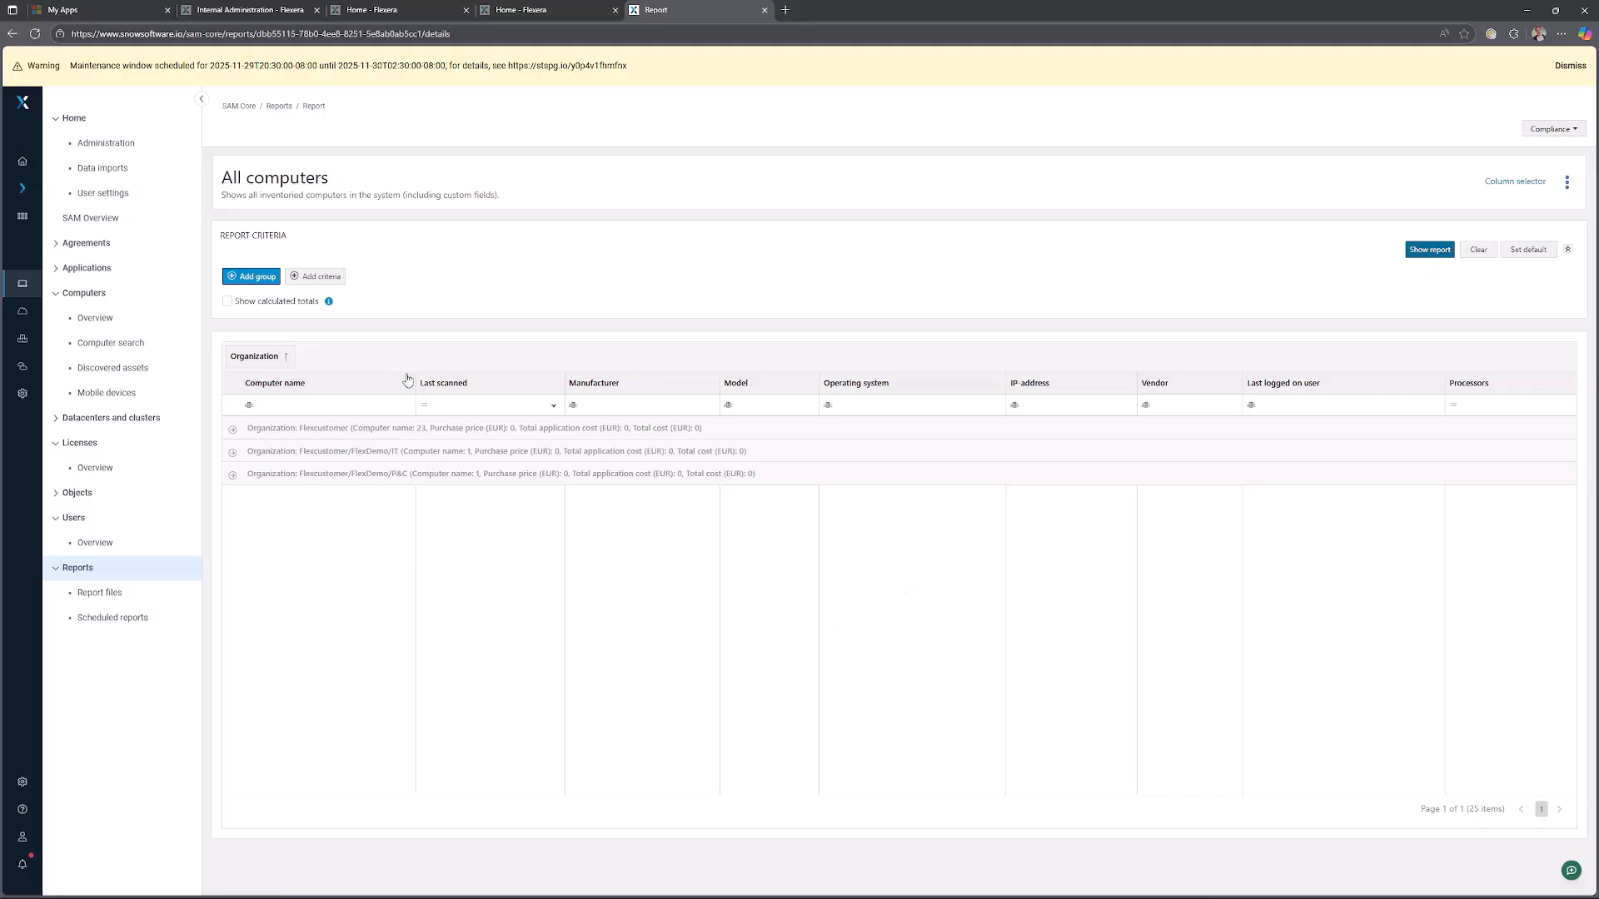
Expand and collapse the organization groups to examine which computers belong to each organization.
{"action": "left_click", "coordinate": [233, 429]}
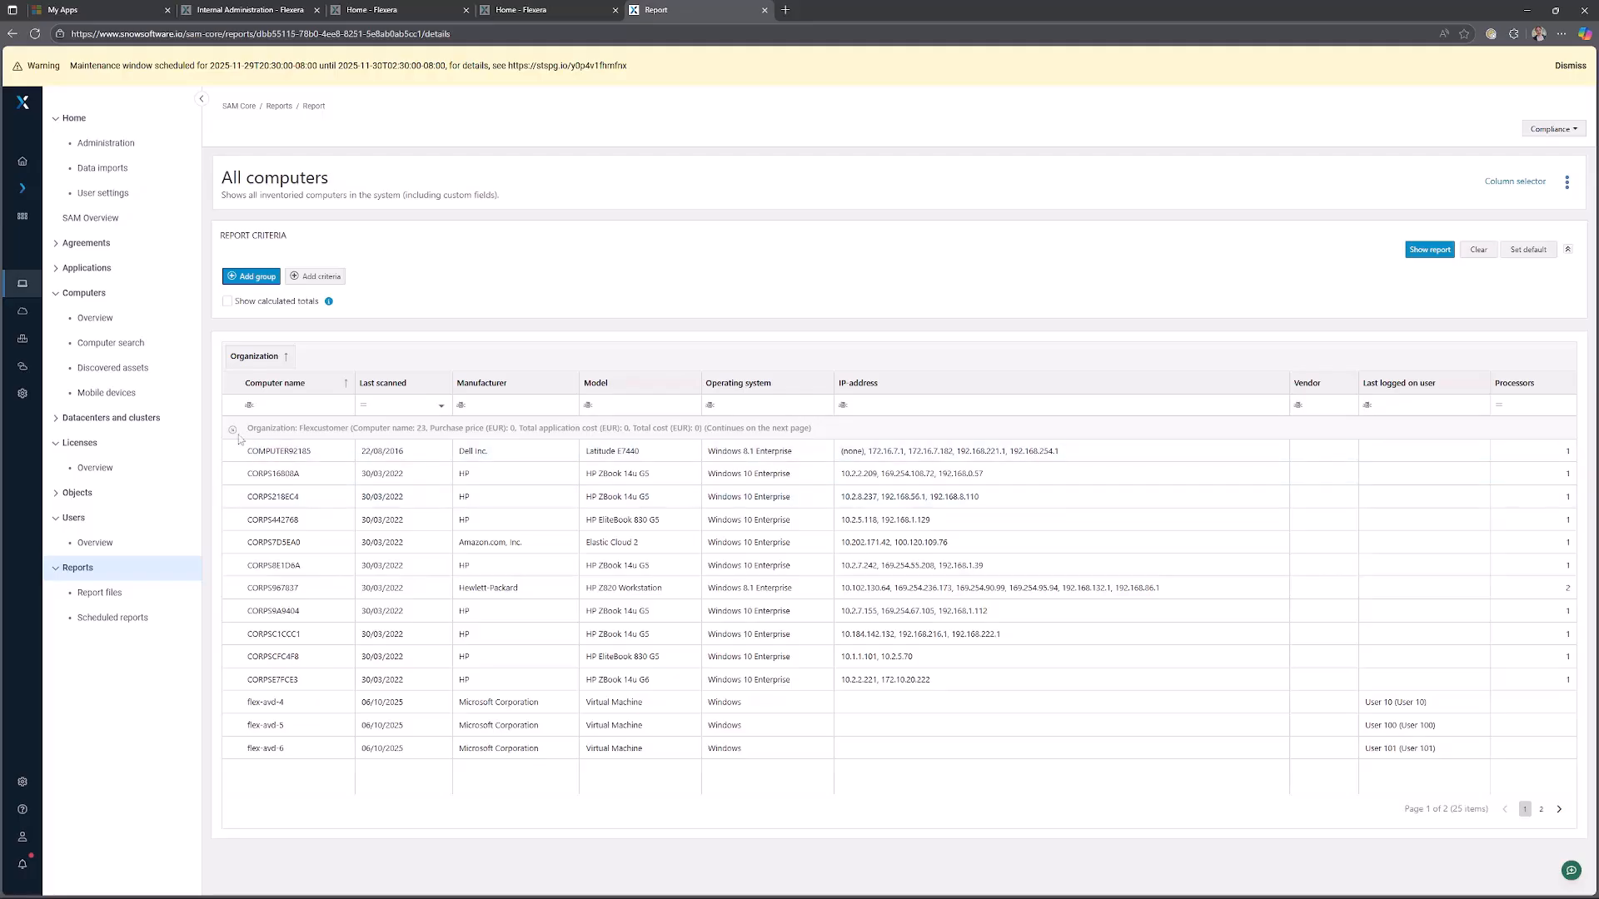
{"action": "left_click", "coordinate": [233, 430]}
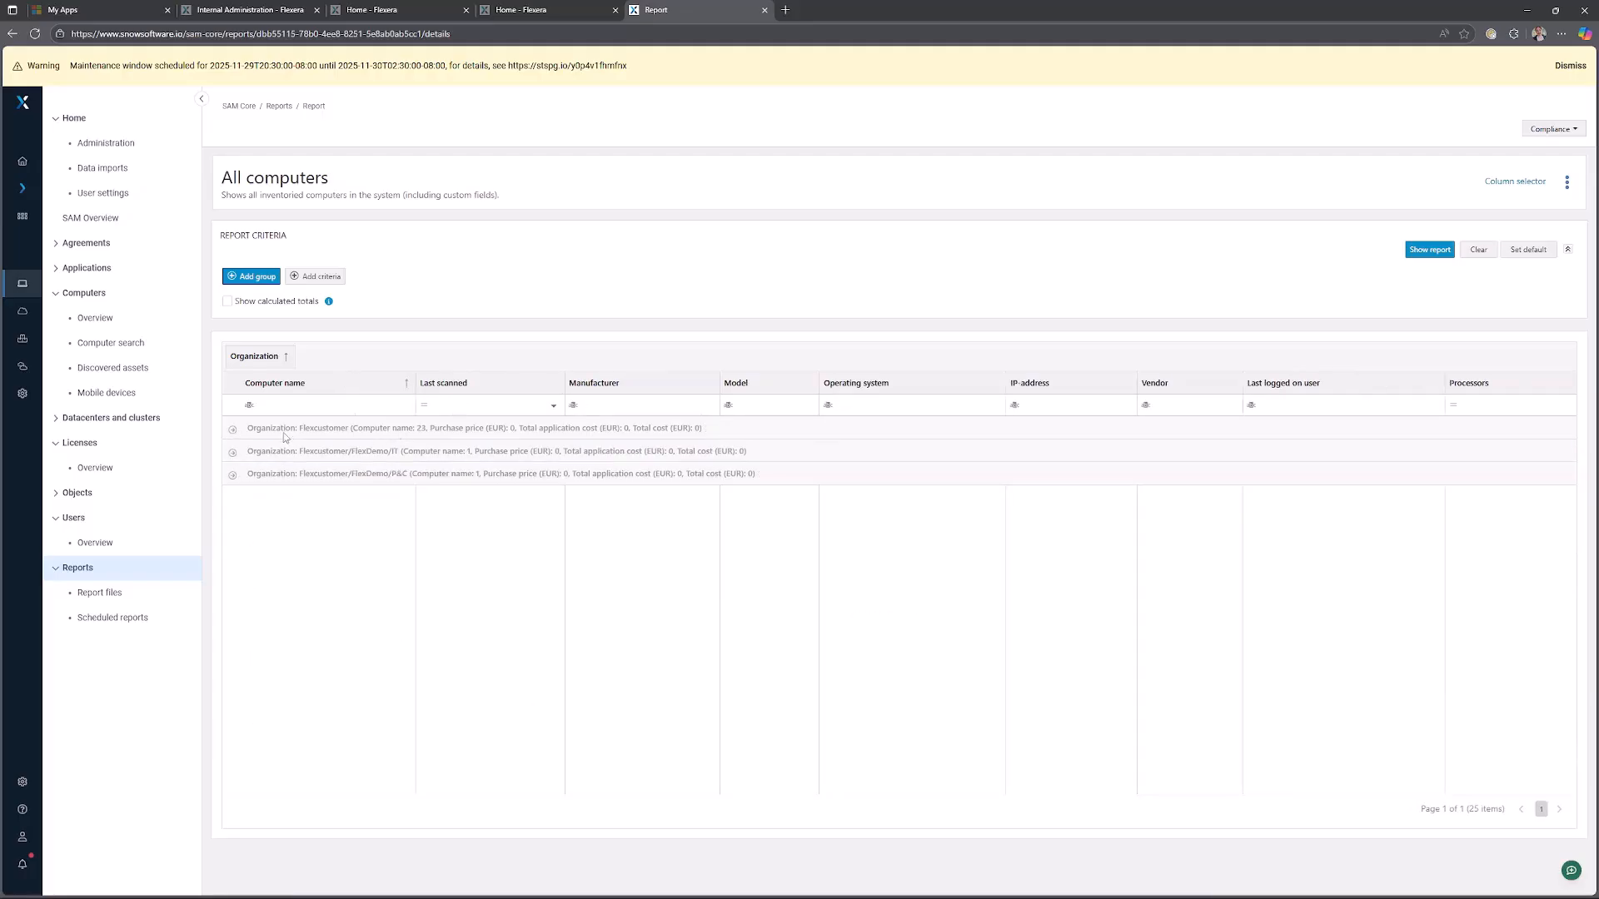
{"action": "left_click", "coordinate": [231, 452]}
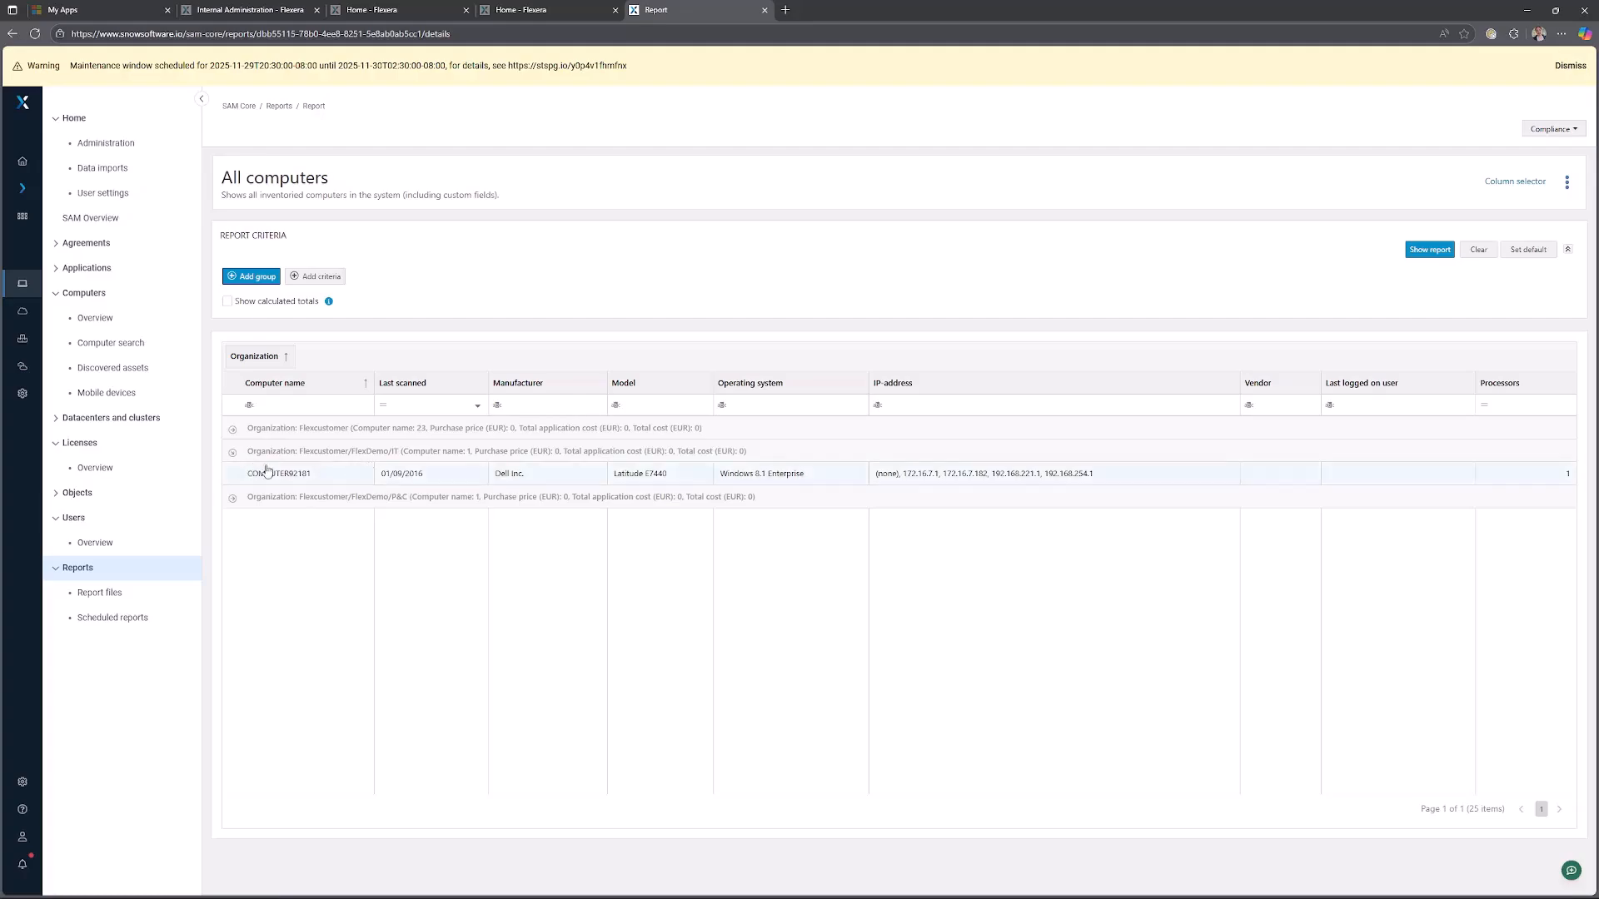
{"action": "left_click", "coordinate": [234, 498]}
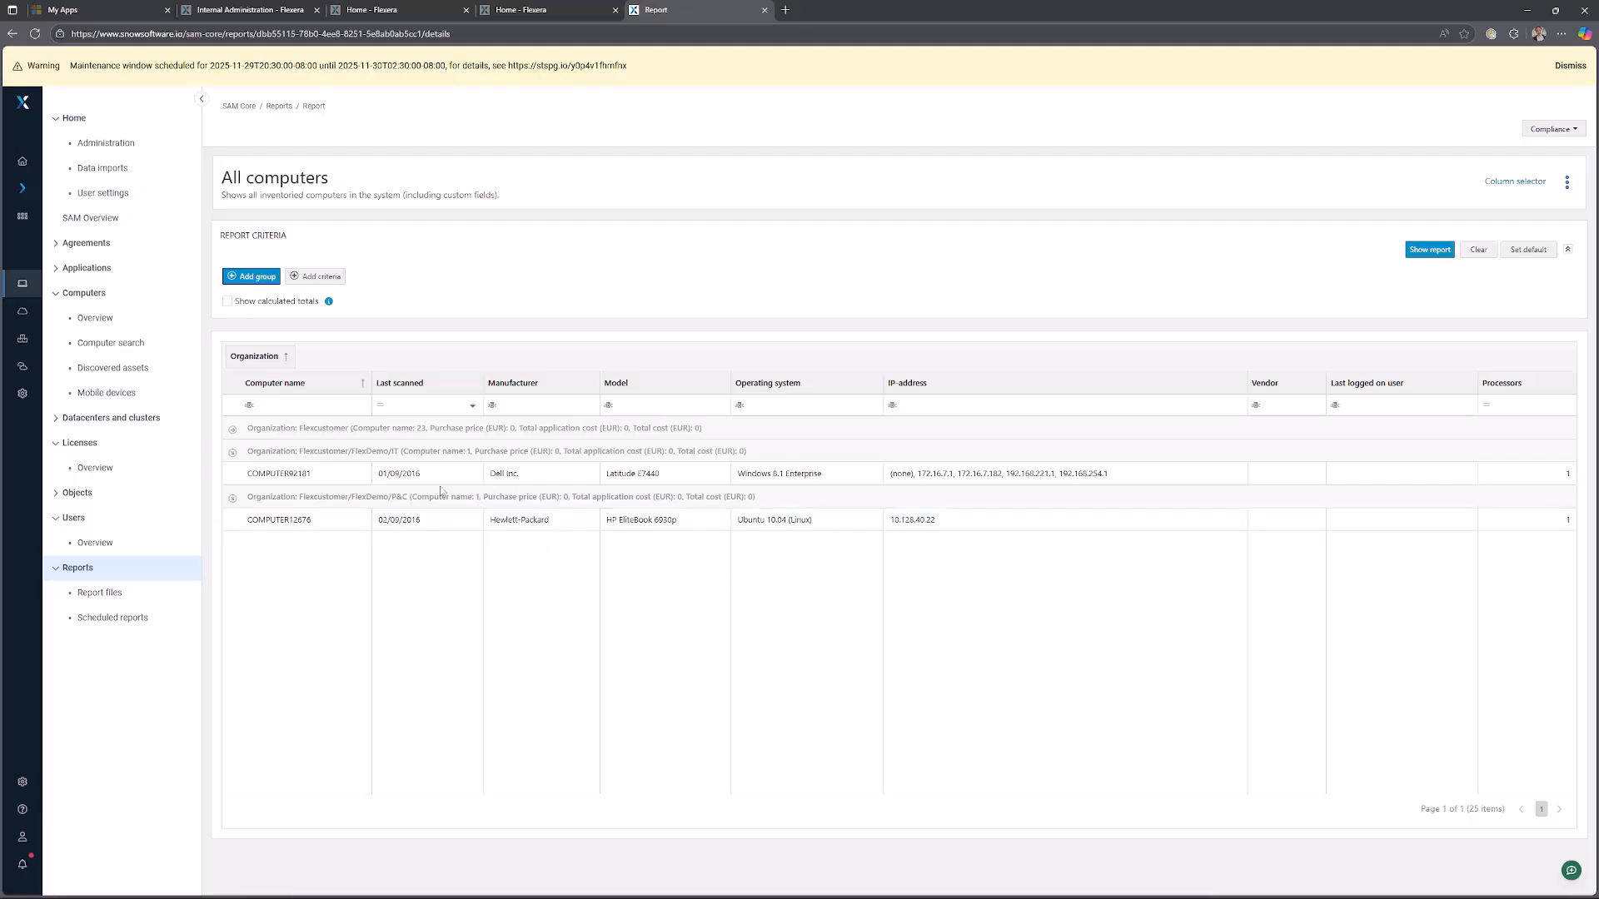
{"action": "left_click", "coordinate": [236, 431]}
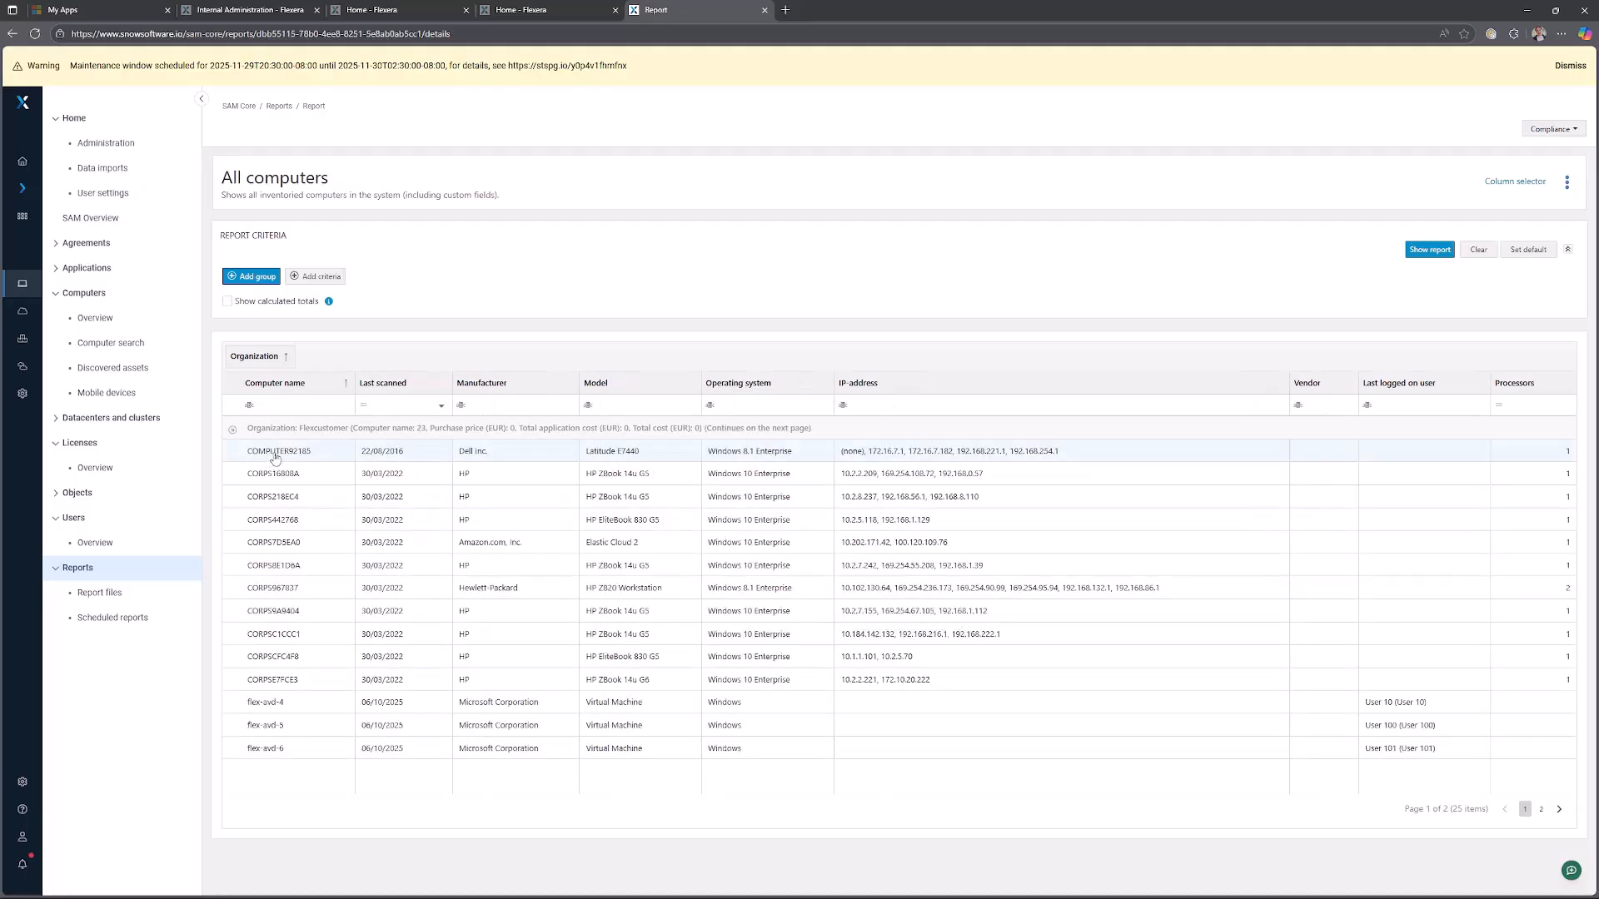
{"action": "left_click", "coordinate": [232, 432]}
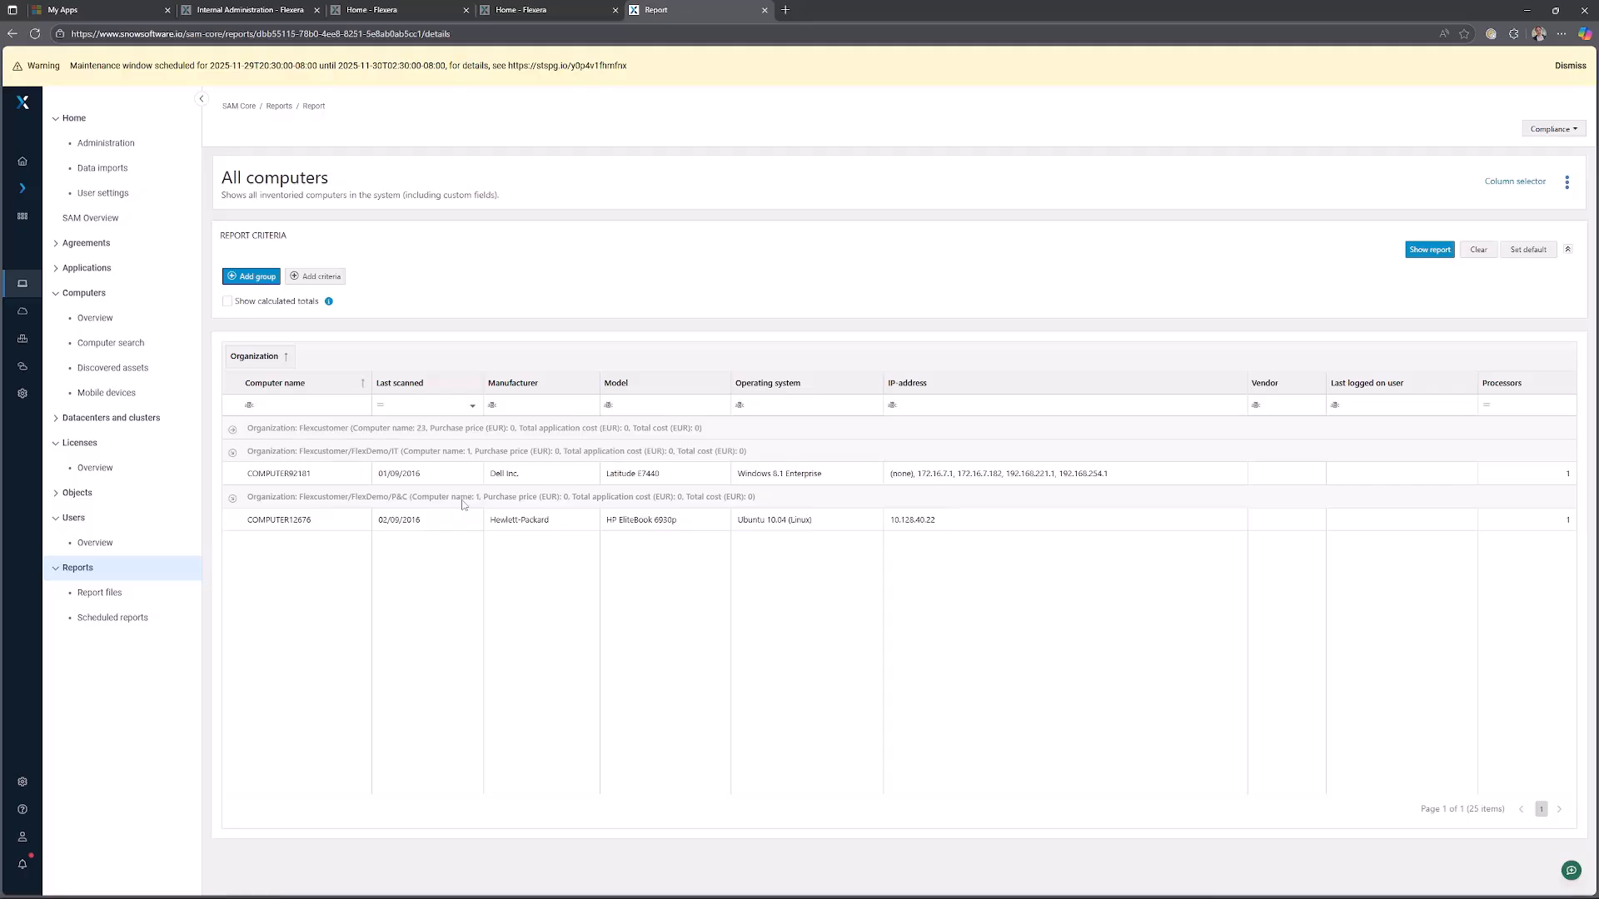
Search the reports for compliance and open the Compliance summary report.
{"action": "left_click", "coordinate": [139, 572]}
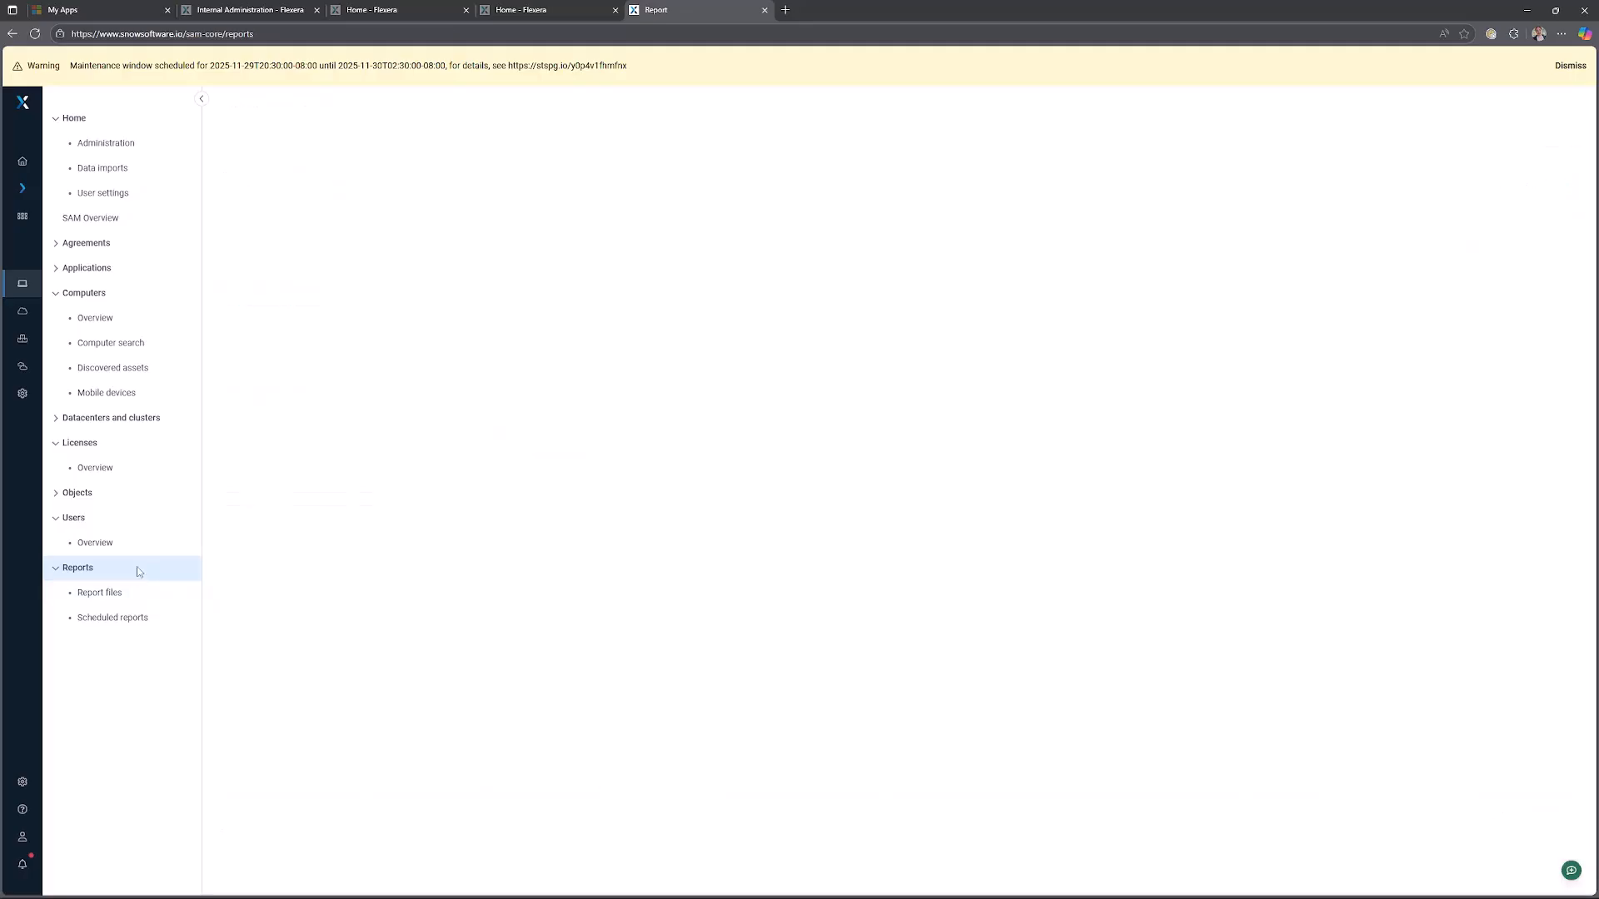
{"action": "left_click", "coordinate": [230, 246]}
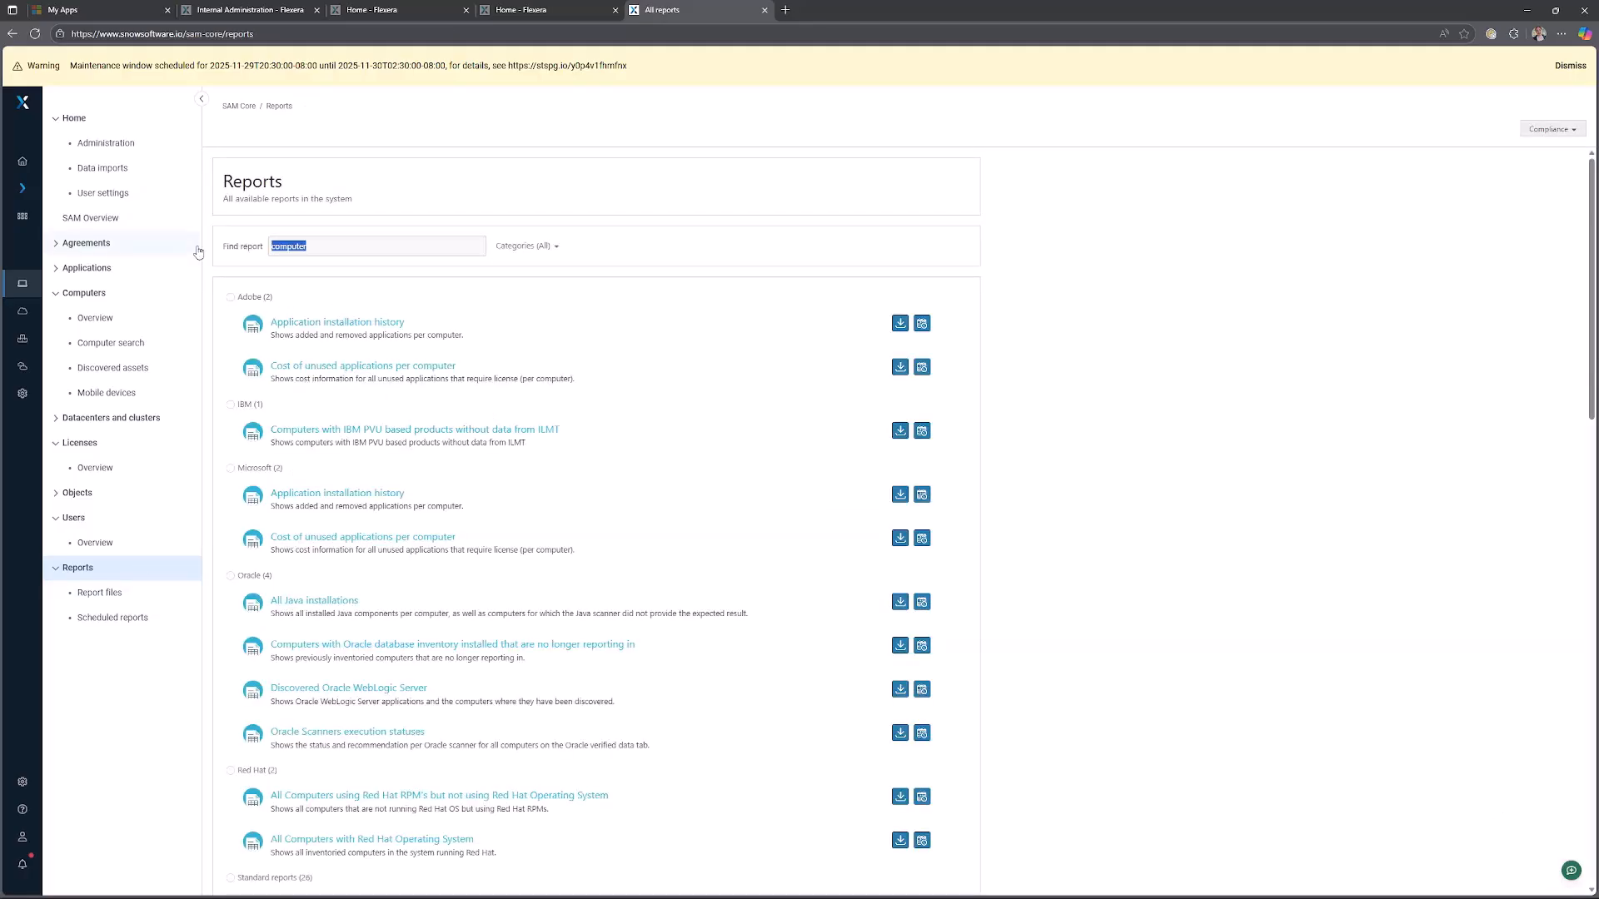
{"action": "type", "text": "compliance"}
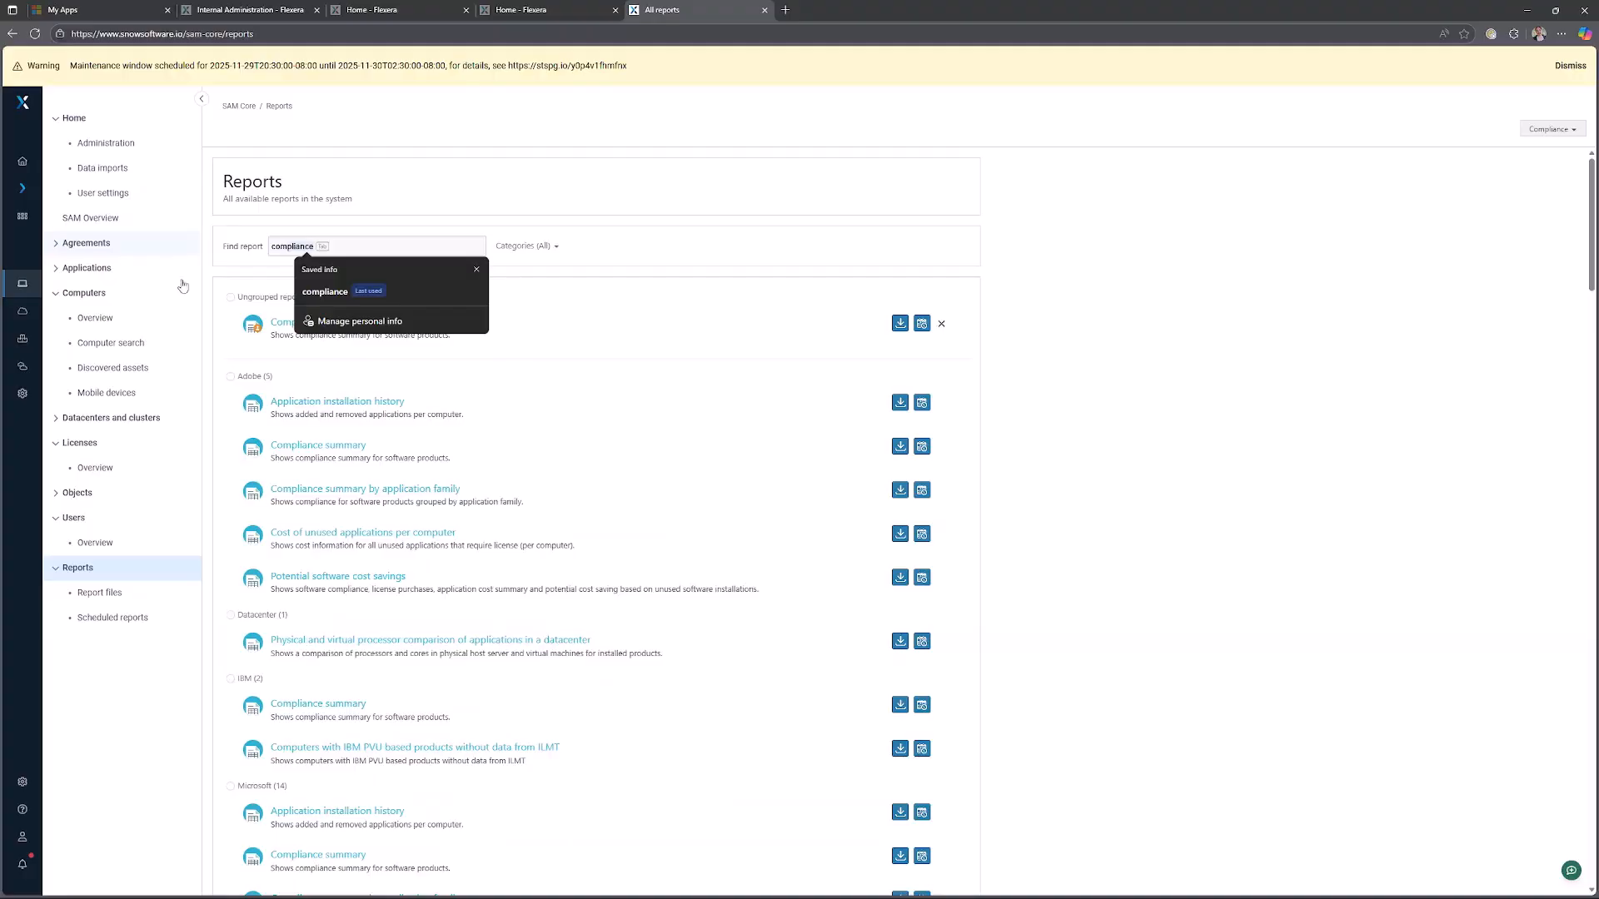
{"action": "key", "text": "BackSpace"}
{"action": "key", "text": "BackSpace"}
{"action": "key", "text": "BackSpace"}
{"action": "key", "text": "BackSpace"}
{"action": "key", "text": "BackSpace"}
{"action": "key", "text": "BackSpace"}
{"action": "key", "text": "BackSpace"}
{"action": "left_click", "coordinate": [319, 704]}
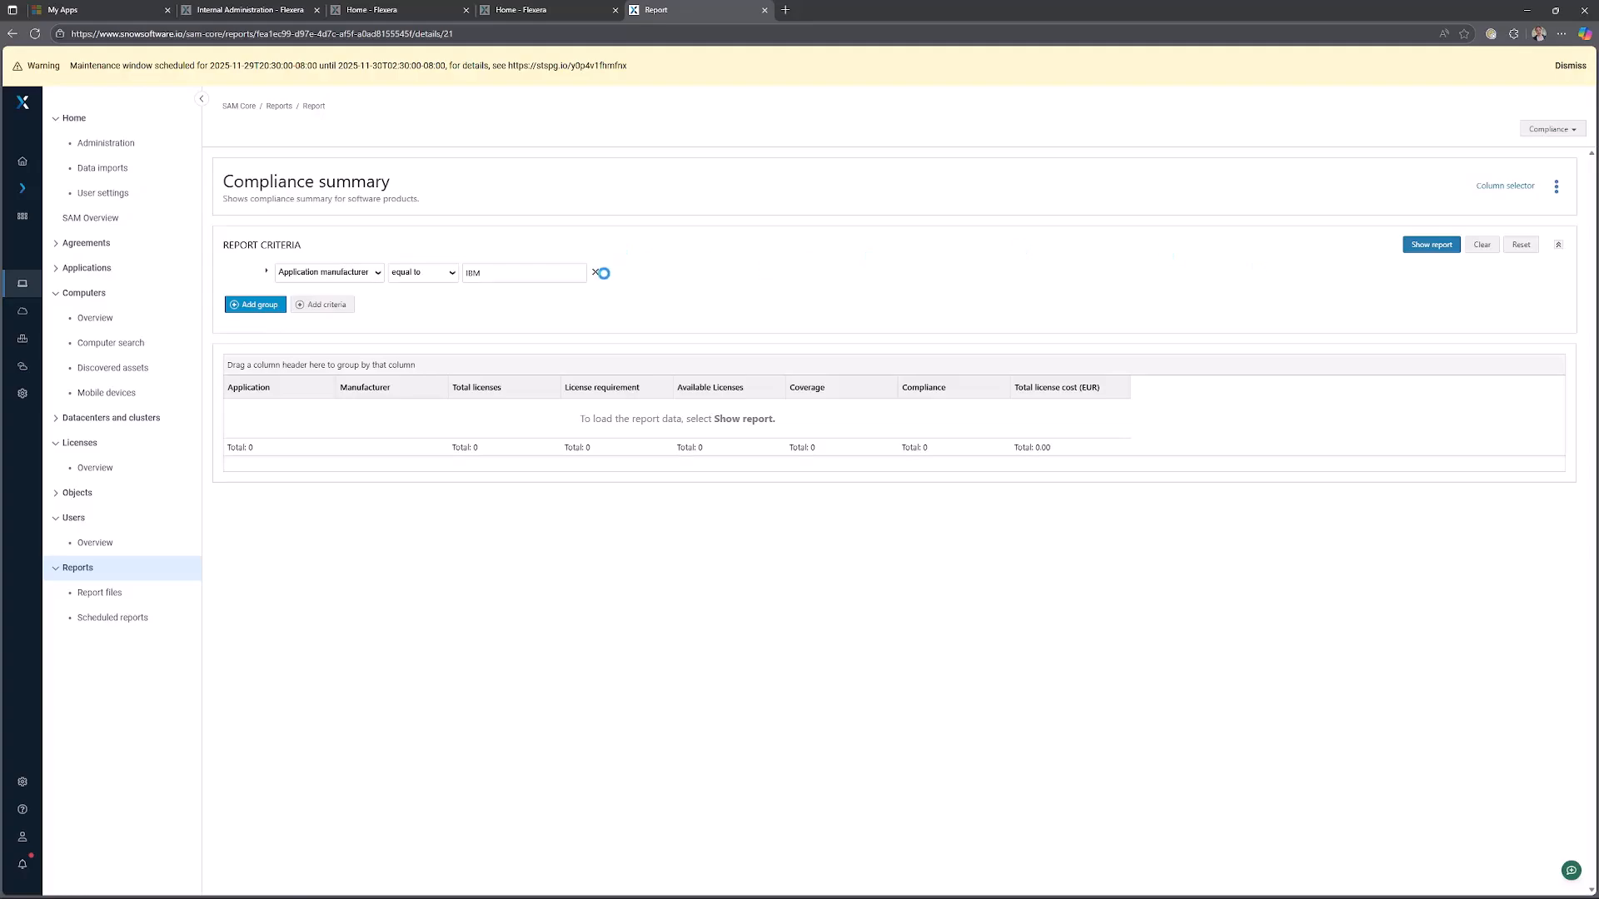
Run the Compliance summary report and browse its available columns in the column selector without adding any.
{"action": "left_click", "coordinate": [1431, 245]}
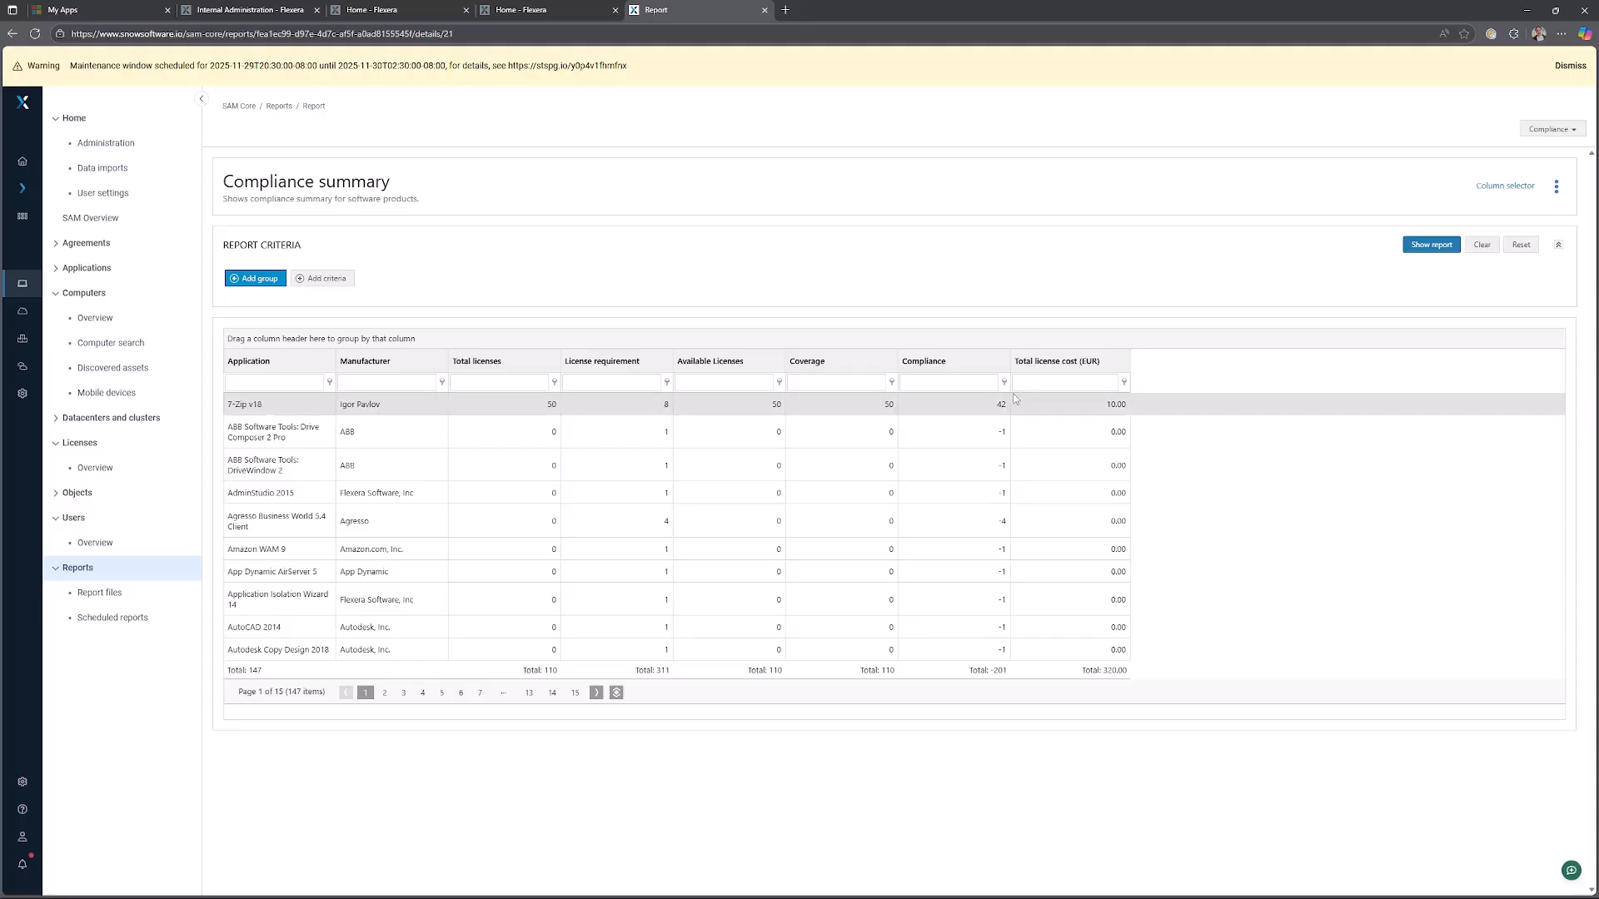
{"action": "left_click", "coordinate": [1529, 190]}
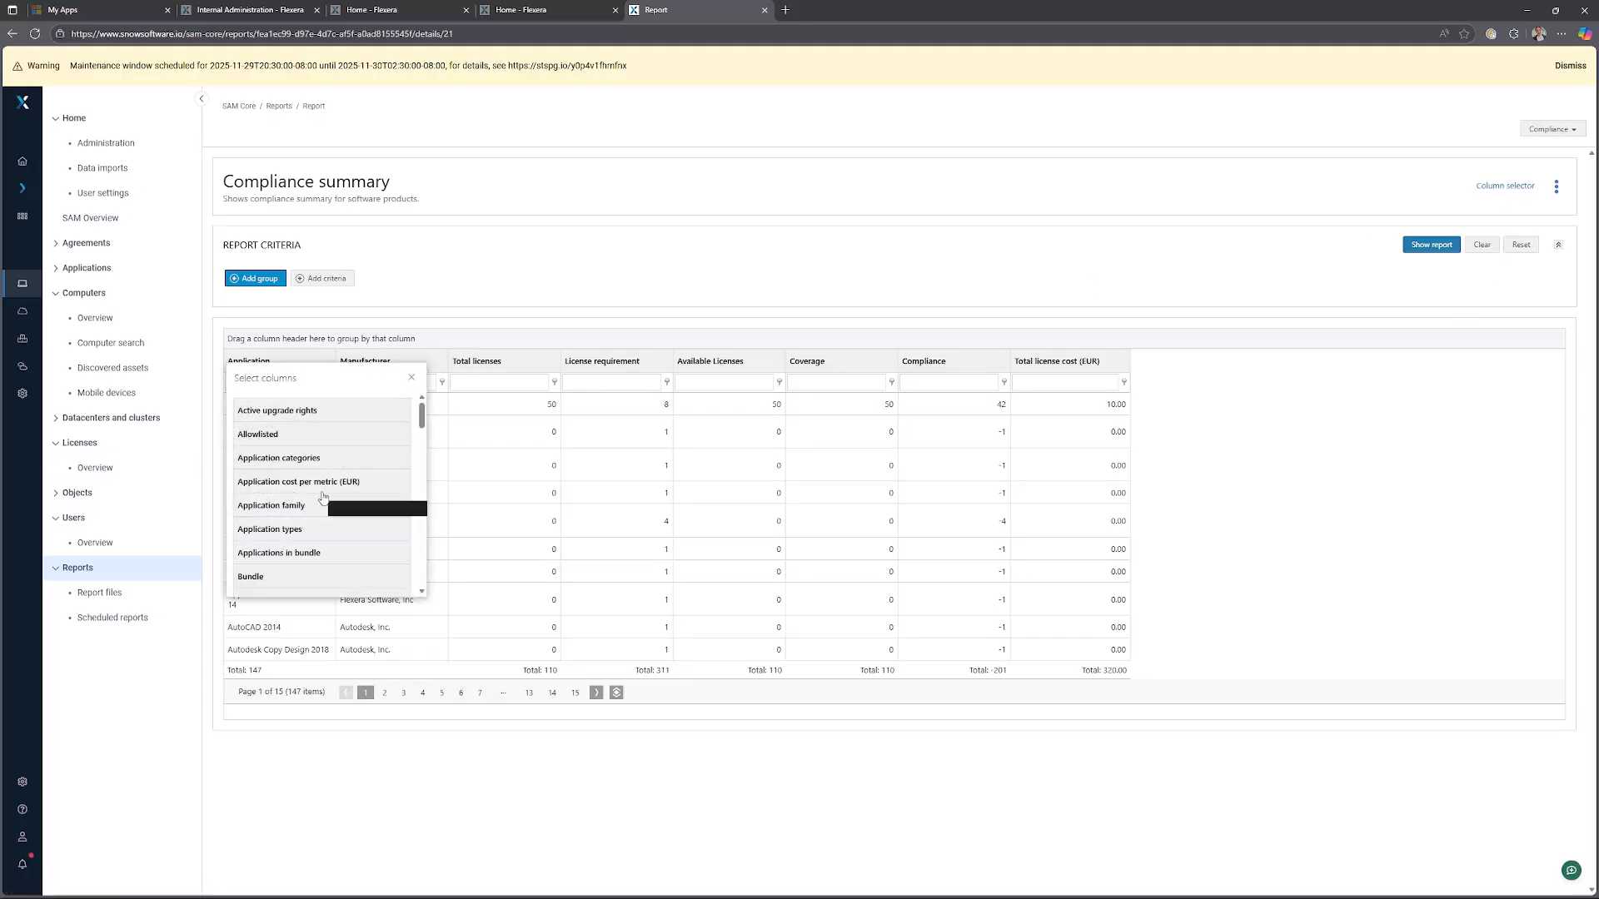
{"action": "scroll", "coordinate": [329, 500], "scroll_direction": "down", "scroll_amount": 1}
{"action": "left_click_drag", "start_coordinate": [426, 429], "coordinate": [424, 530]}
{"action": "left_click", "coordinate": [410, 377]}
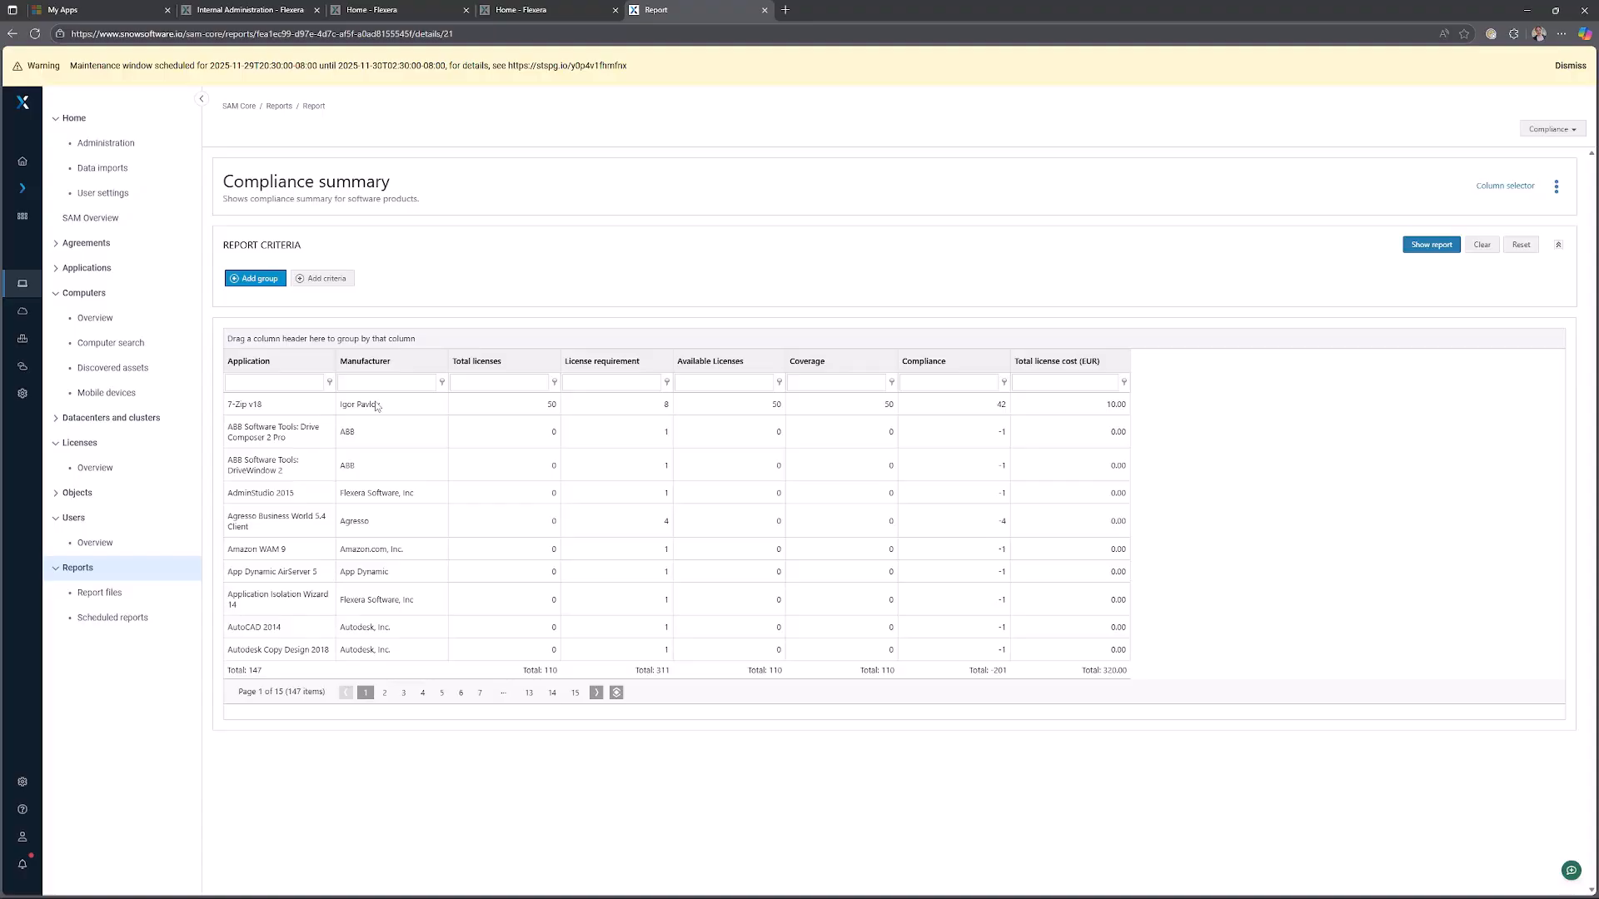
Search the reports for licence and run the All licenses report.
{"action": "left_click", "coordinate": [118, 568]}
{"action": "left_click", "coordinate": [223, 245]}
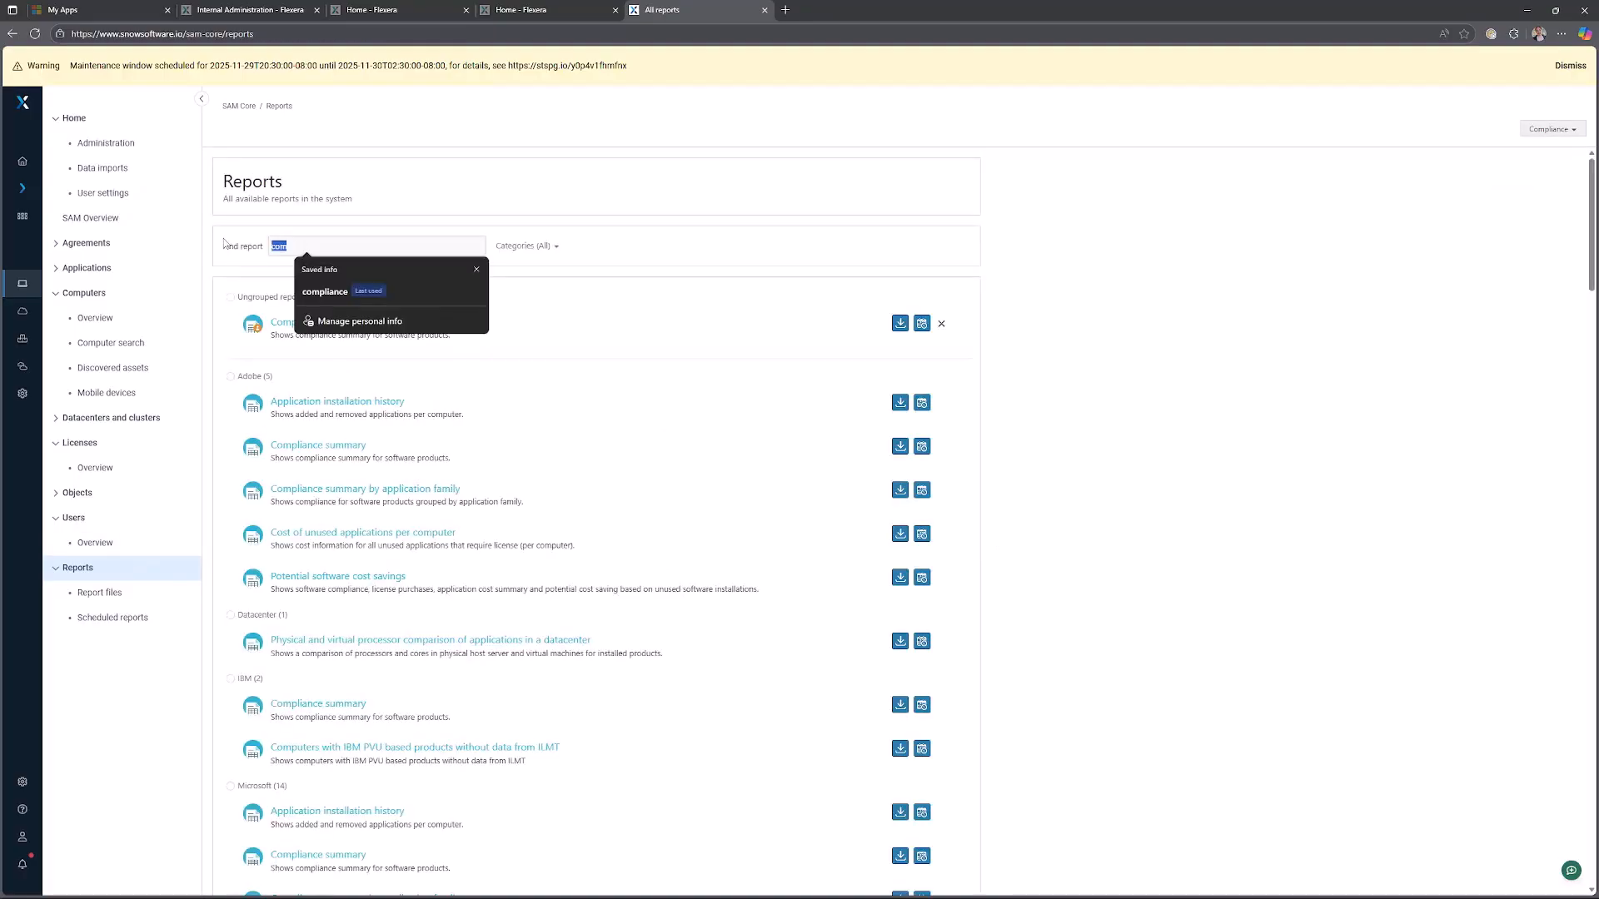
{"action": "type", "text": "lic"}
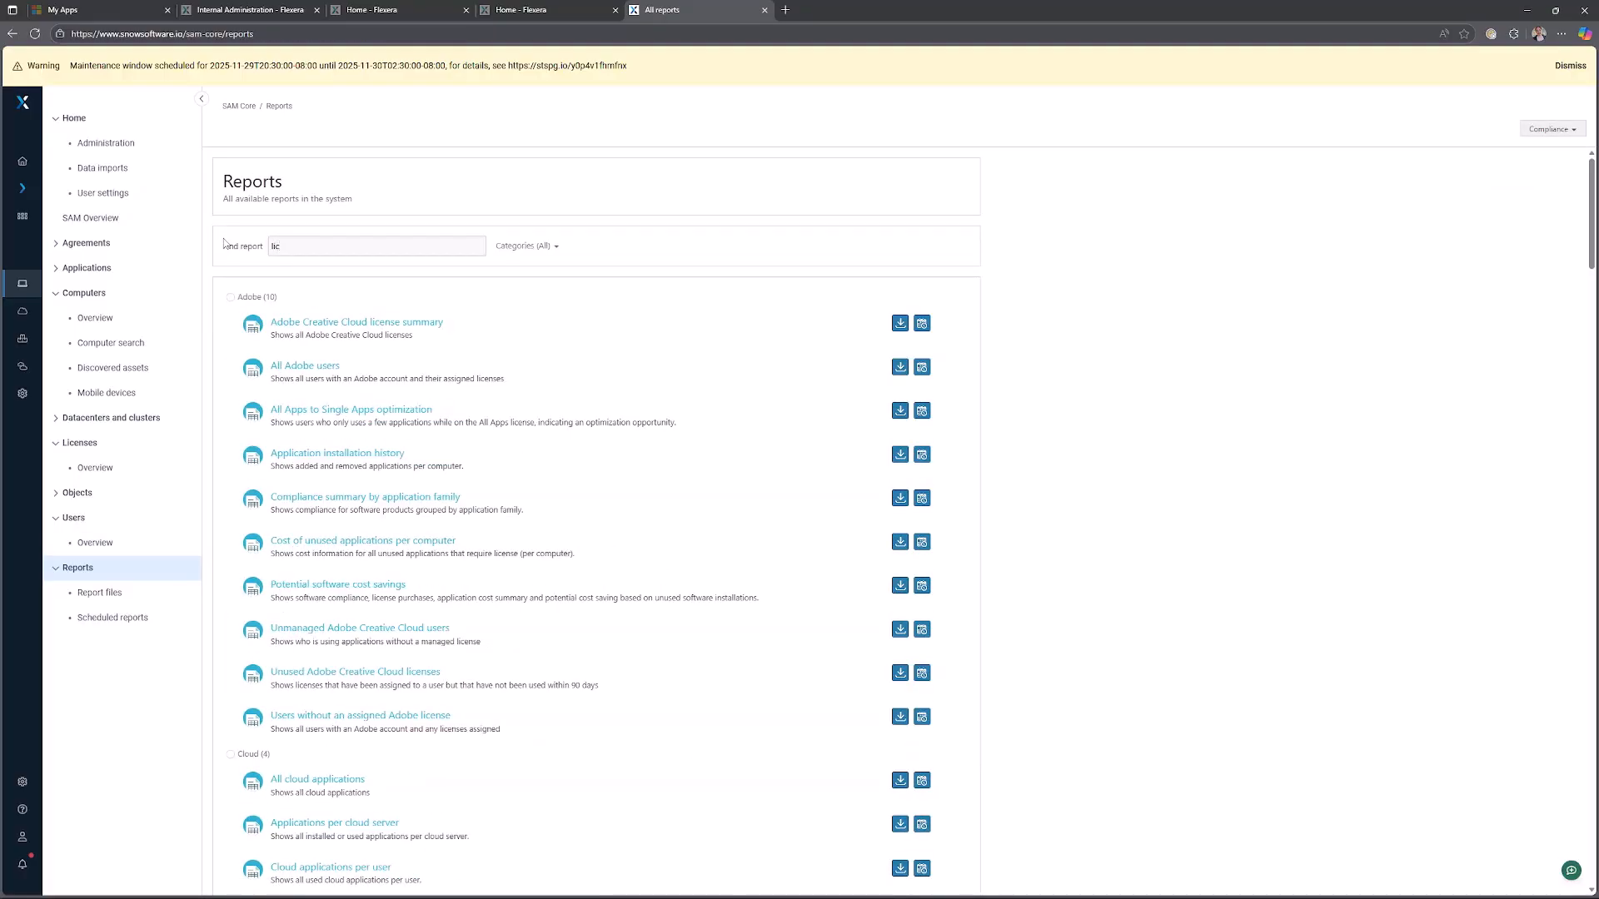
{"action": "type", "text": "e"}
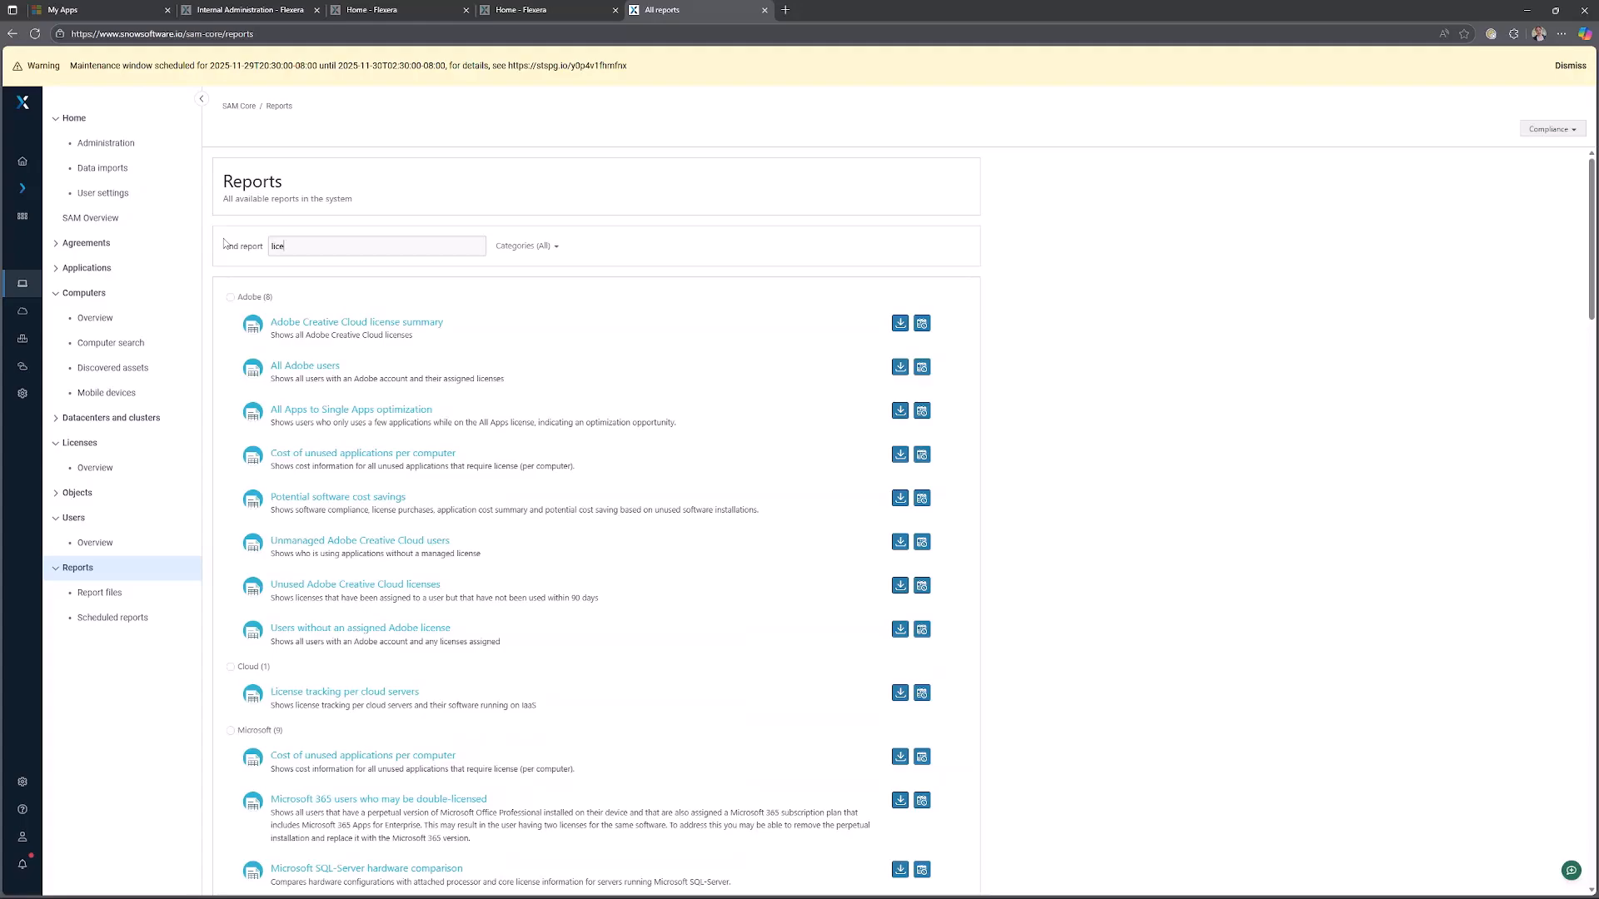
{"action": "type", "text": "nce"}
{"action": "scroll", "coordinate": [614, 664], "scroll_direction": "down", "scroll_amount": 5}
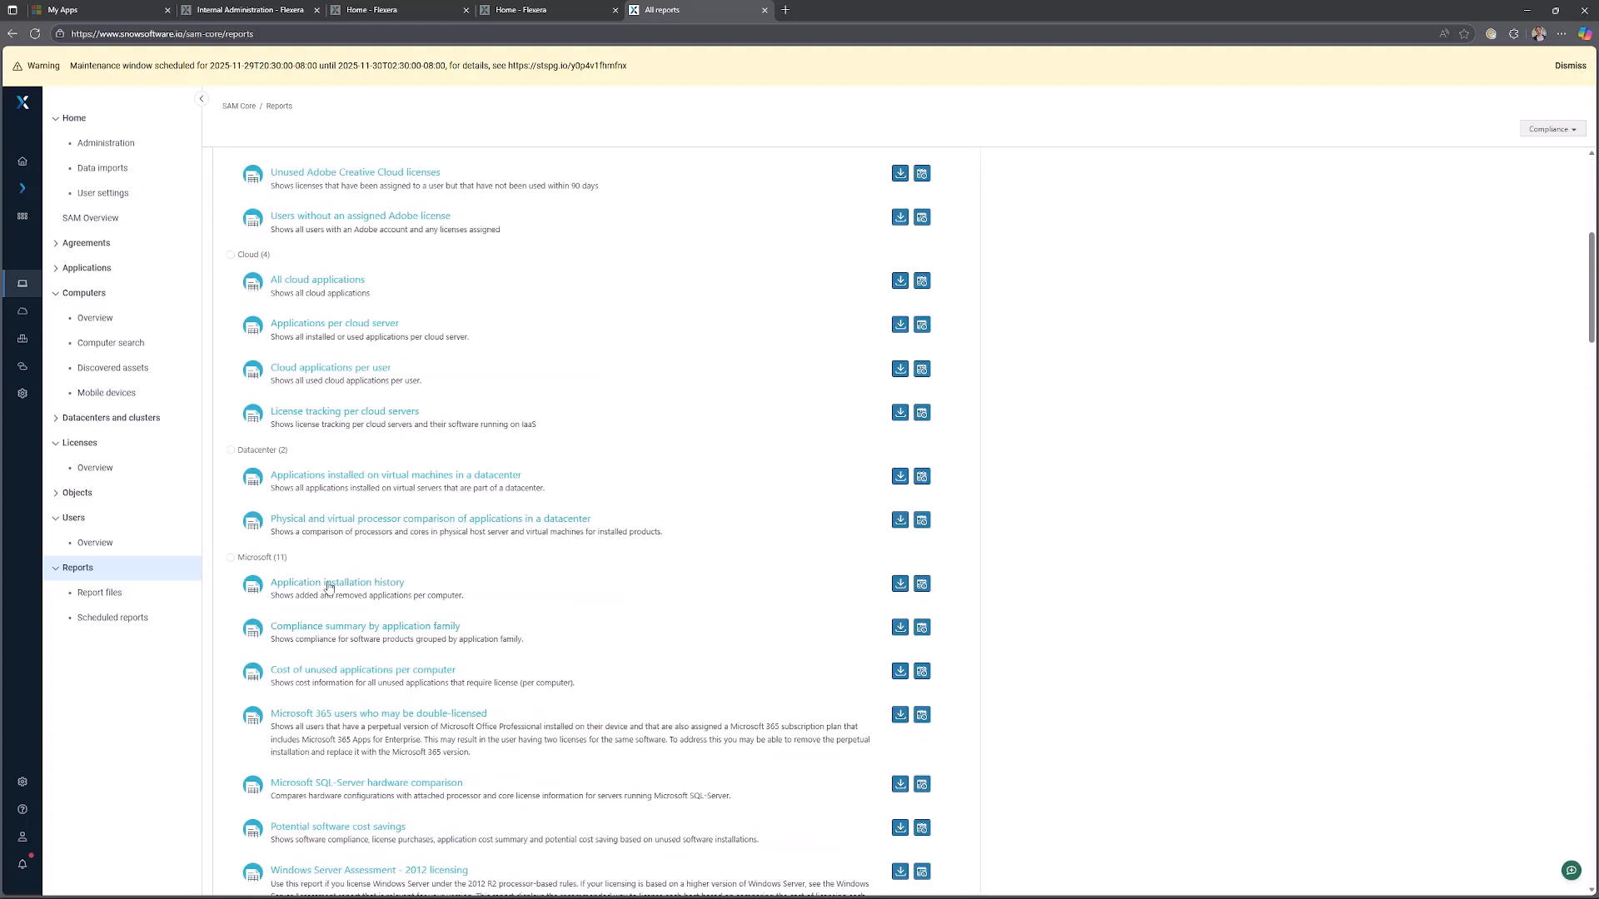
{"action": "scroll", "coordinate": [319, 488], "scroll_direction": "up", "scroll_amount": 1}
{"action": "scroll", "coordinate": [318, 471], "scroll_direction": "down", "scroll_amount": 15}
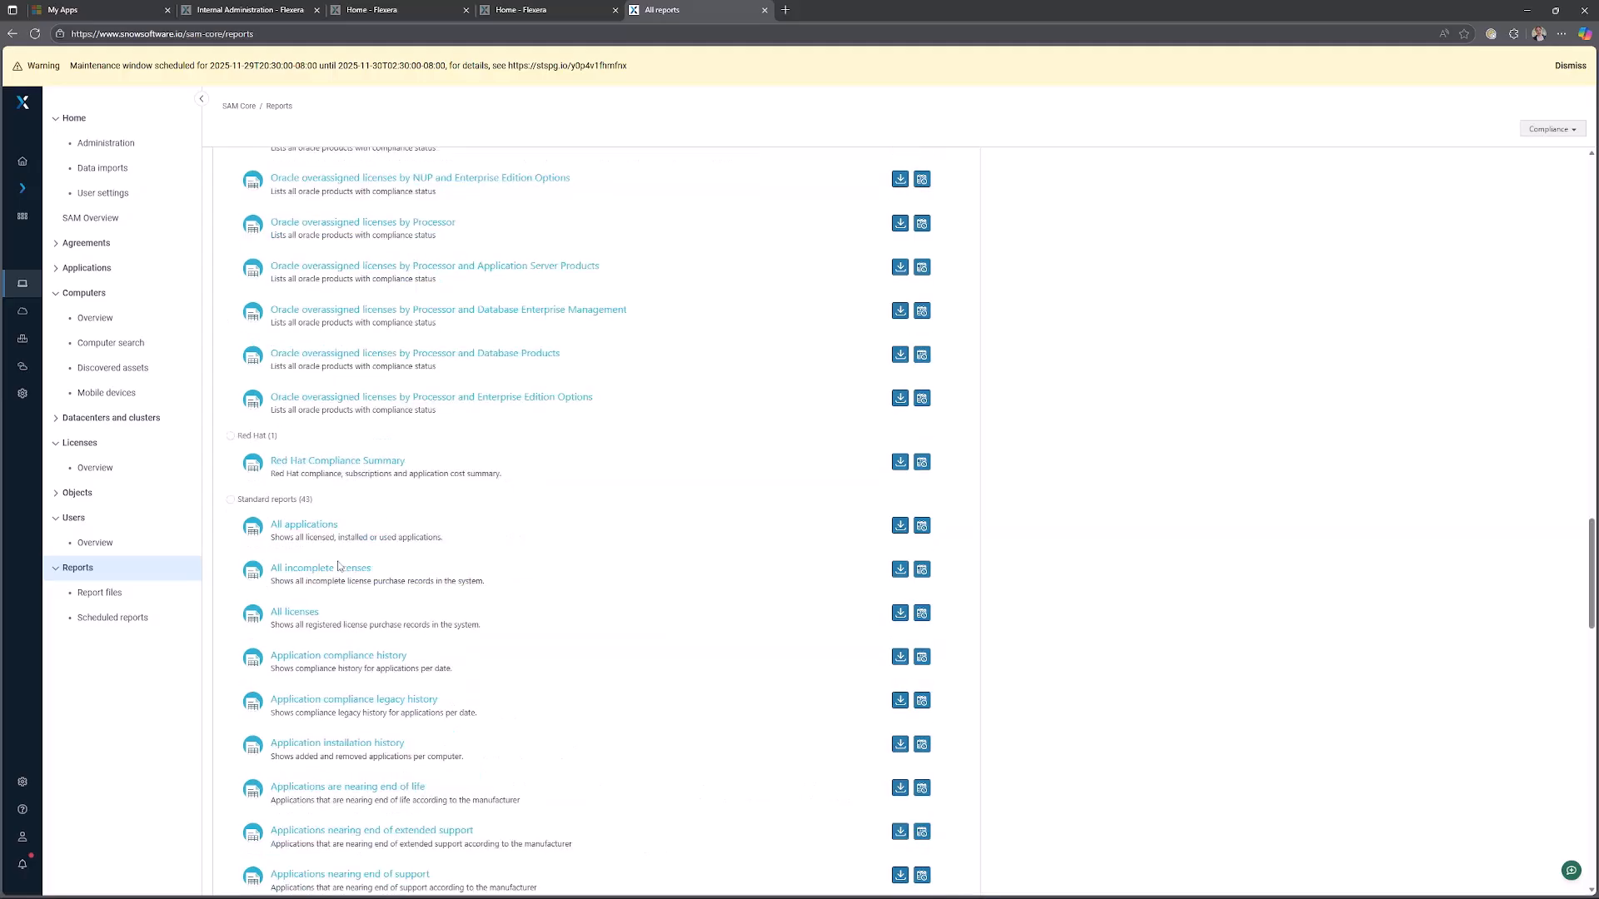
{"action": "left_click", "coordinate": [298, 613]}
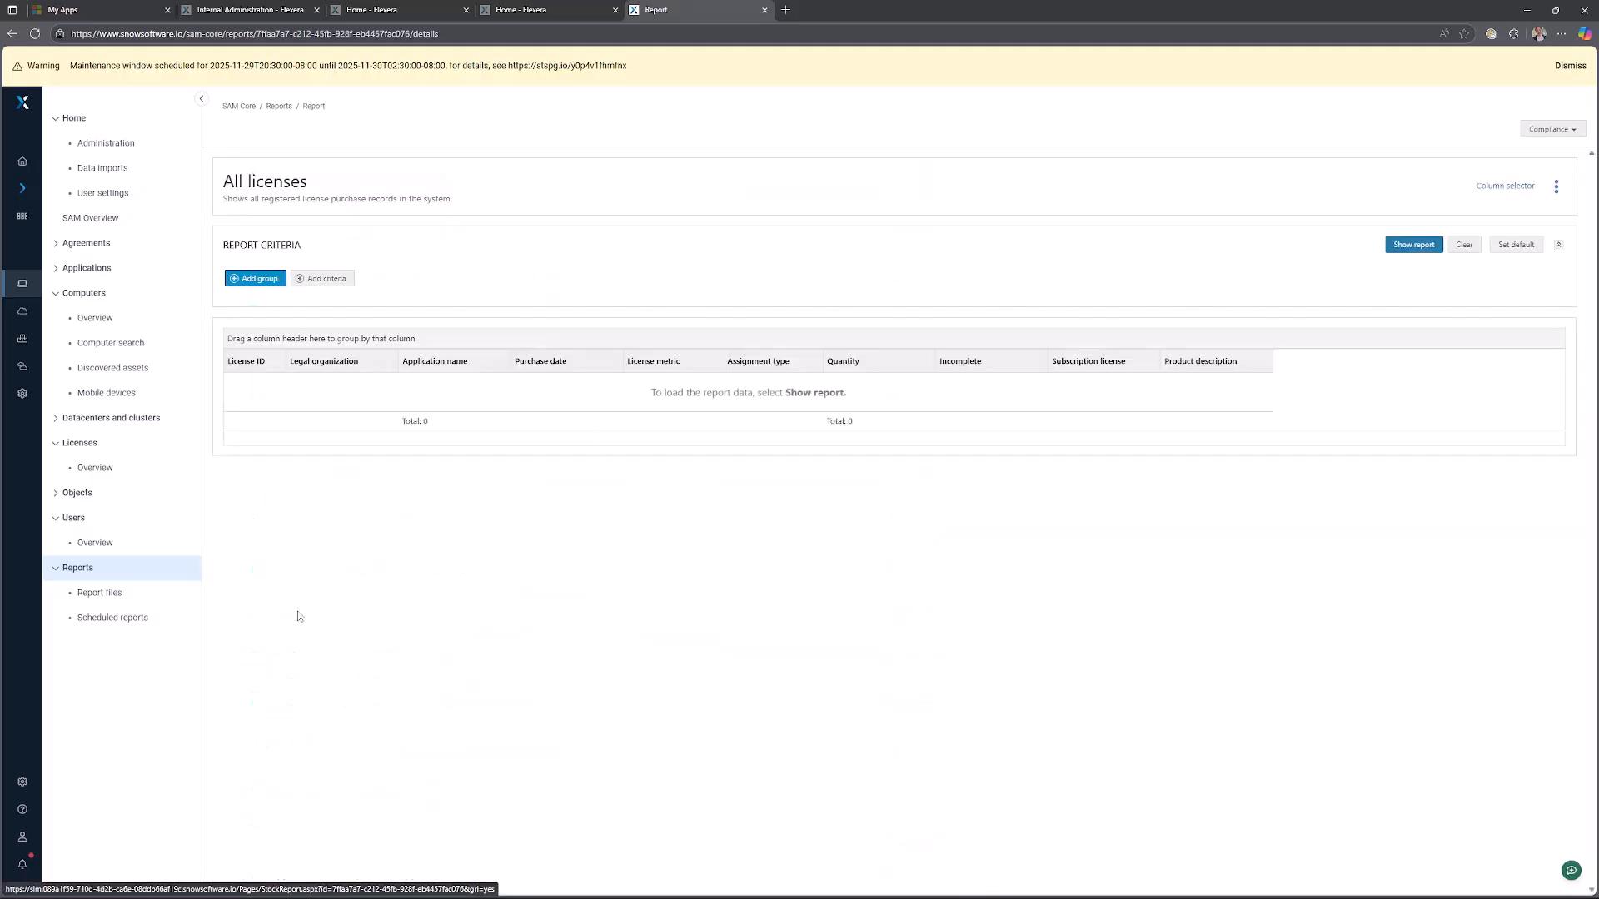
{"action": "left_click", "coordinate": [1416, 249]}
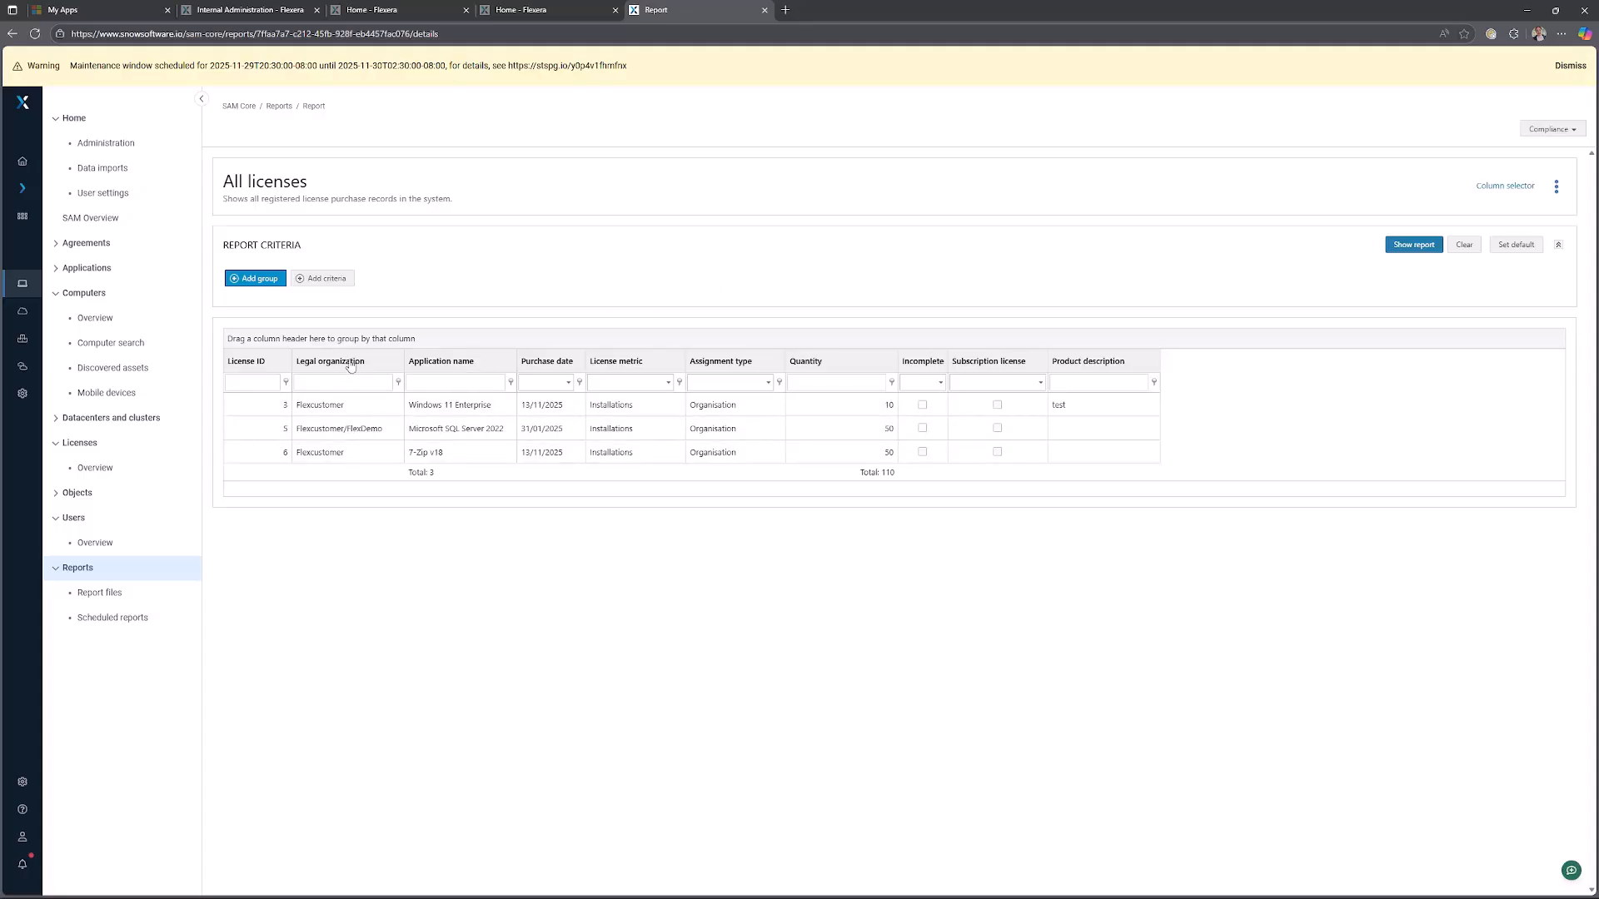
Group the All licenses report by Legal organization and expand and collapse each organization's group.
{"action": "left_click_drag", "start_coordinate": [350, 366], "coordinate": [337, 346]}
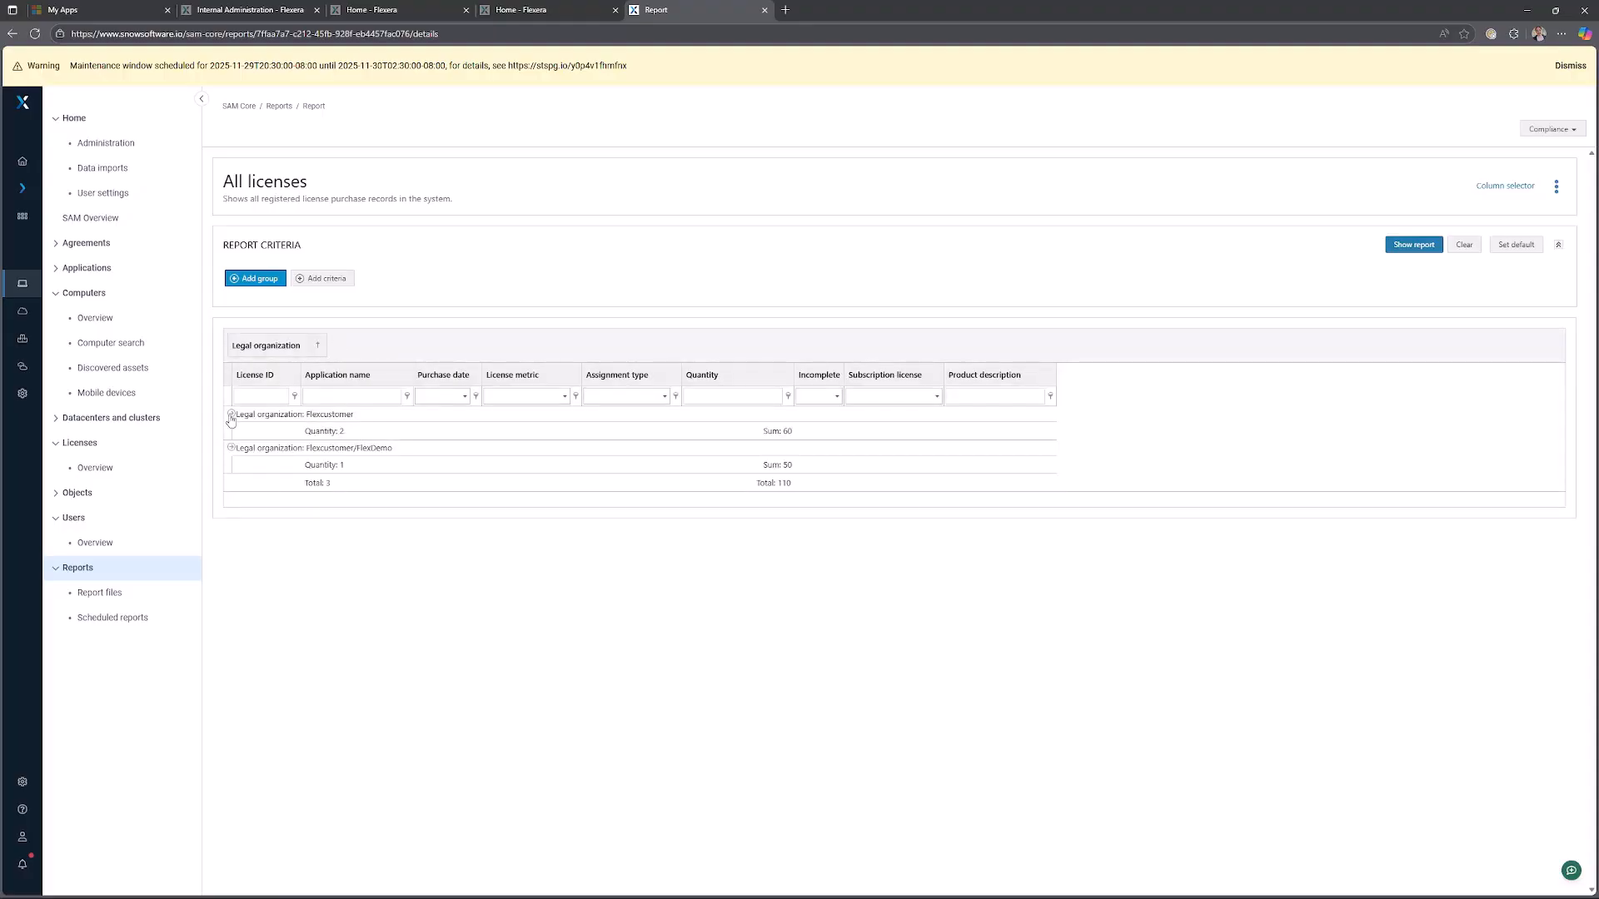
{"action": "left_click", "coordinate": [232, 415]}
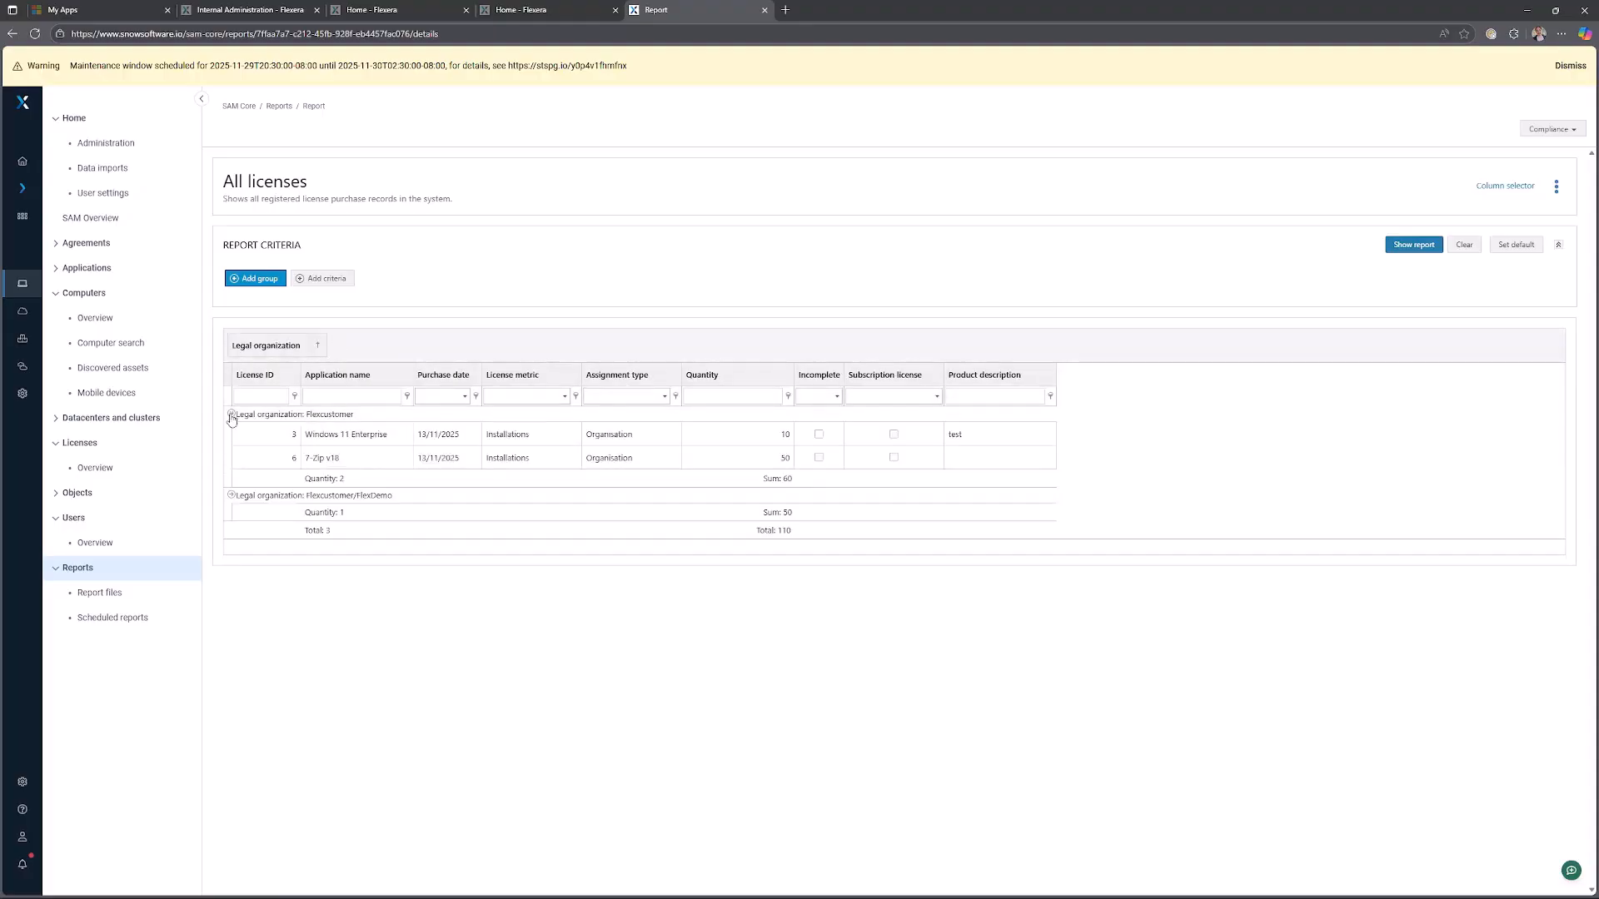
{"action": "left_click", "coordinate": [231, 495]}
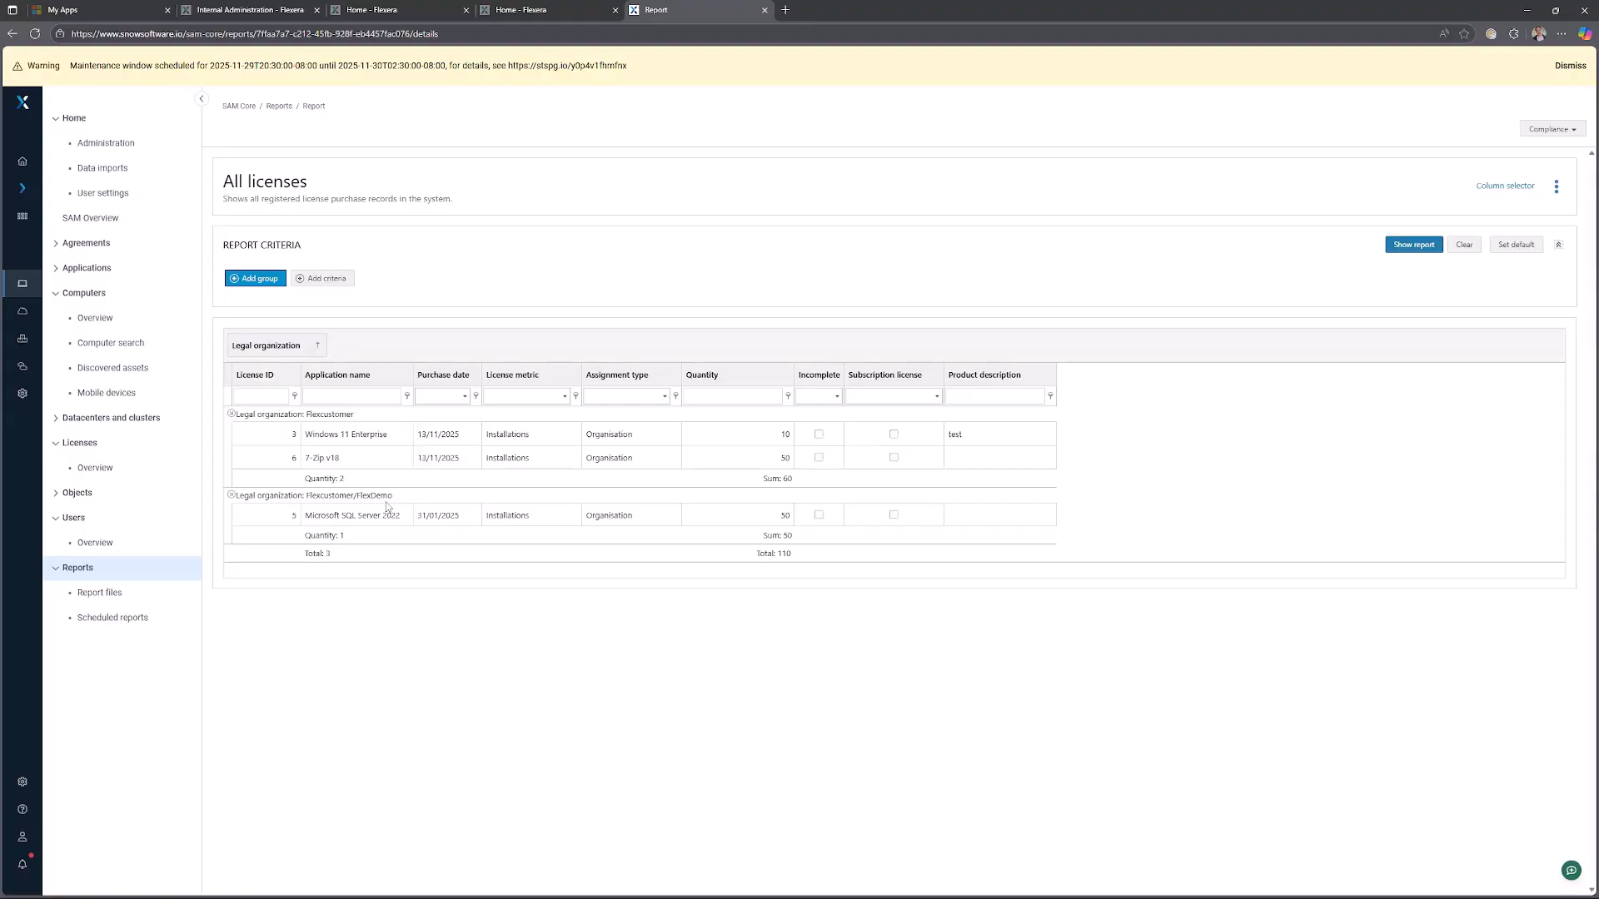
{"action": "left_click", "coordinate": [230, 495]}
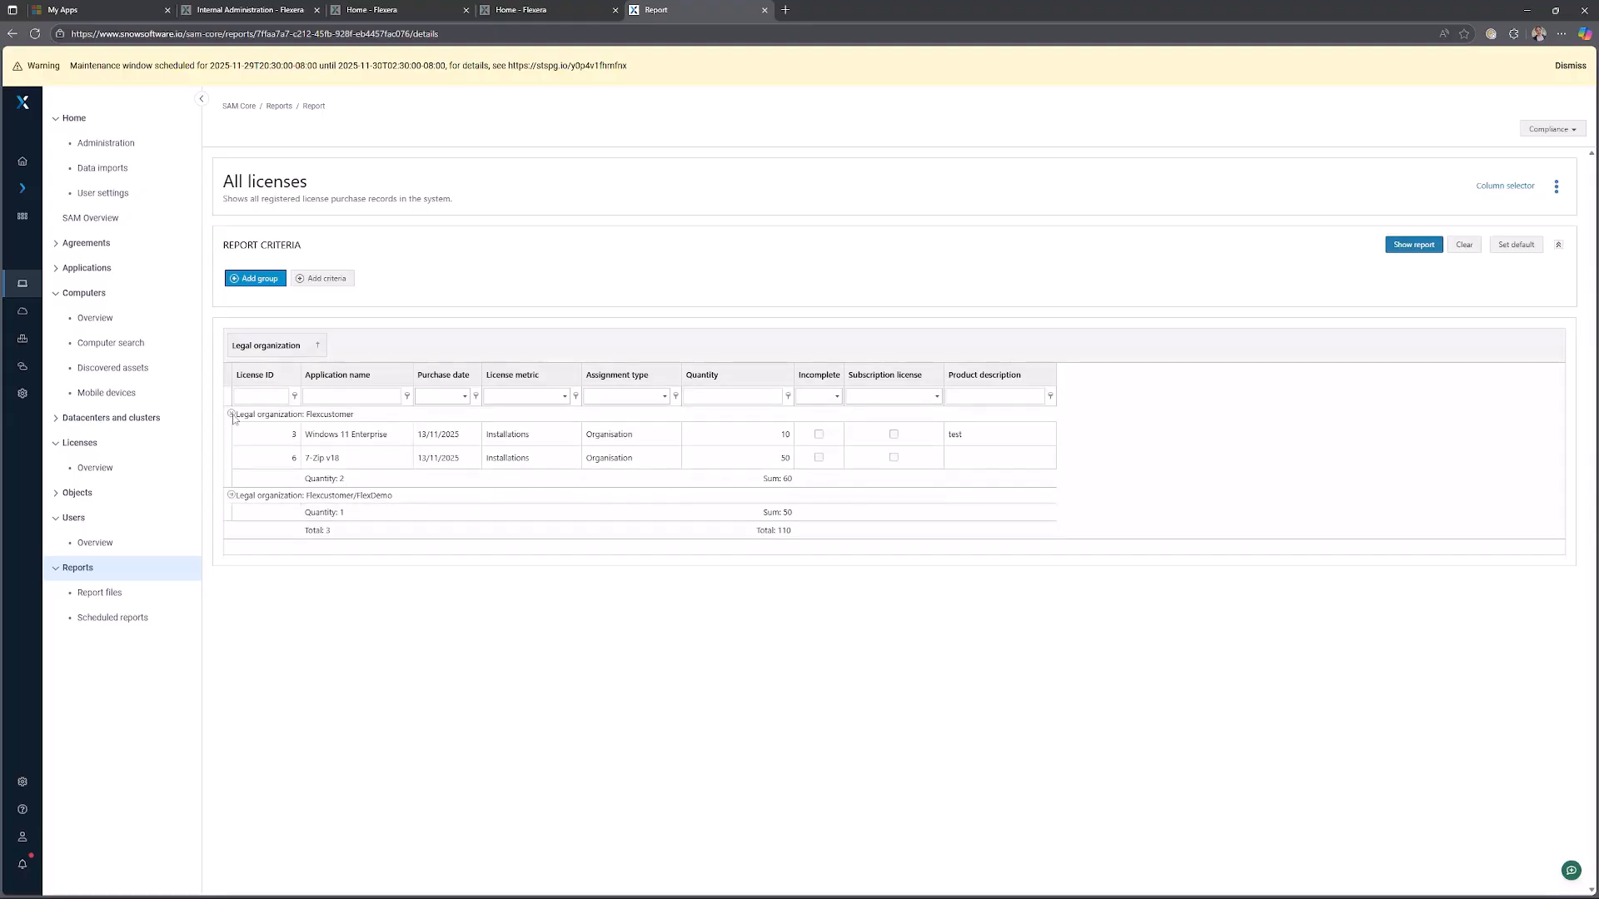
{"action": "left_click", "coordinate": [232, 414]}
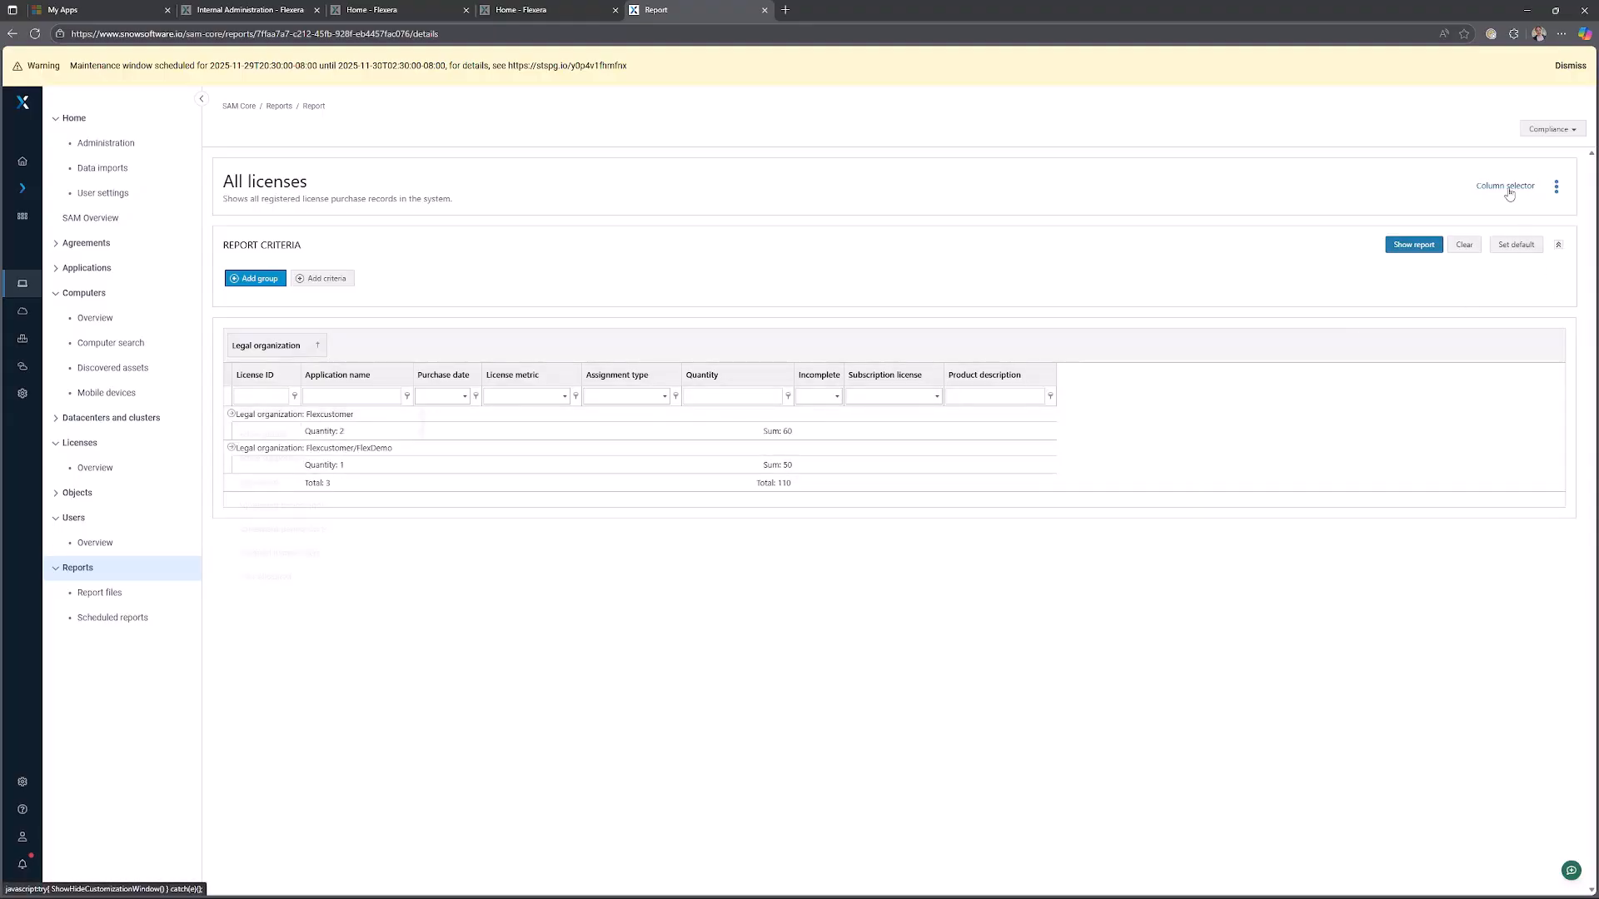
Browse the list of available columns in the column selector and close it without adding any.
{"action": "scroll", "coordinate": [330, 497], "scroll_direction": "down", "scroll_amount": 2}
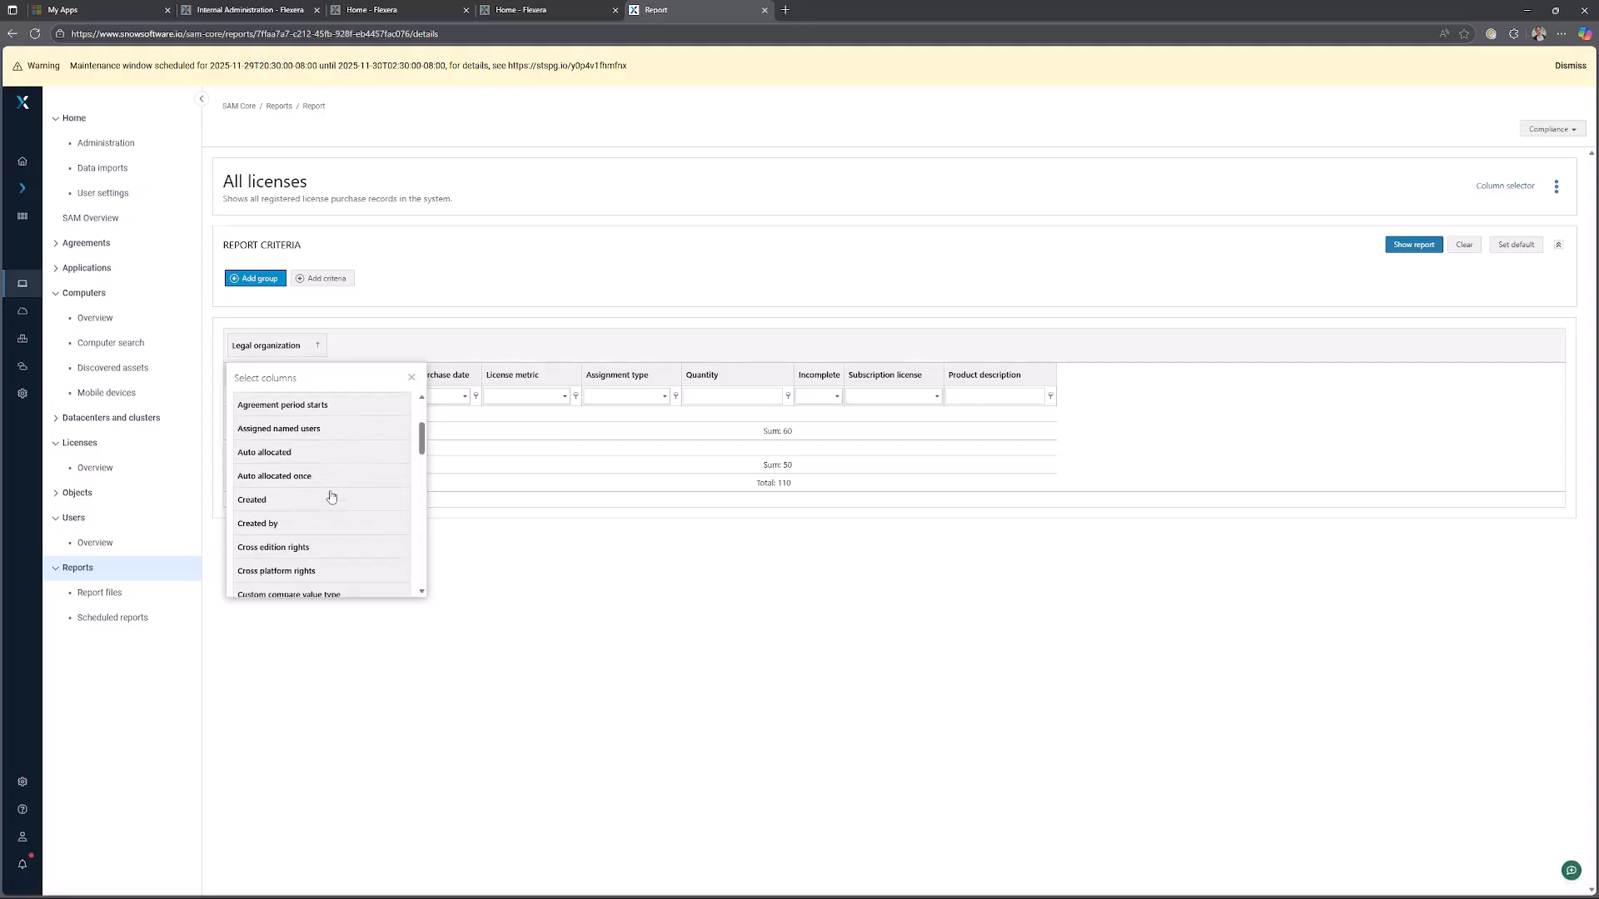
{"action": "scroll", "coordinate": [331, 497], "scroll_direction": "down", "scroll_amount": 6}
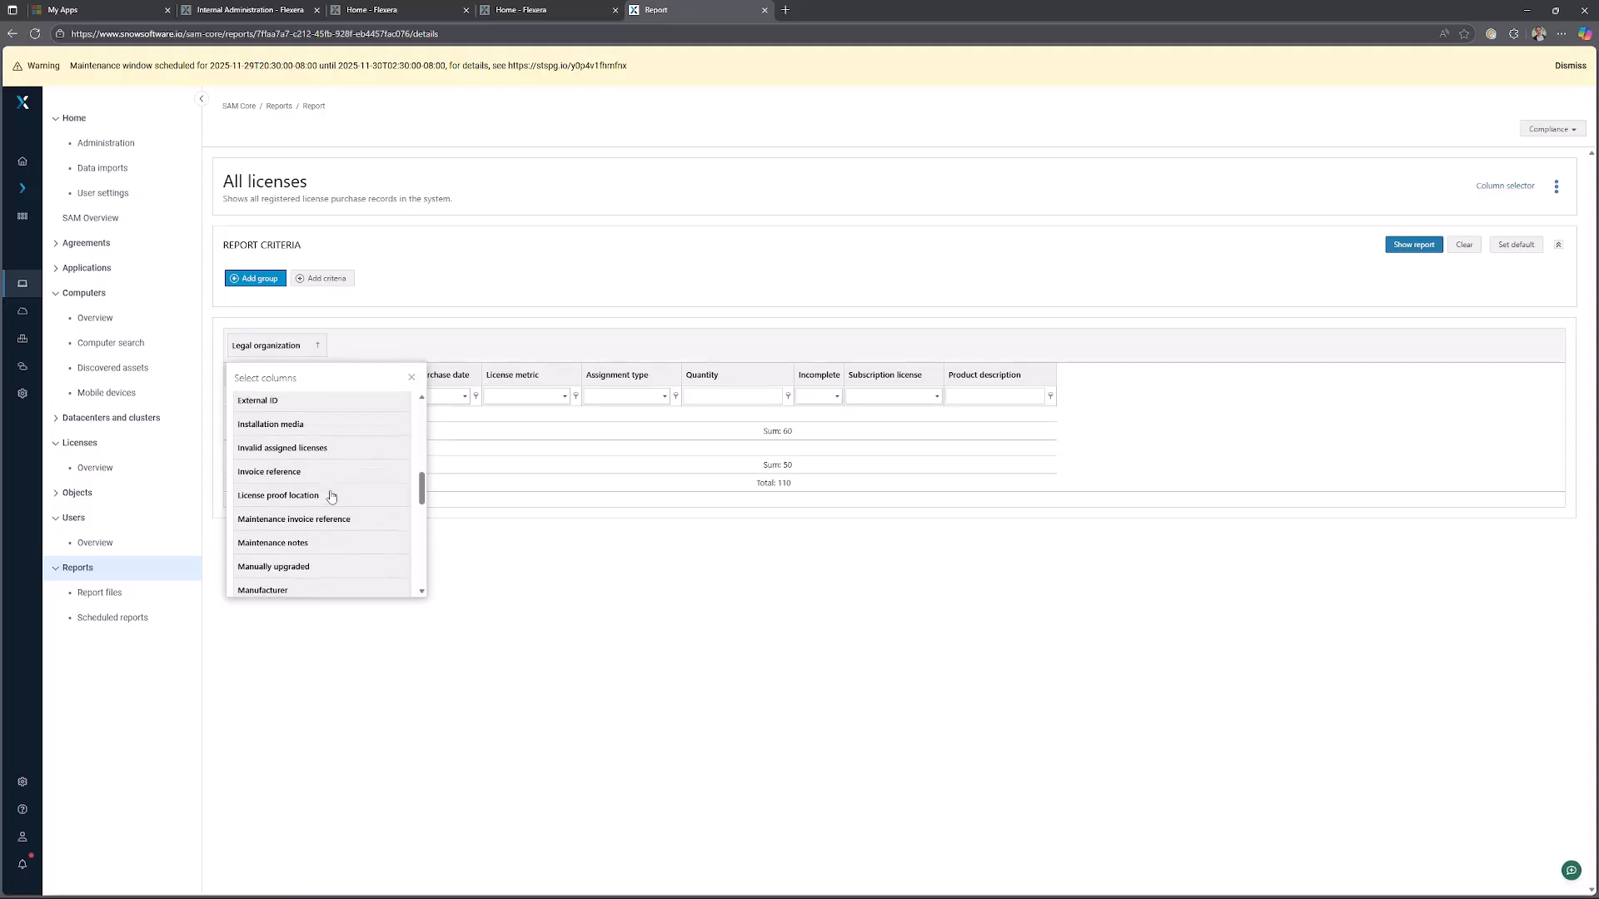
{"action": "scroll", "coordinate": [331, 497], "scroll_direction": "down", "scroll_amount": 3}
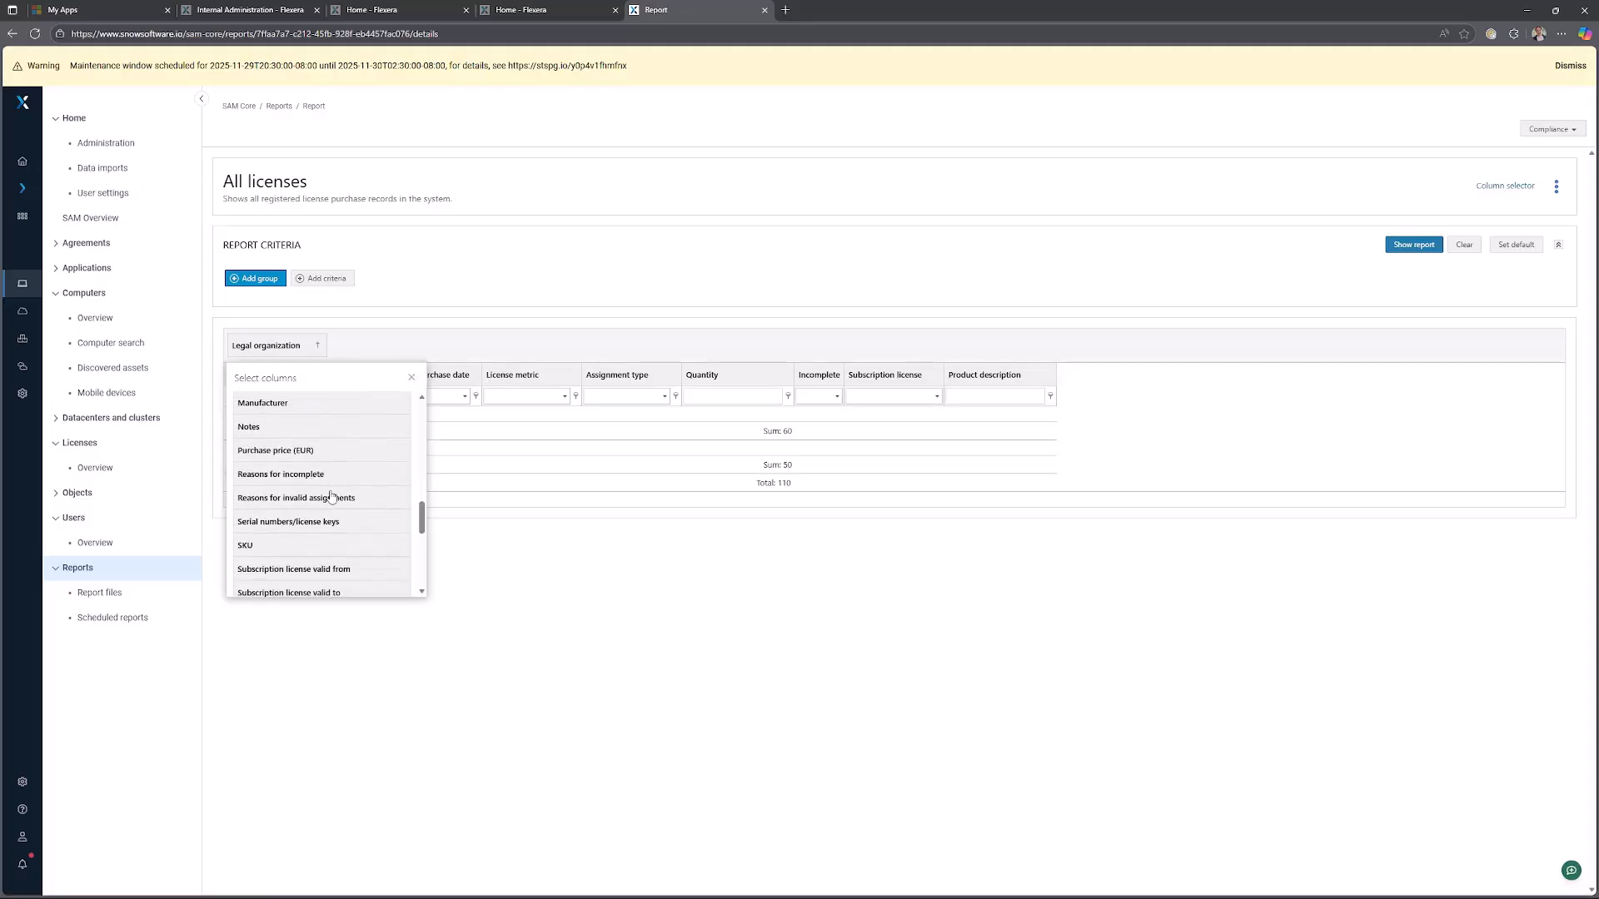
{"action": "scroll", "coordinate": [332, 497], "scroll_direction": "down", "scroll_amount": 4}
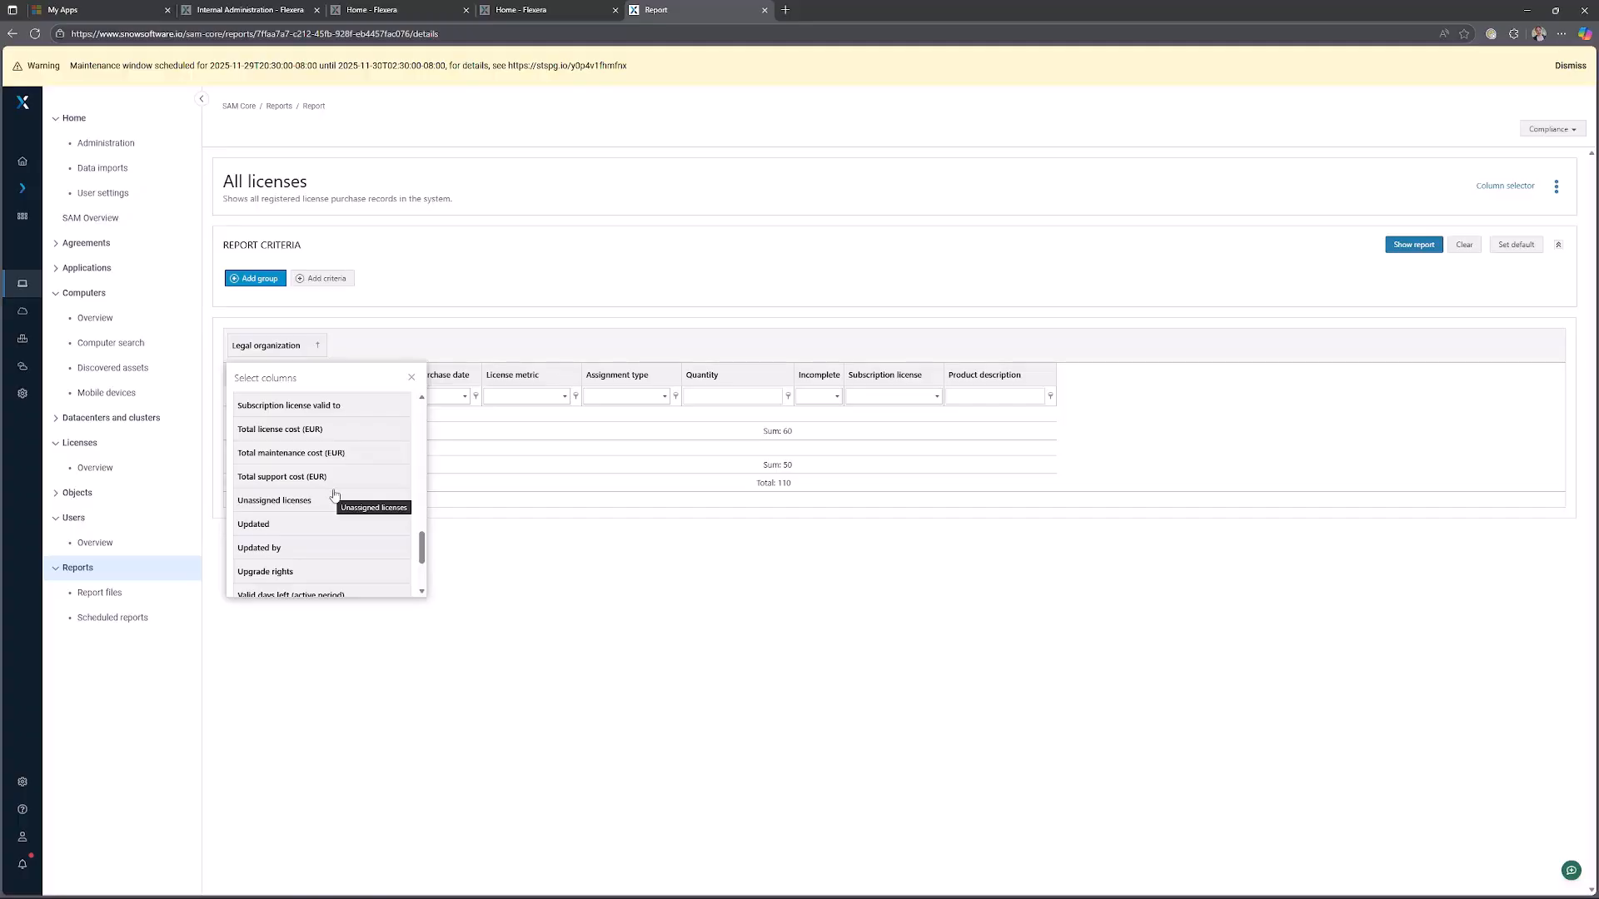
{"action": "scroll", "coordinate": [334, 497], "scroll_direction": "down", "scroll_amount": 3}
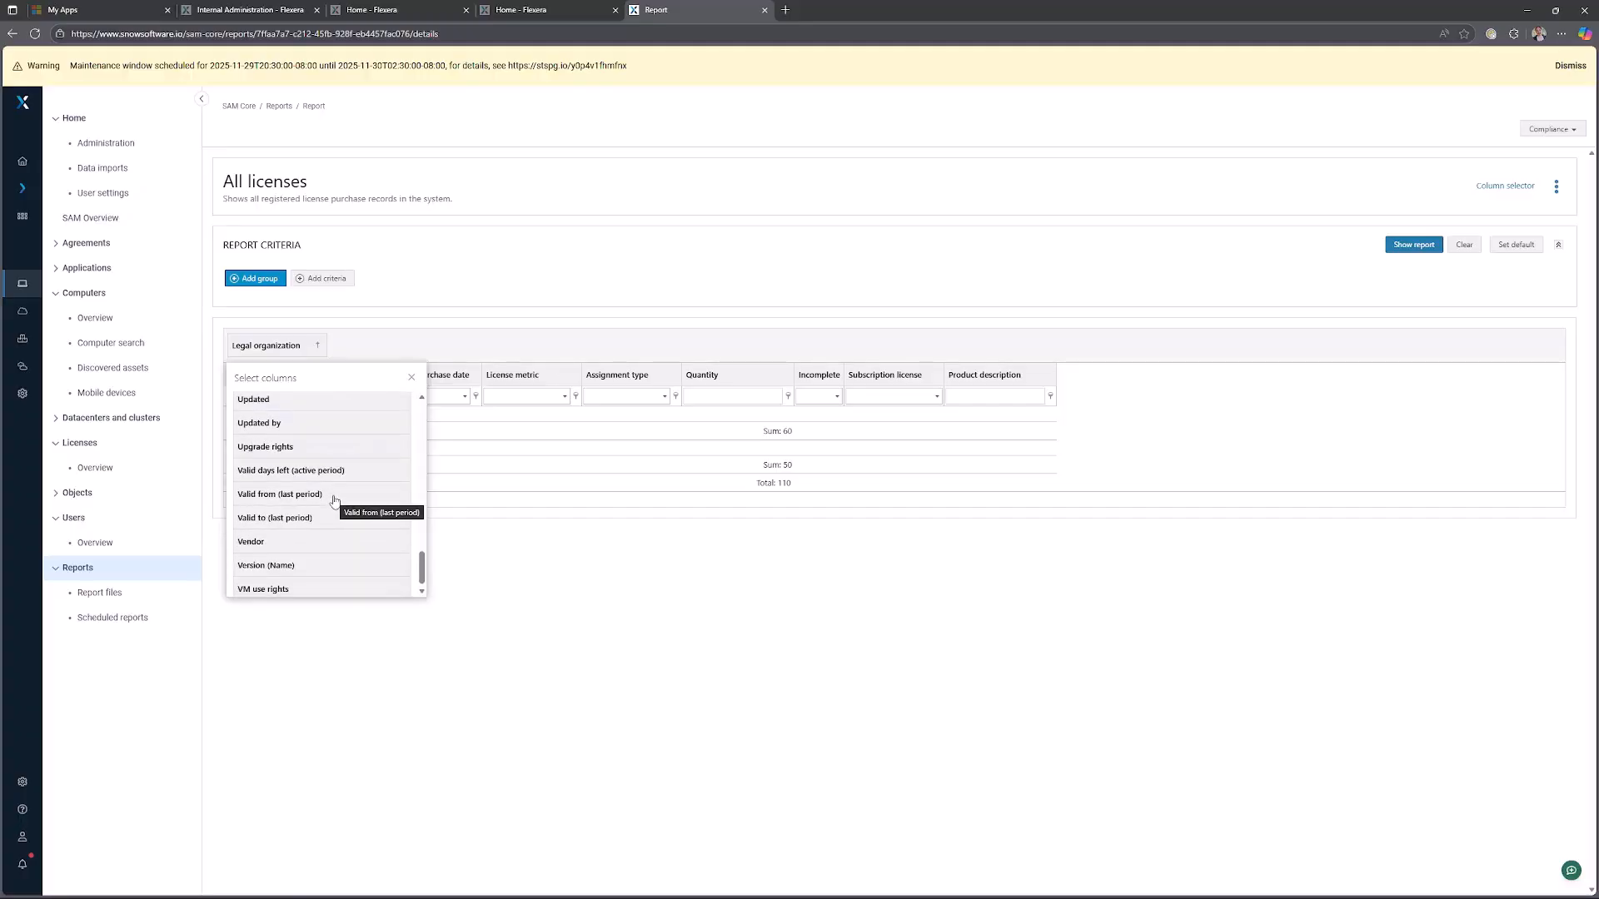
{"action": "scroll", "coordinate": [334, 498], "scroll_direction": "up", "scroll_amount": 1}
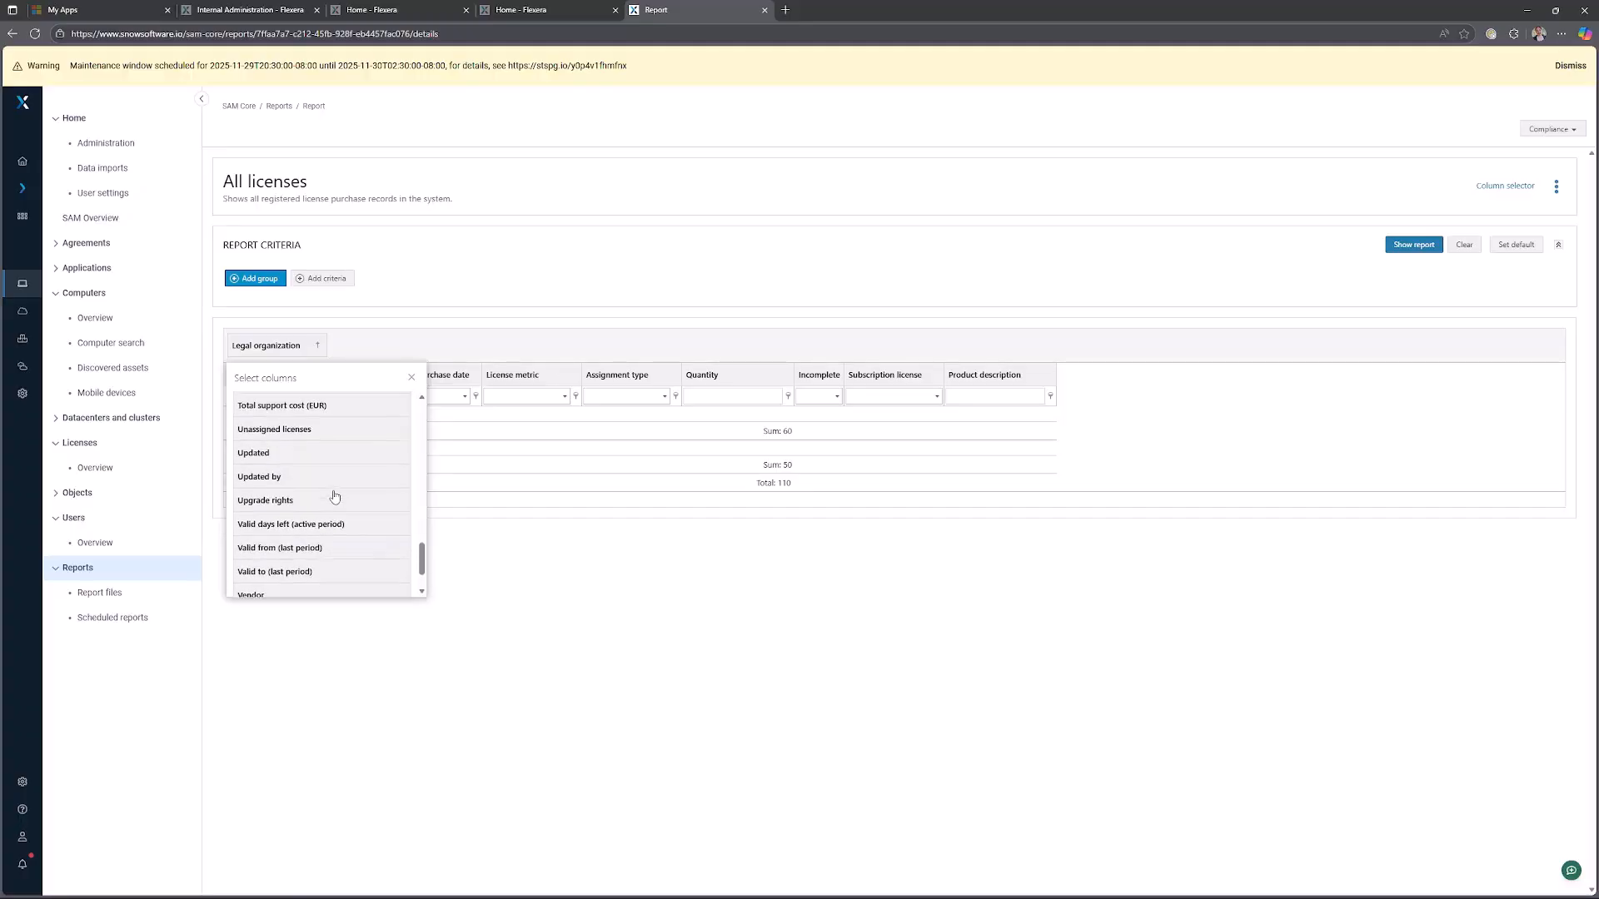
{"action": "scroll", "coordinate": [334, 496], "scroll_direction": "up", "scroll_amount": 7}
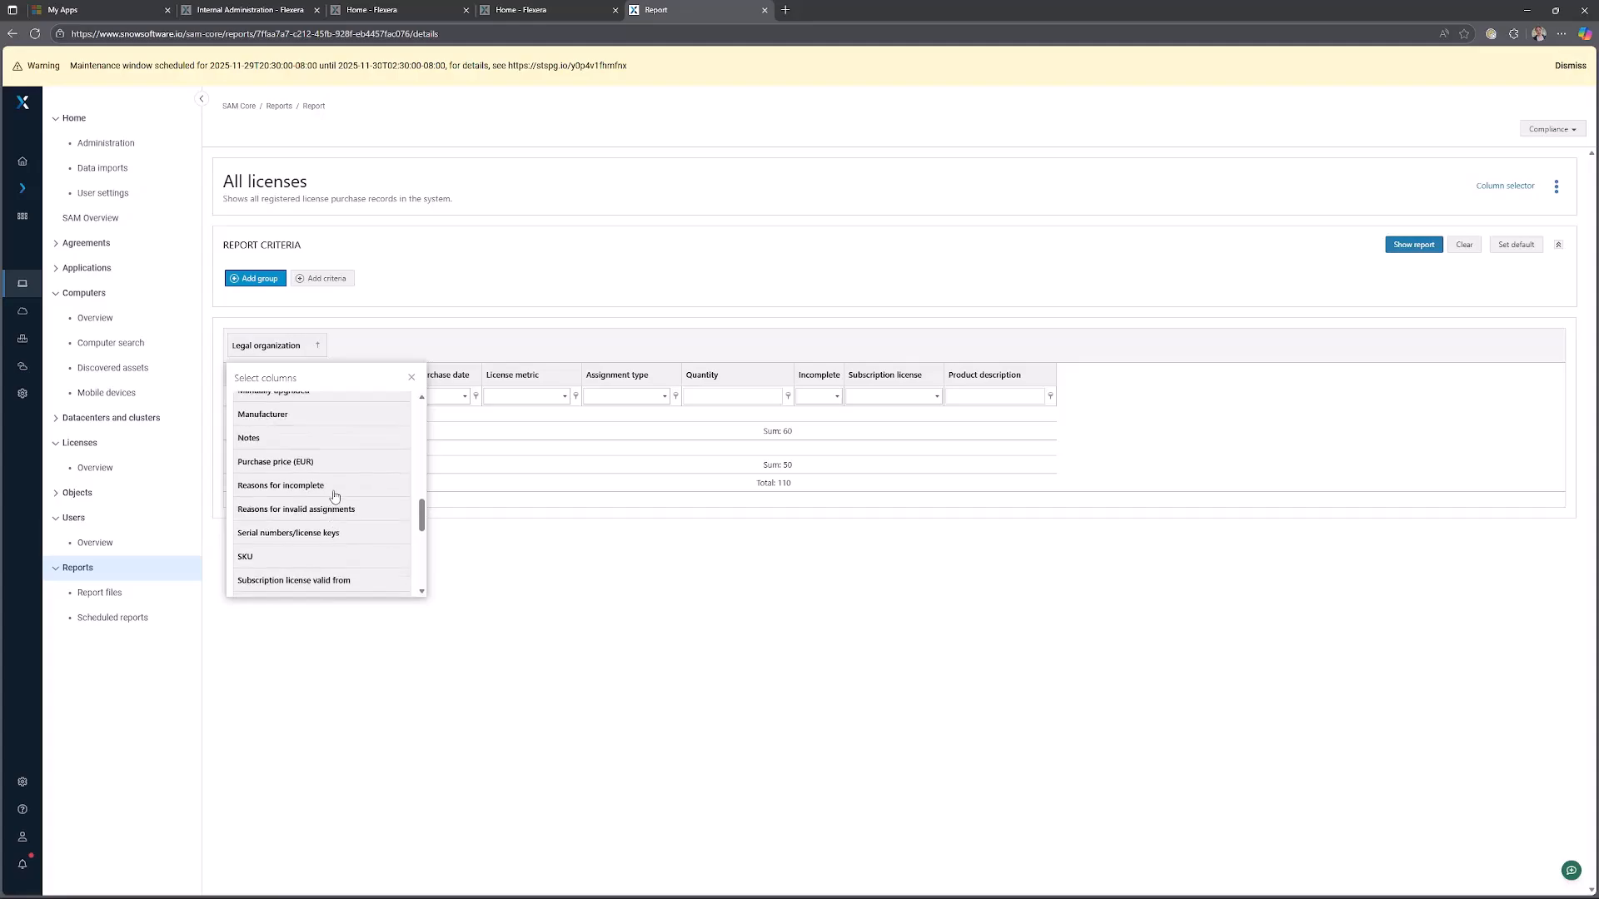
{"action": "scroll", "coordinate": [334, 496], "scroll_direction": "up", "scroll_amount": 10}
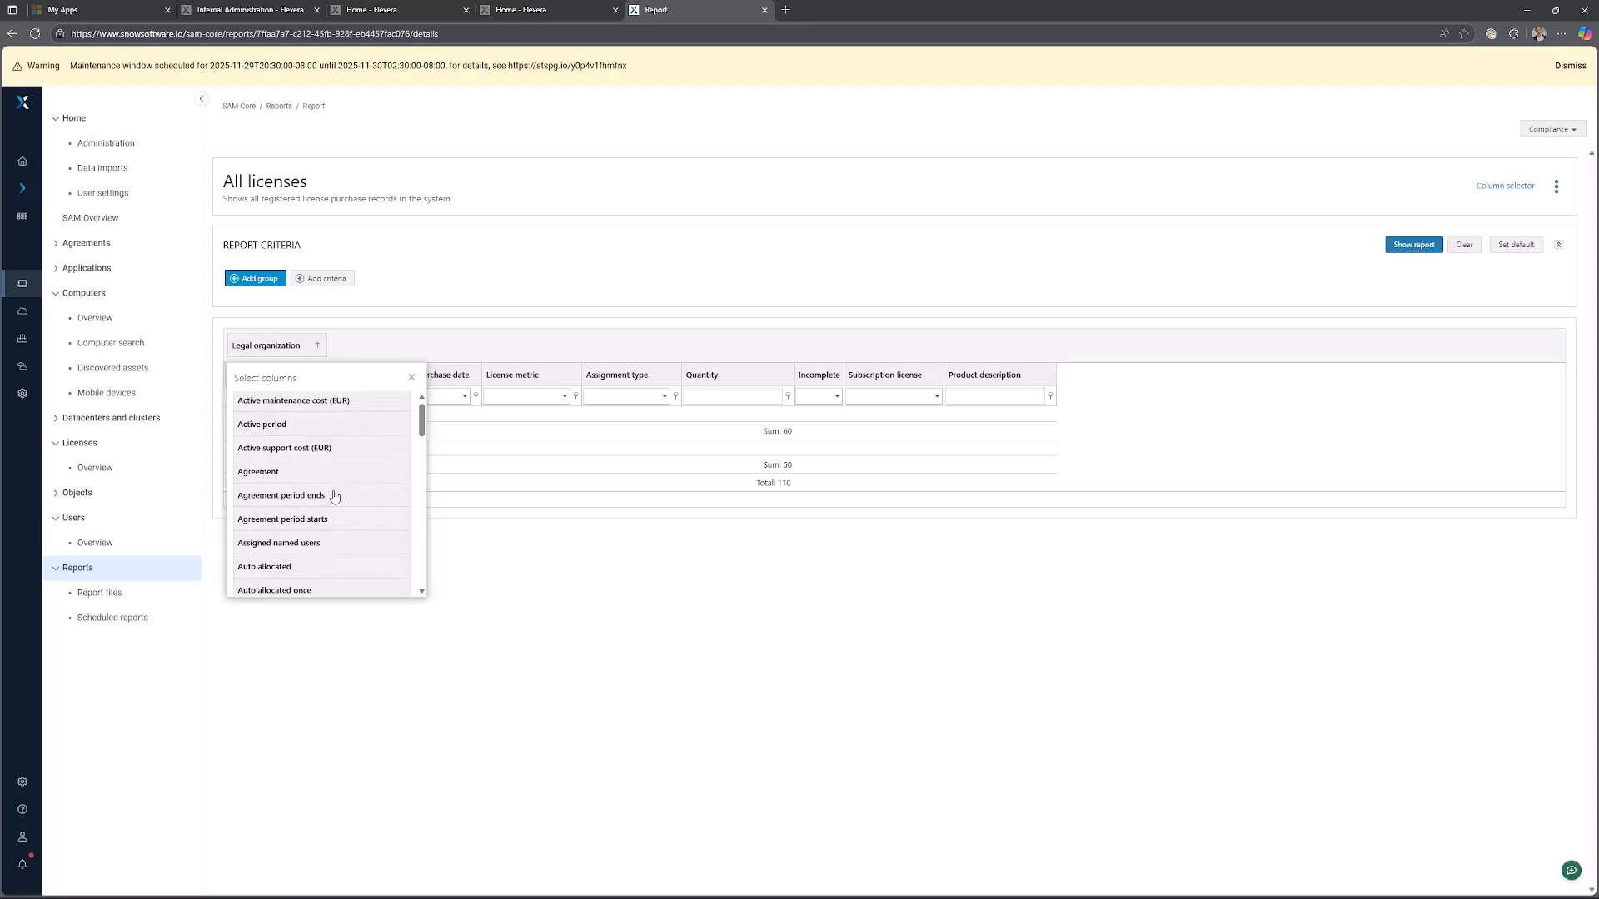
{"action": "left_click", "coordinate": [411, 377]}
Expand both legal organization groups, then open the Licenses overview.
{"action": "left_click", "coordinate": [231, 414]}
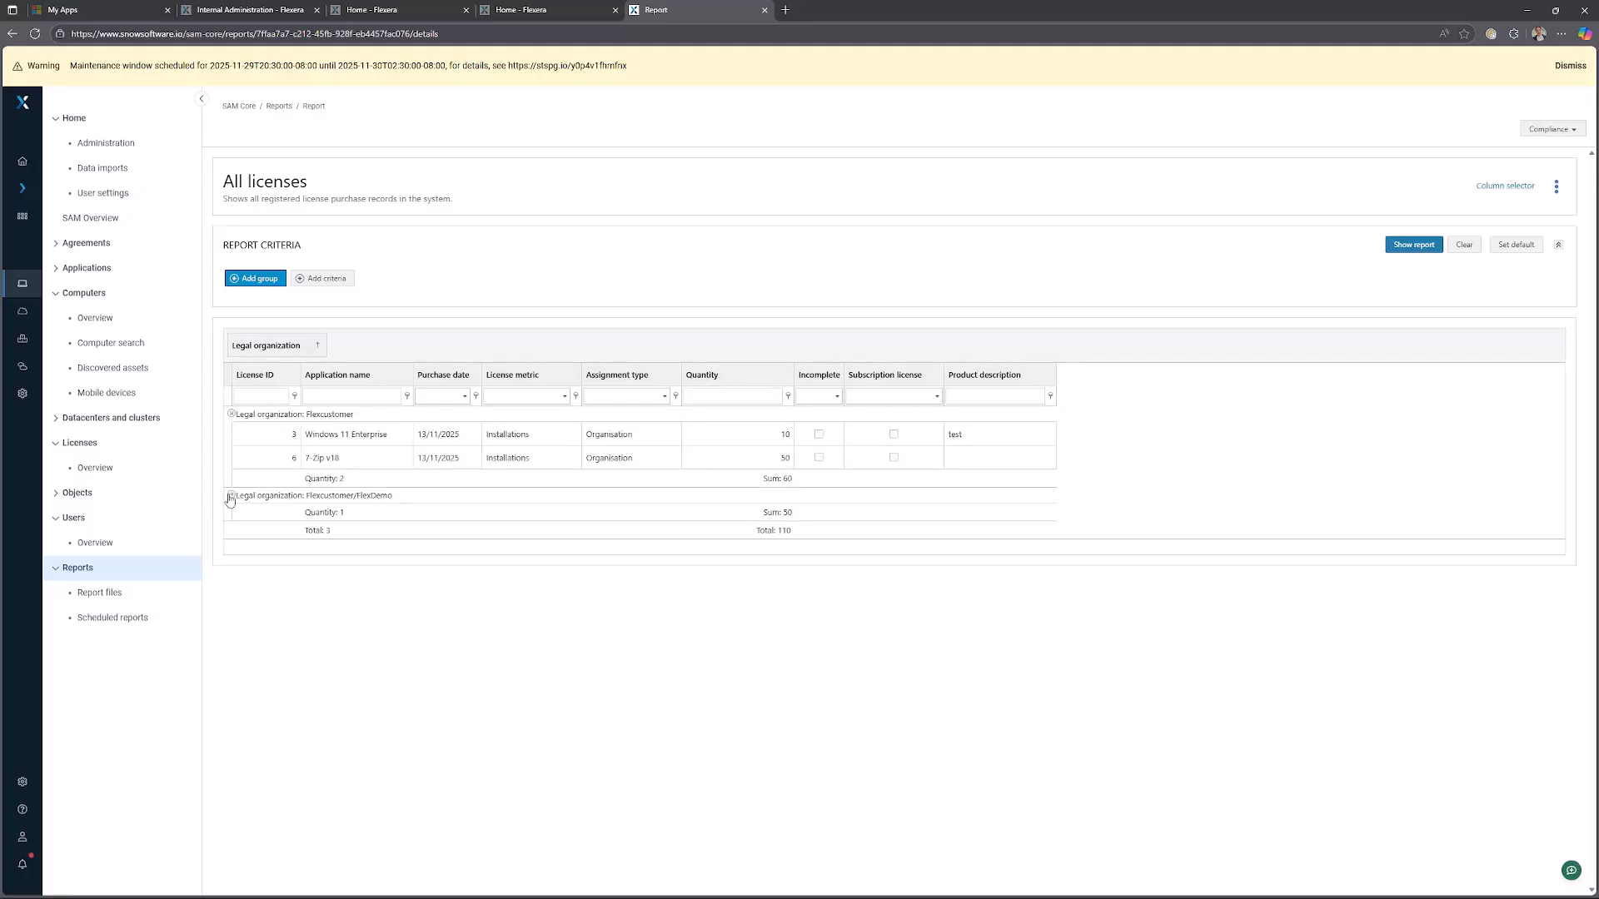
{"action": "left_click", "coordinate": [230, 497]}
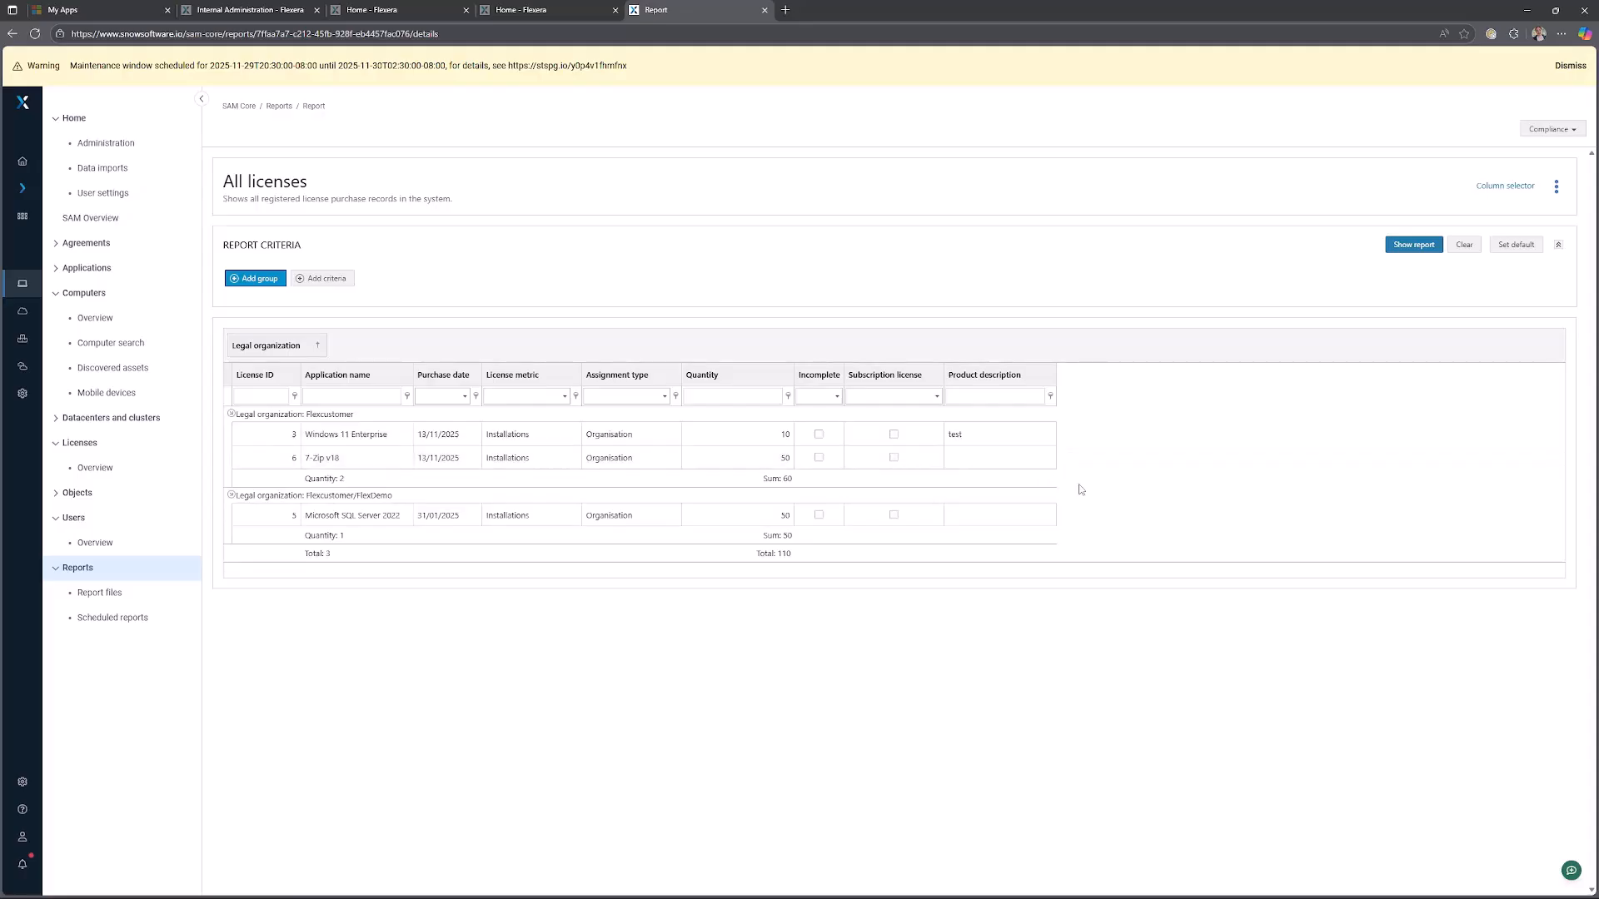
{"action": "left_click", "coordinate": [95, 467]}
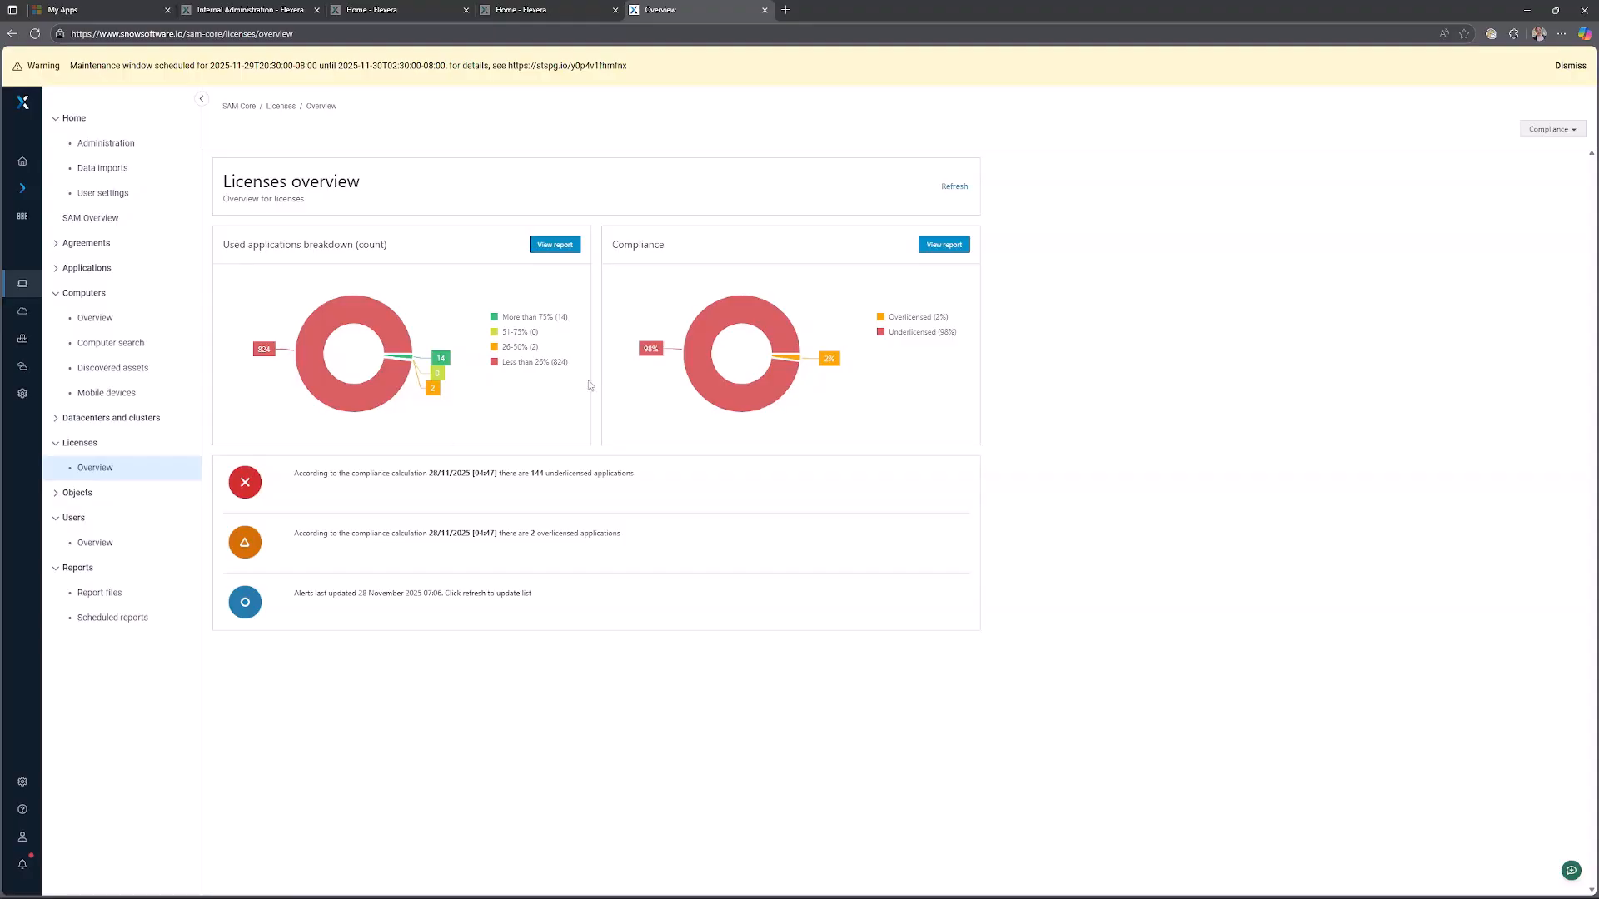
Return to the reports, clear the search, expand Standard reports and run the All licenses report.
{"action": "left_click", "coordinate": [133, 575]}
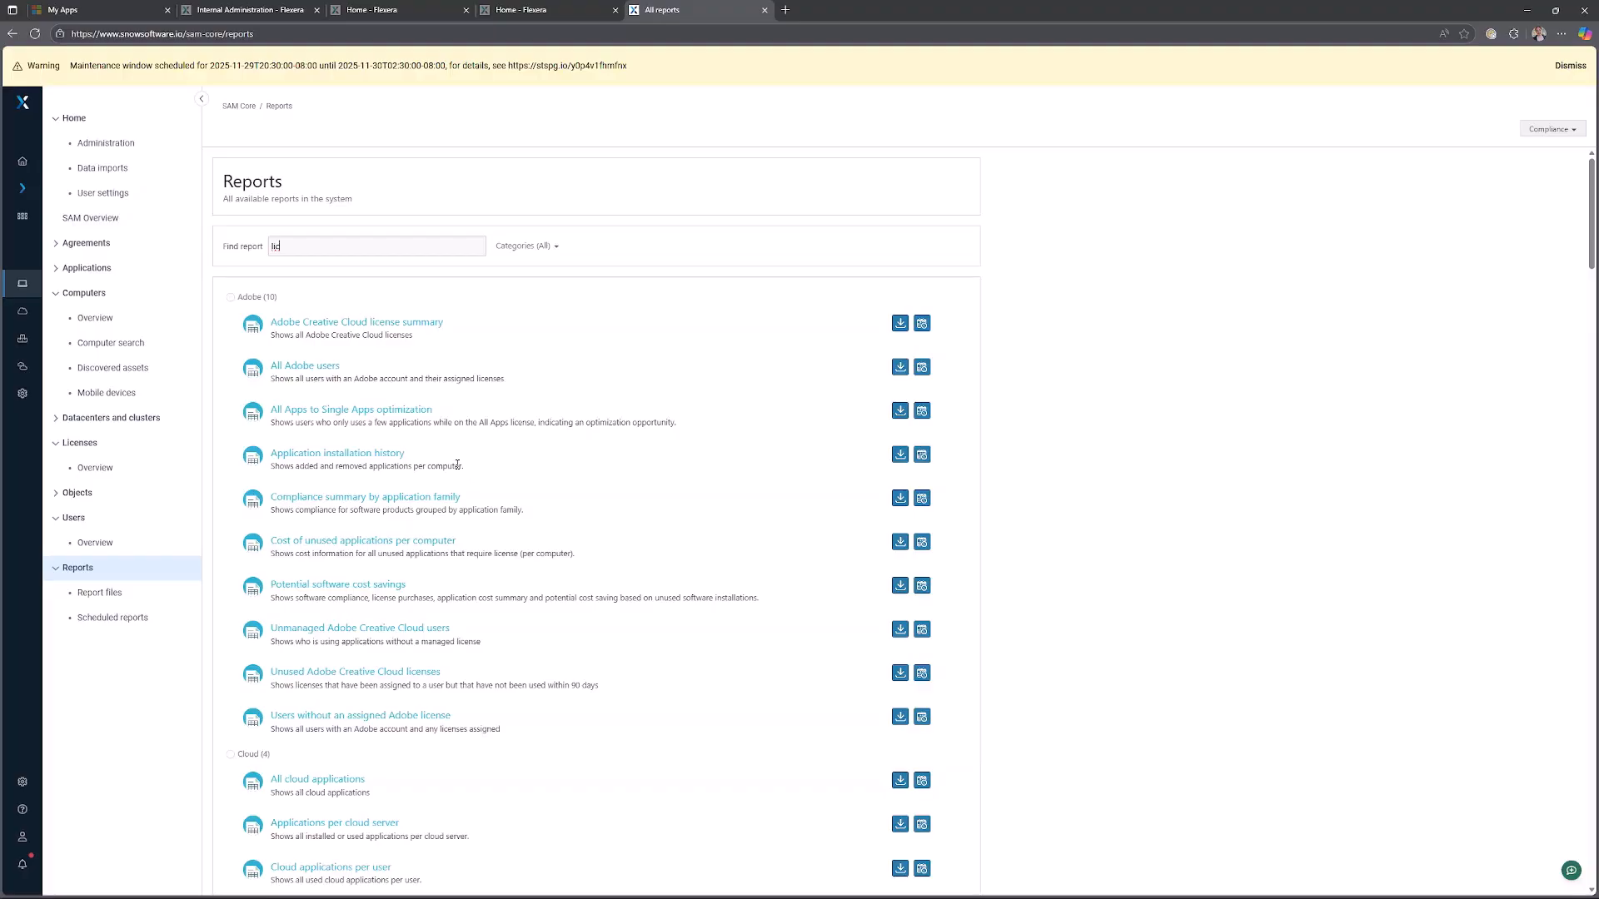
{"action": "left_click", "coordinate": [250, 244]}
{"action": "key", "text": "BackSpace"}
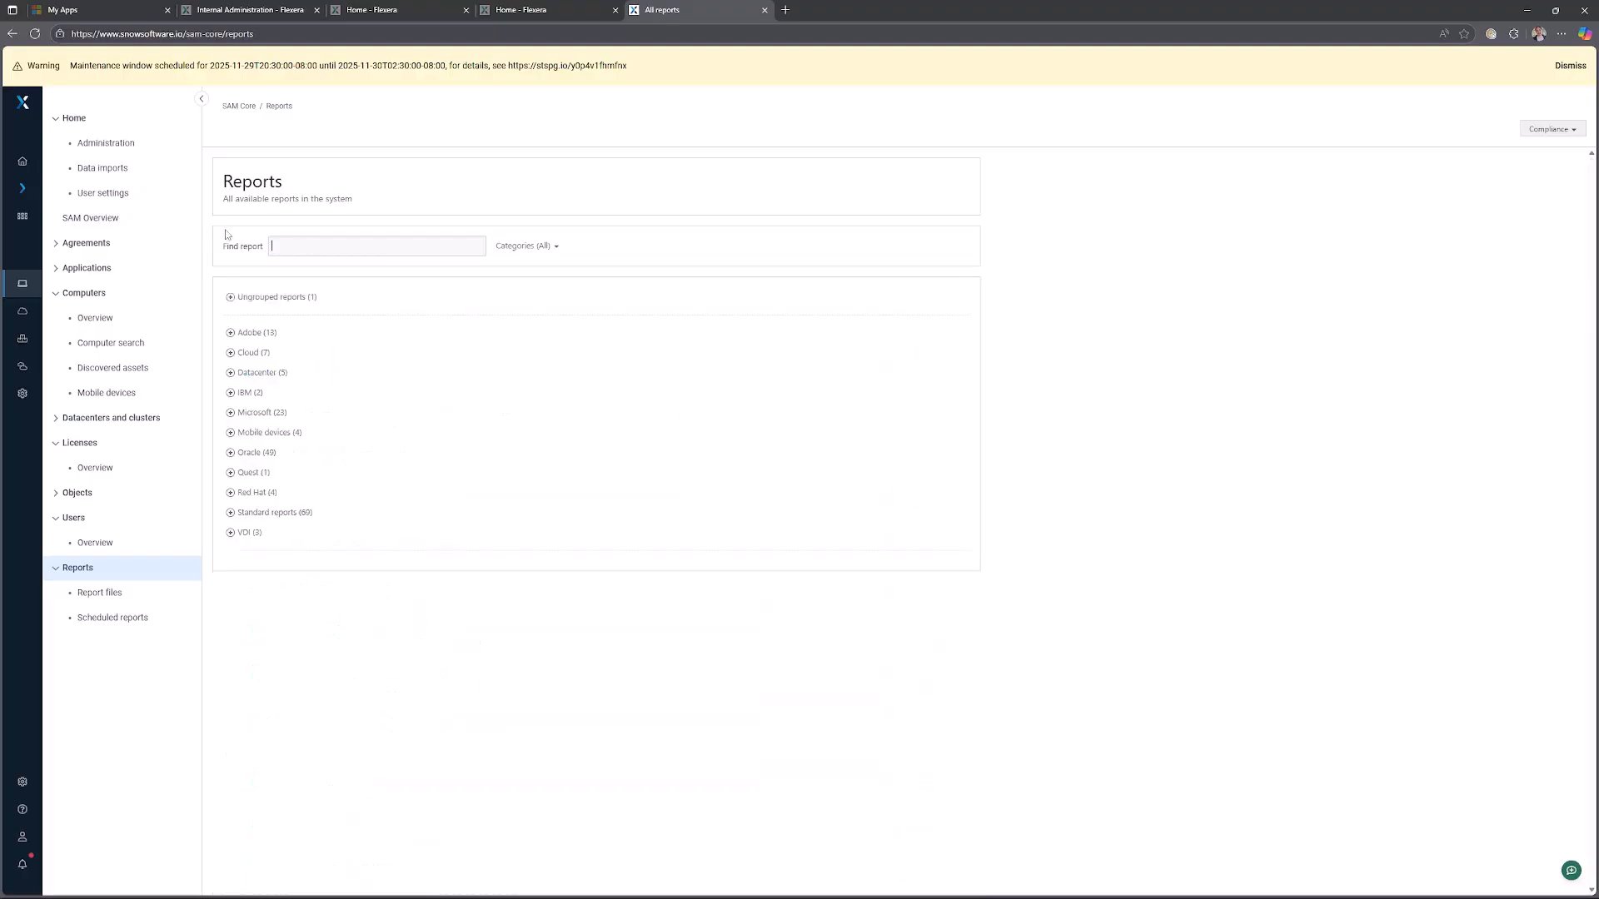
{"action": "left_click", "coordinate": [239, 512]}
{"action": "scroll", "coordinate": [428, 512], "scroll_direction": "down", "scroll_amount": 1}
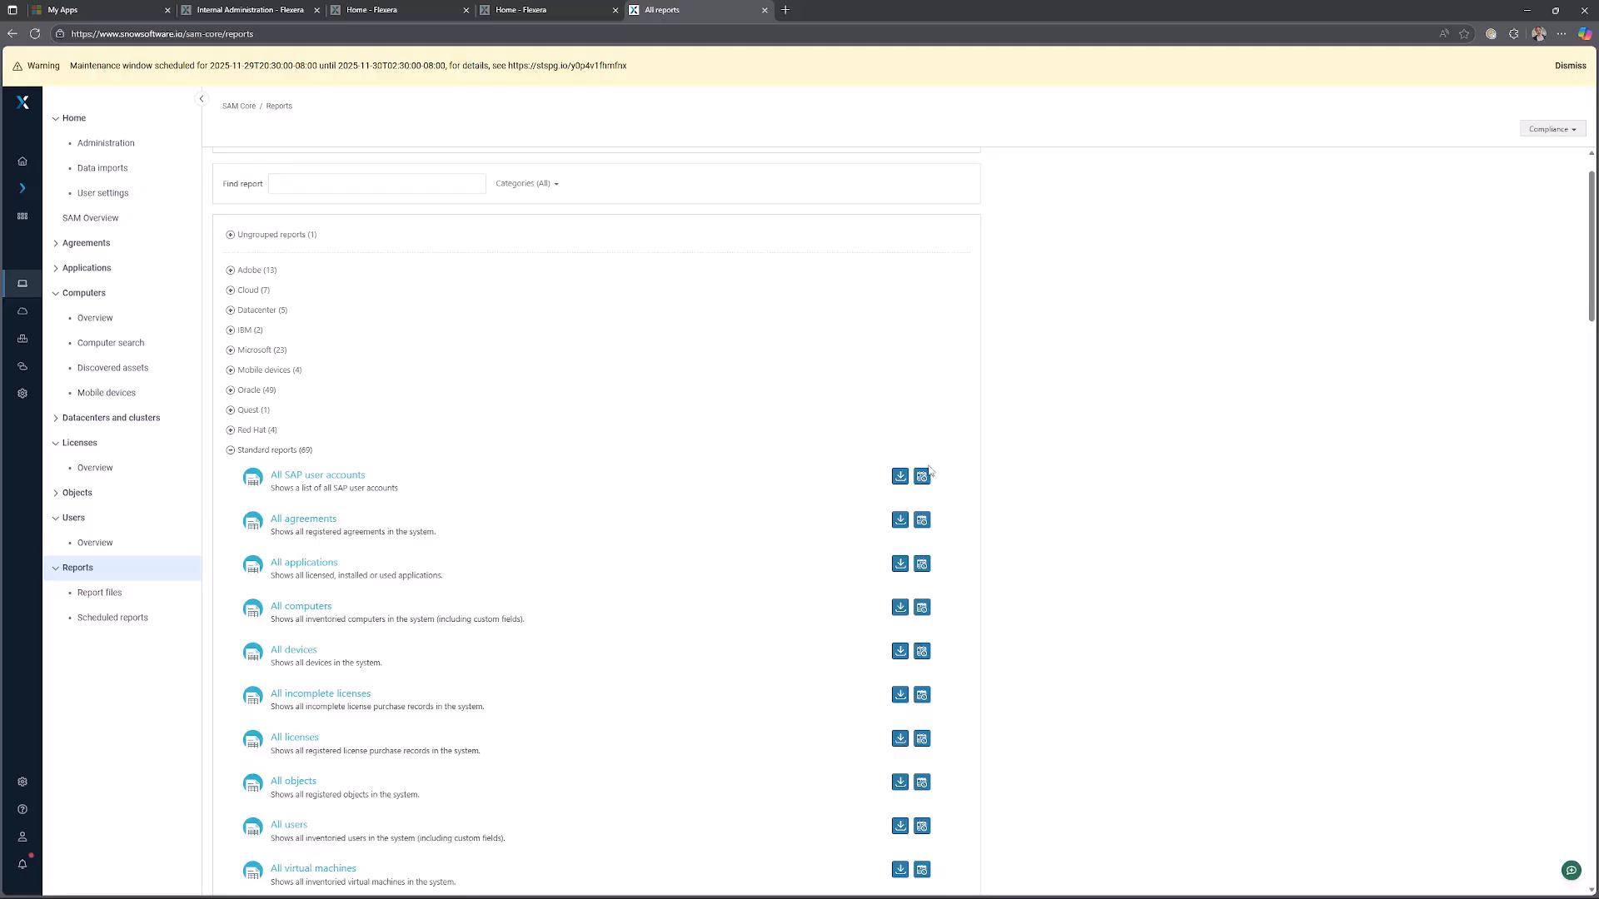
{"action": "left_click", "coordinate": [304, 739]}
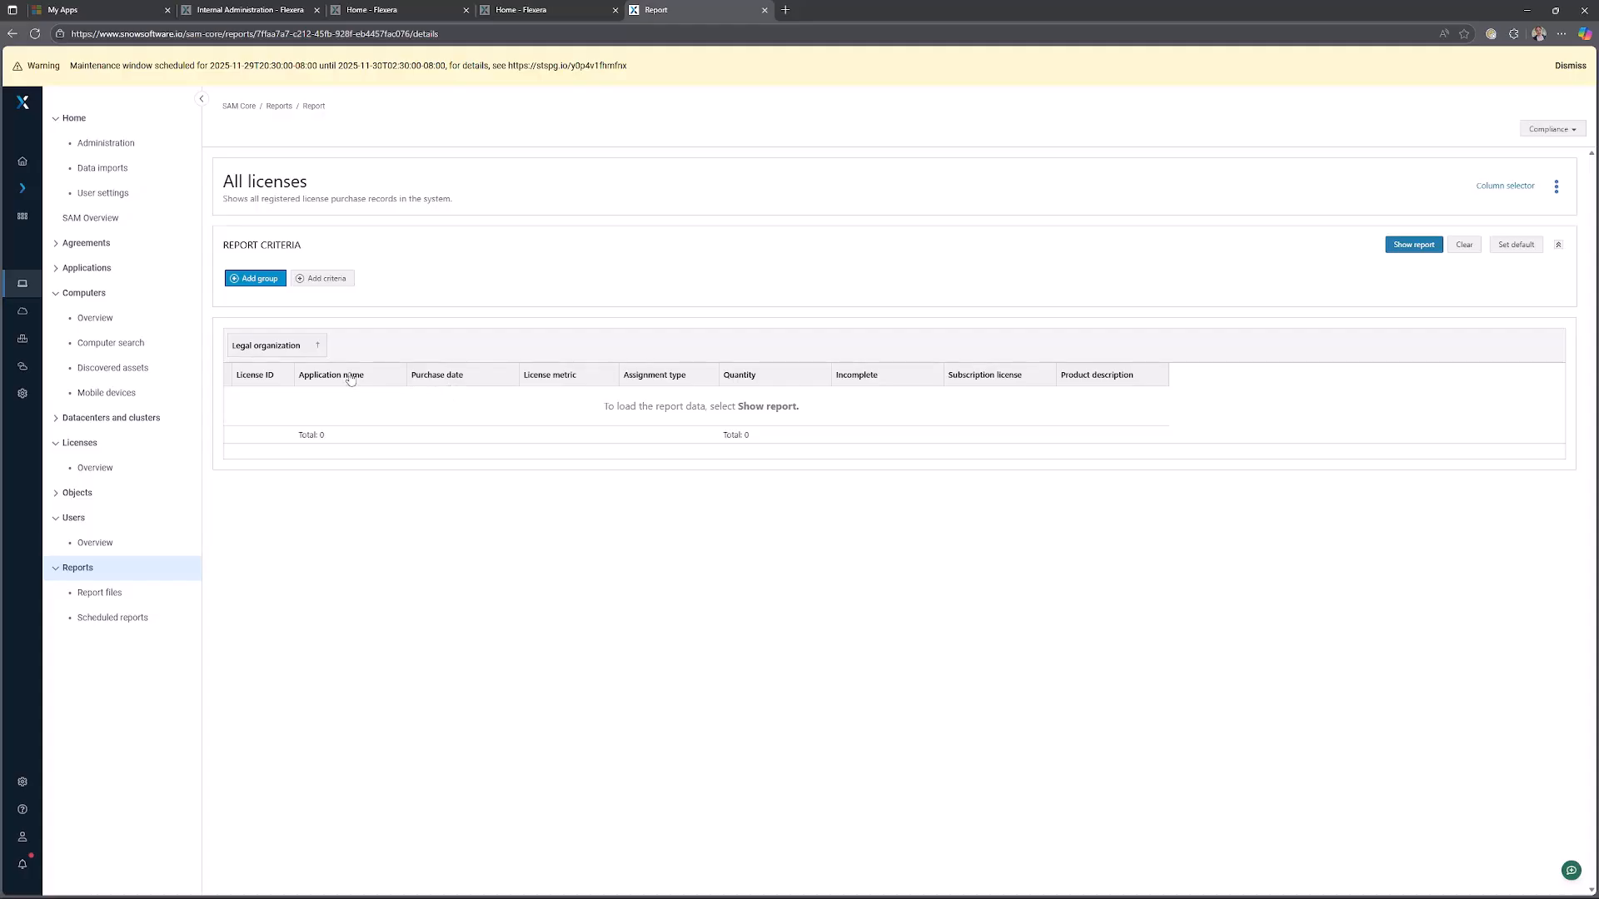
{"action": "left_click", "coordinate": [1420, 246]}
Add an Organization equal to Flexcustomer/FlexDemo criterion and show the filtered report.
{"action": "left_click", "coordinate": [321, 278]}
{"action": "left_click", "coordinate": [383, 273]}
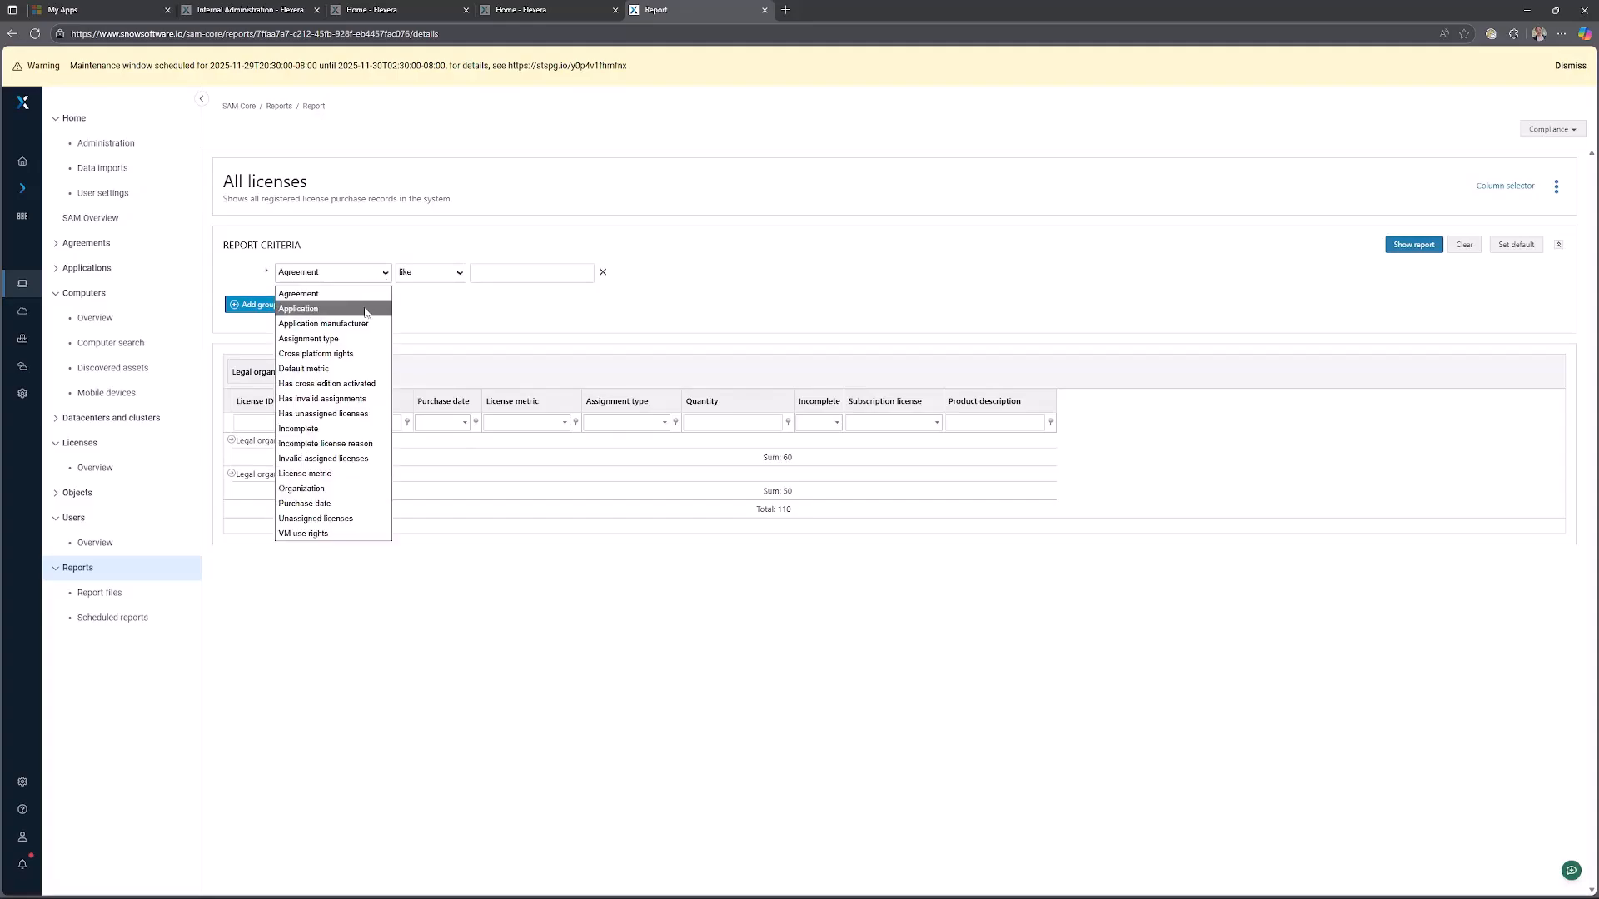
{"action": "left_click", "coordinate": [334, 492]}
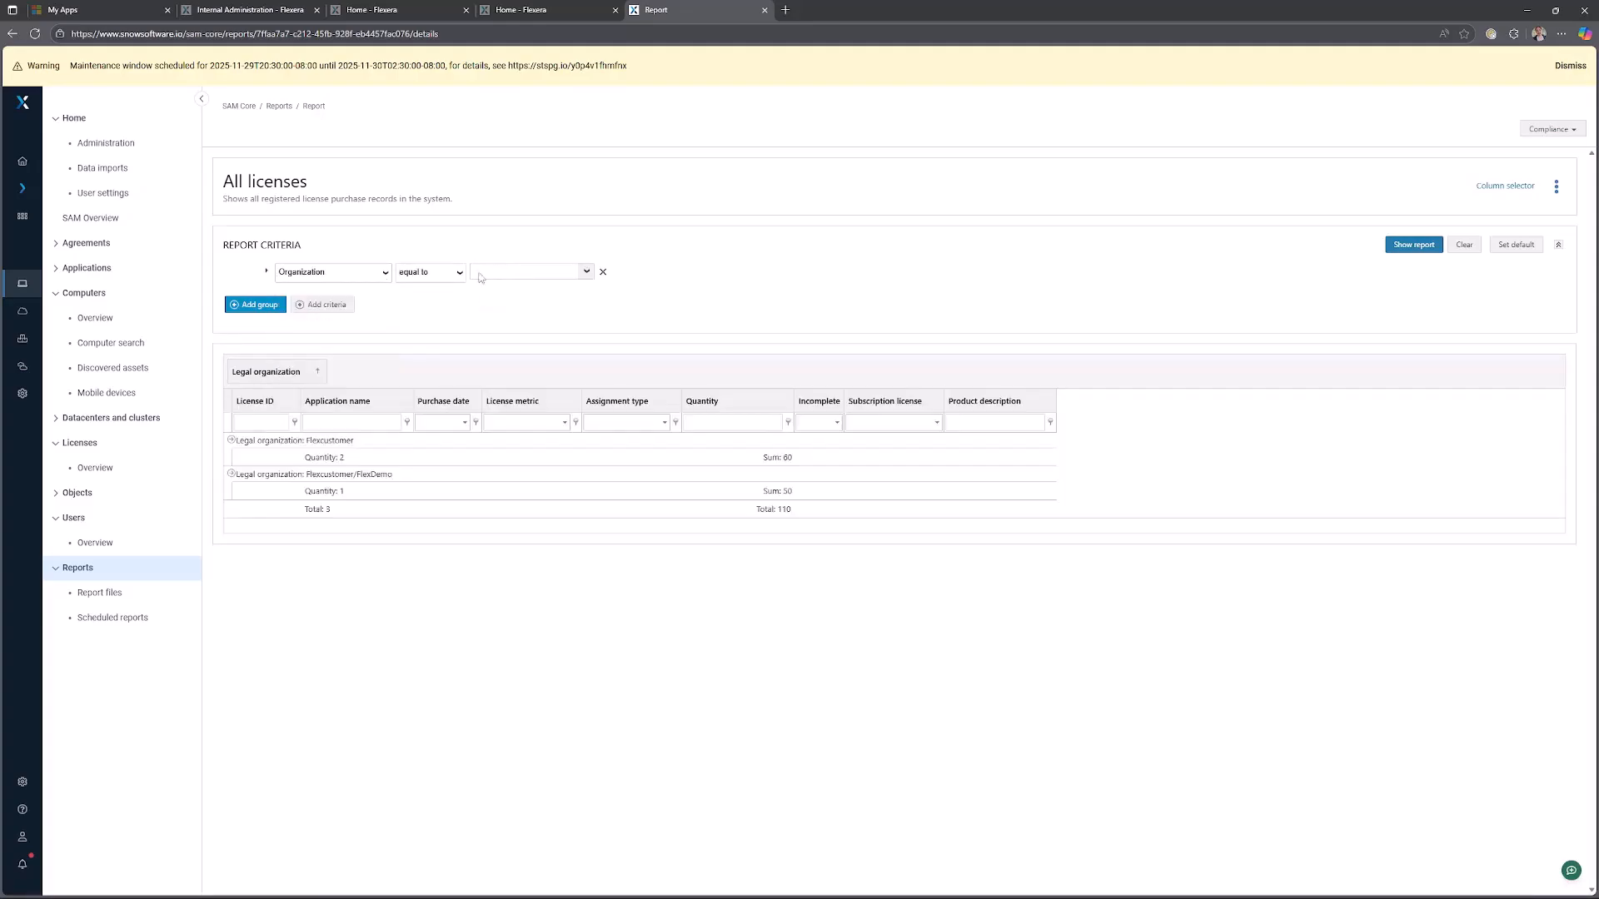
{"action": "left_click", "coordinate": [586, 271]}
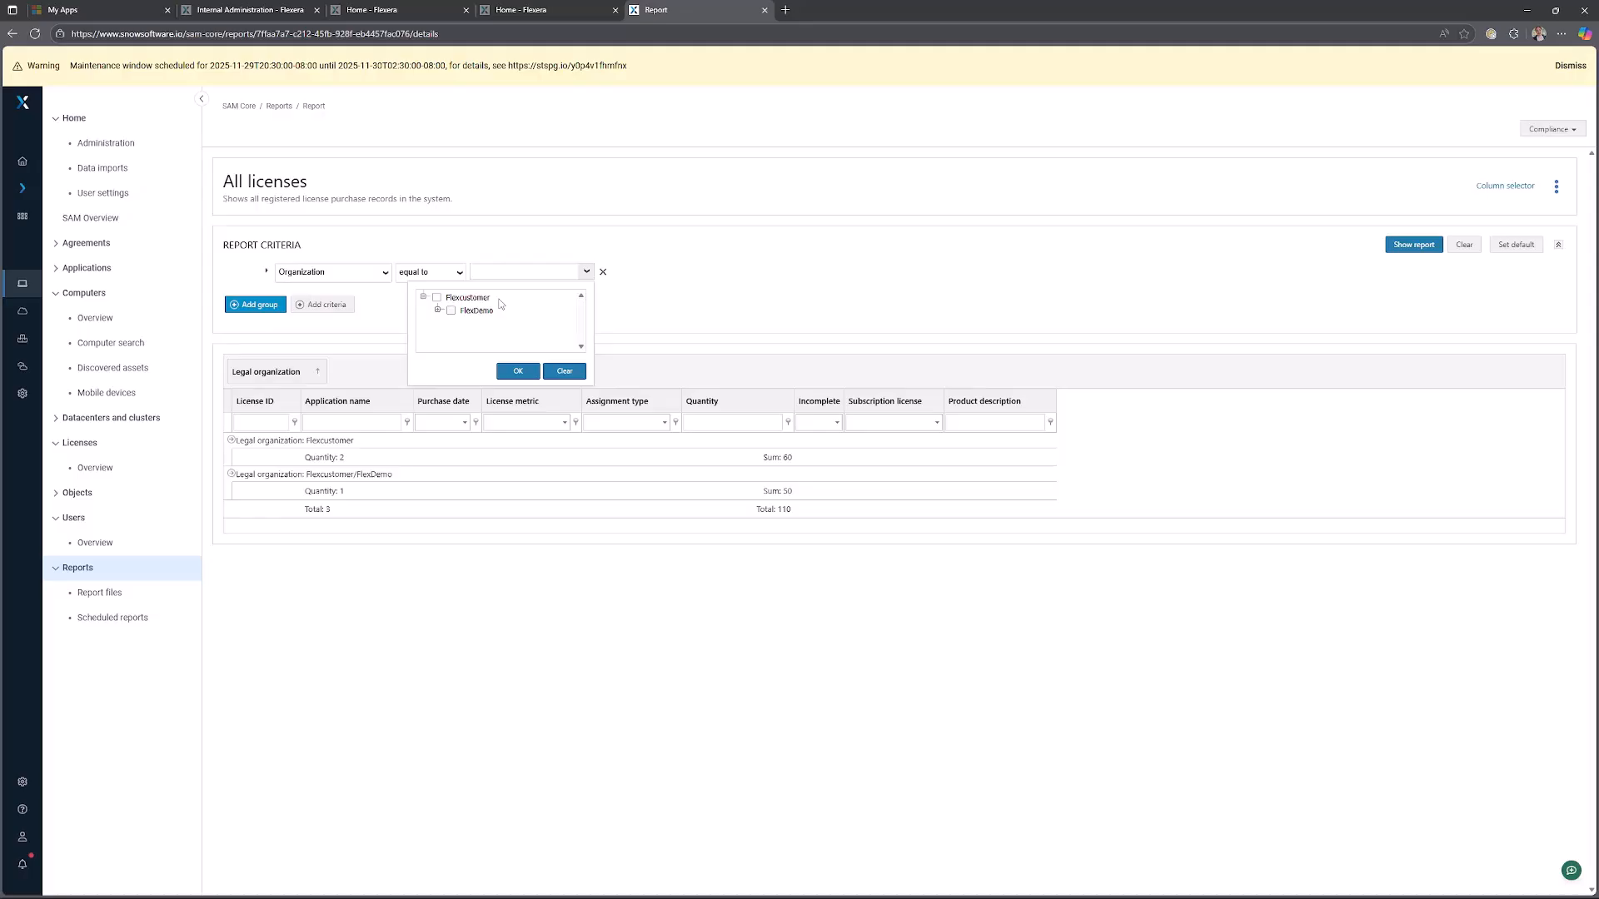
{"action": "left_click", "coordinate": [450, 312]}
{"action": "left_click", "coordinate": [517, 371]}
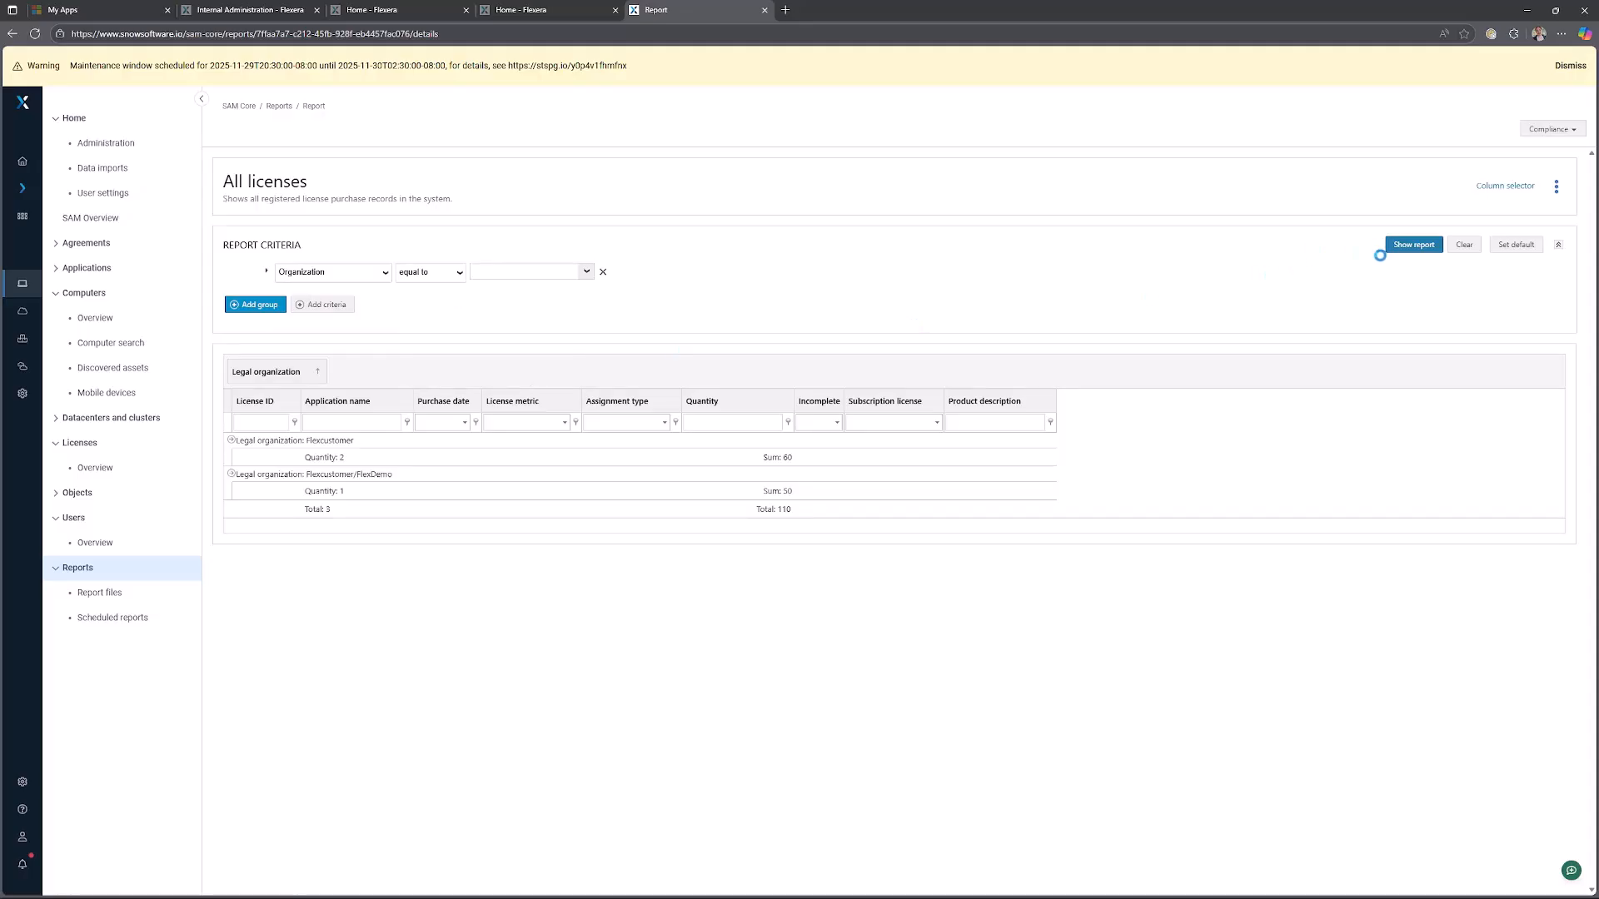
{"action": "left_click", "coordinate": [1419, 247]}
Save the filtered licenses report under the name All licenses - FlexDemo.
{"action": "left_click", "coordinate": [232, 441]}
{"action": "left_click", "coordinate": [1557, 186]}
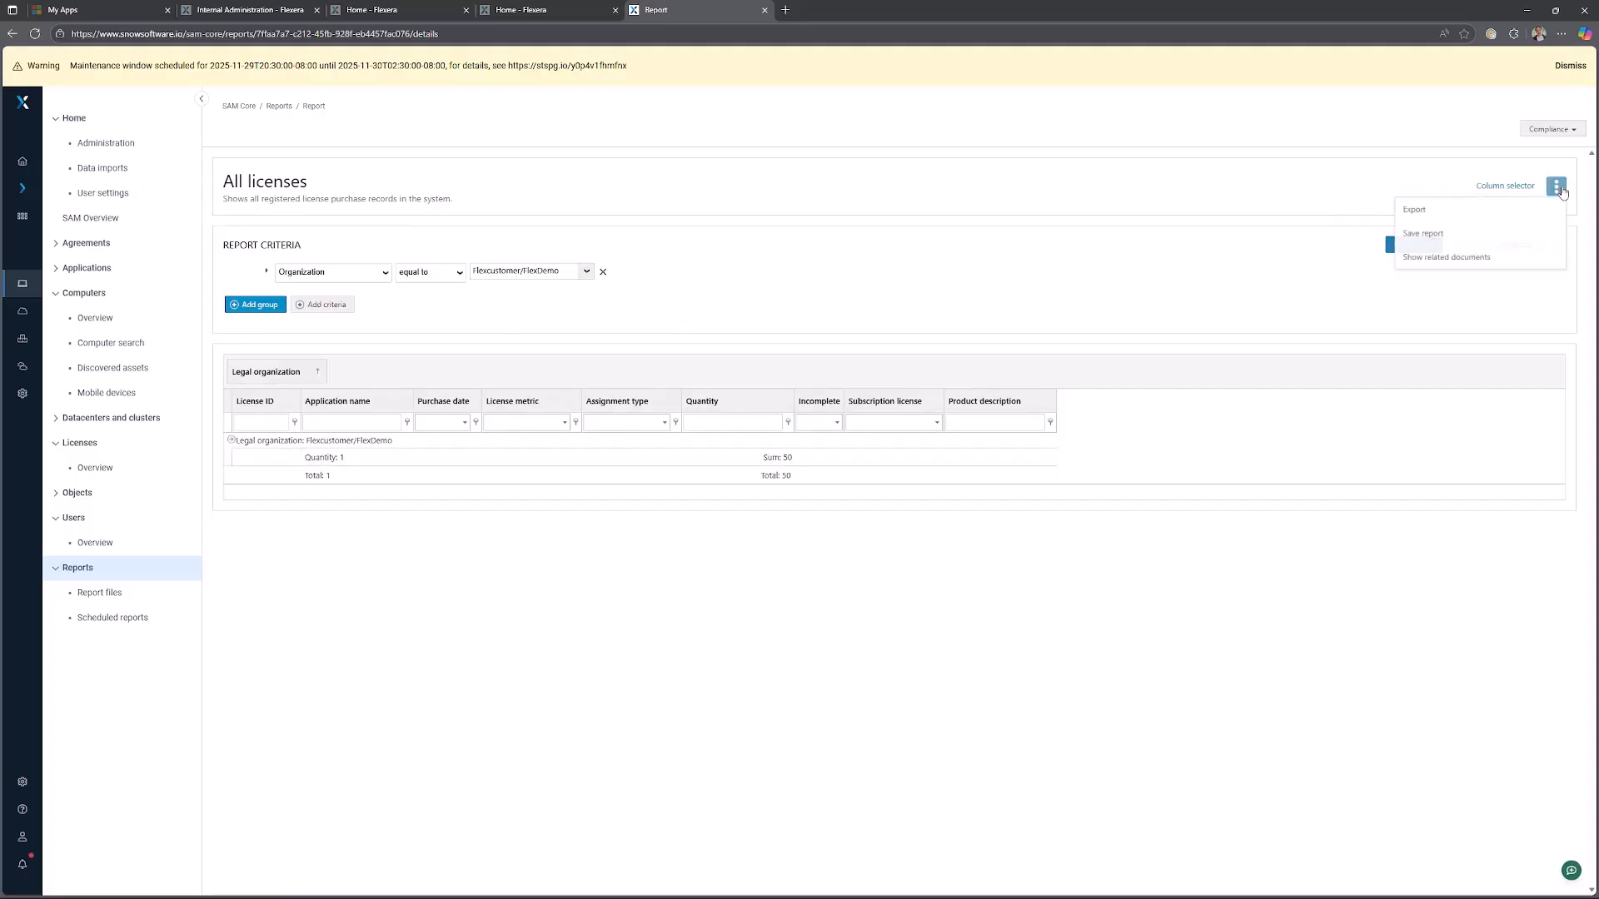
{"action": "left_click", "coordinate": [1423, 234]}
{"action": "left_click", "coordinate": [834, 471]}
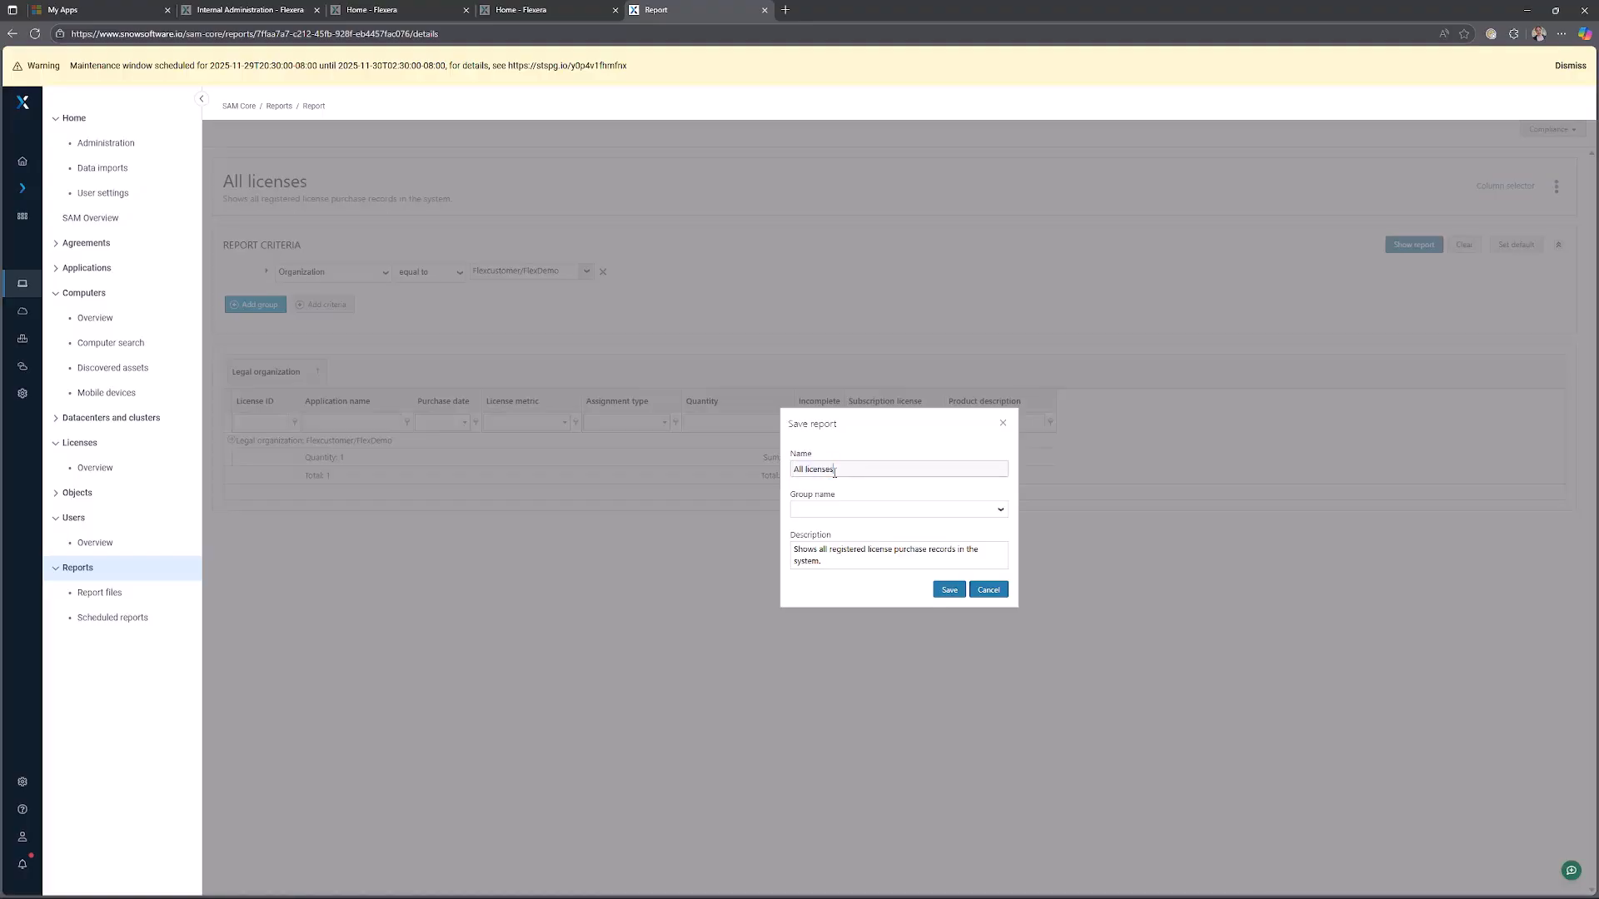
{"action": "type", "text": "- FlexDemo"}
{"action": "left_click", "coordinate": [949, 591]}
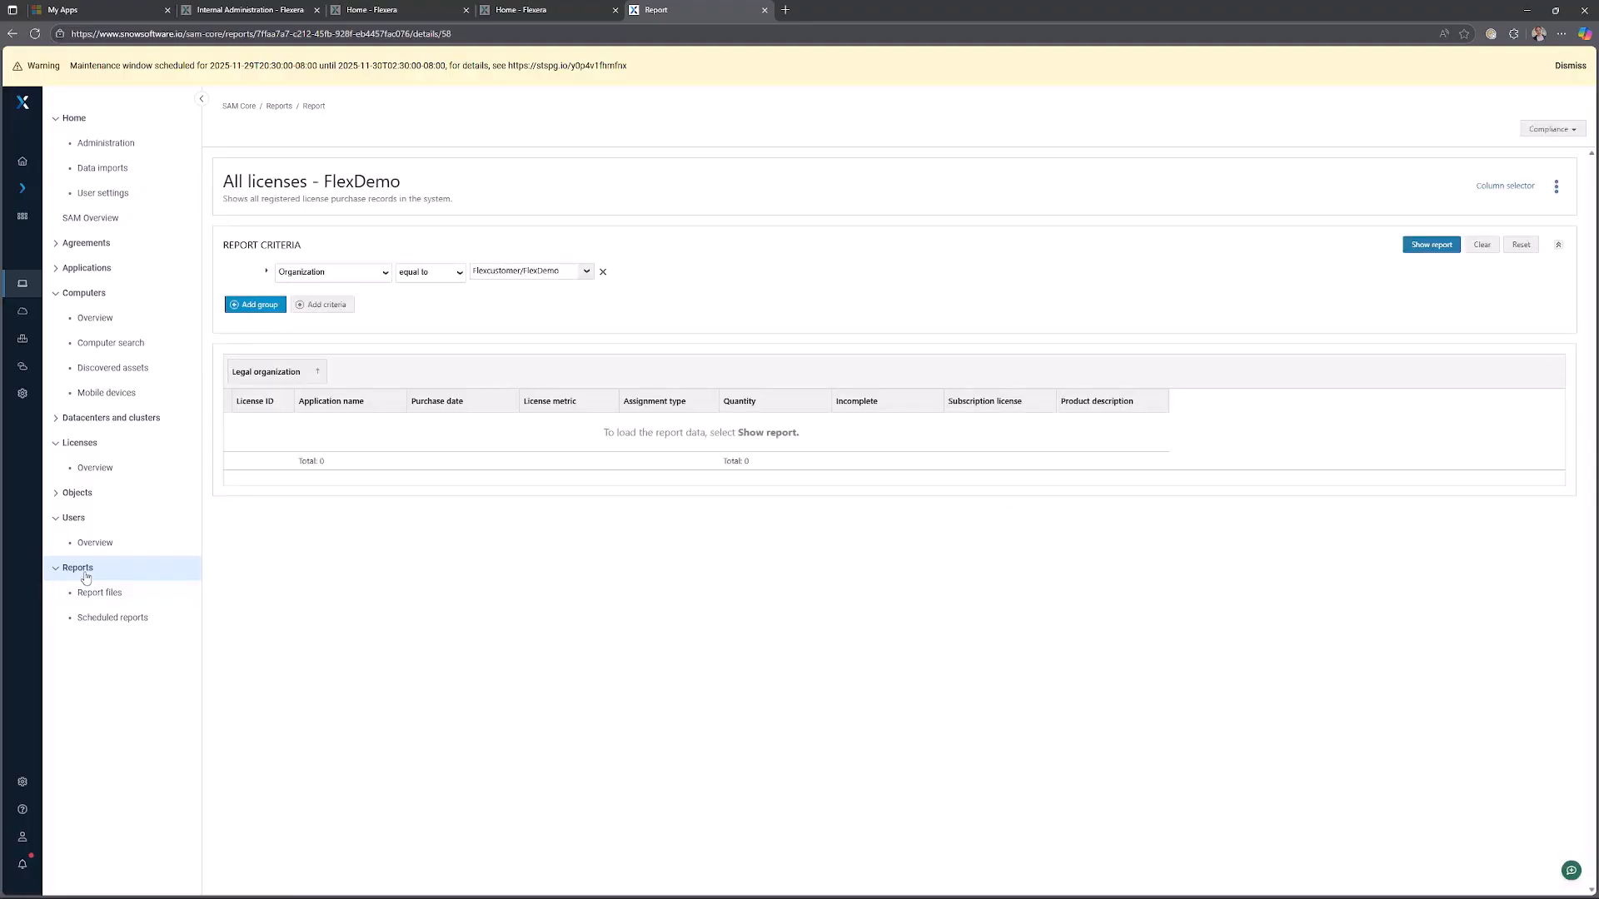
Return to the reports list and expand the Ungrouped reports group.
{"action": "left_click", "coordinate": [86, 575]}
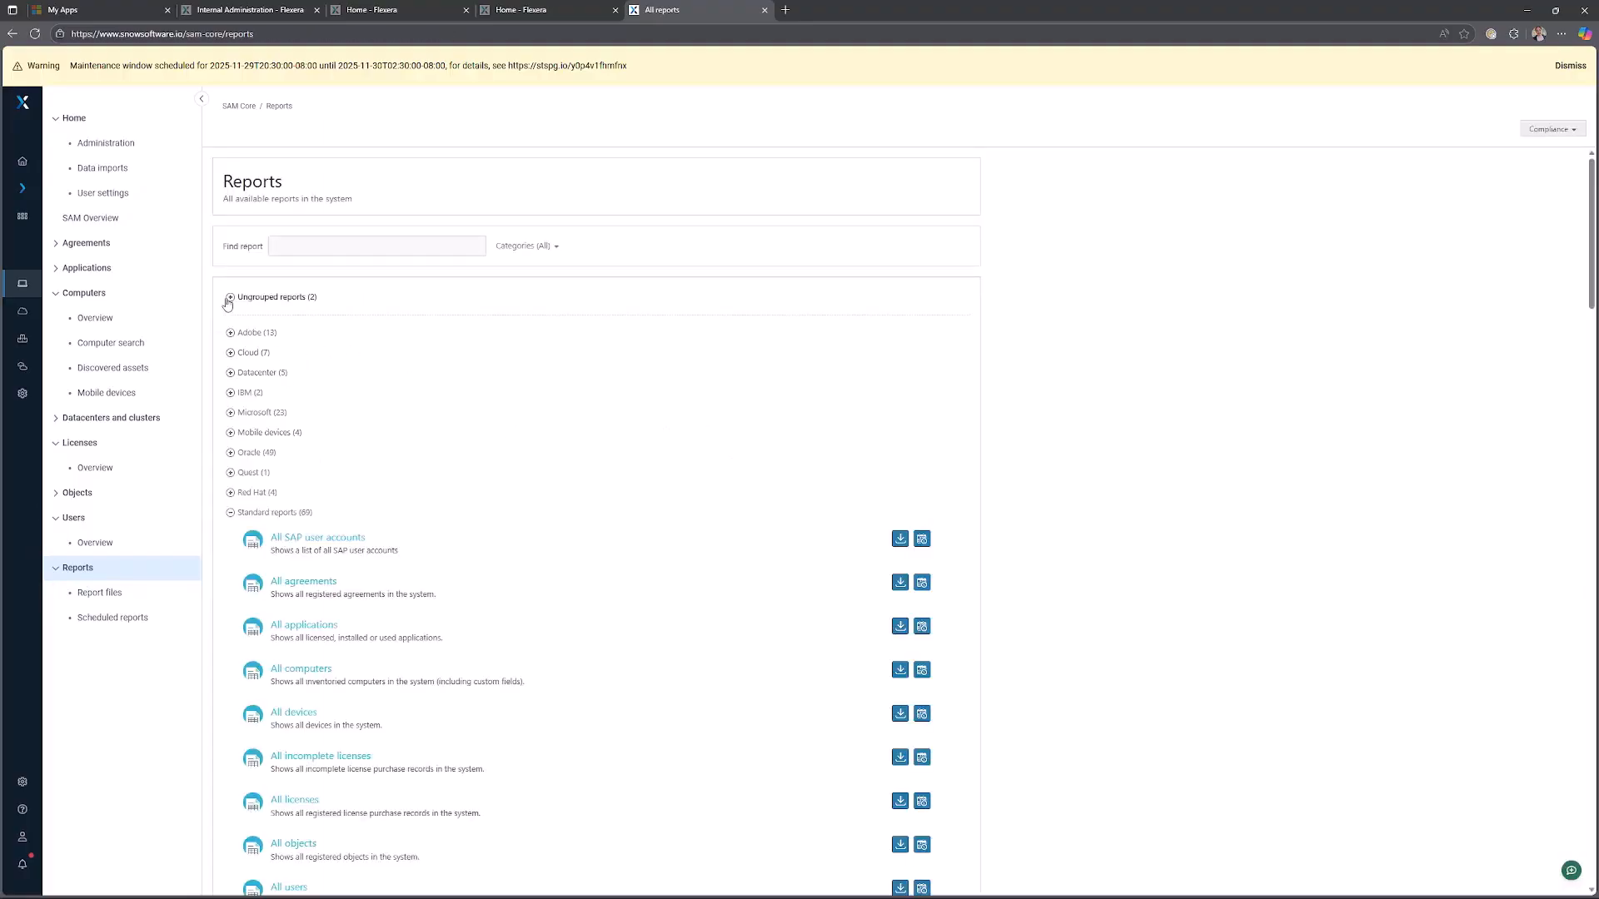
{"action": "left_click", "coordinate": [229, 298]}
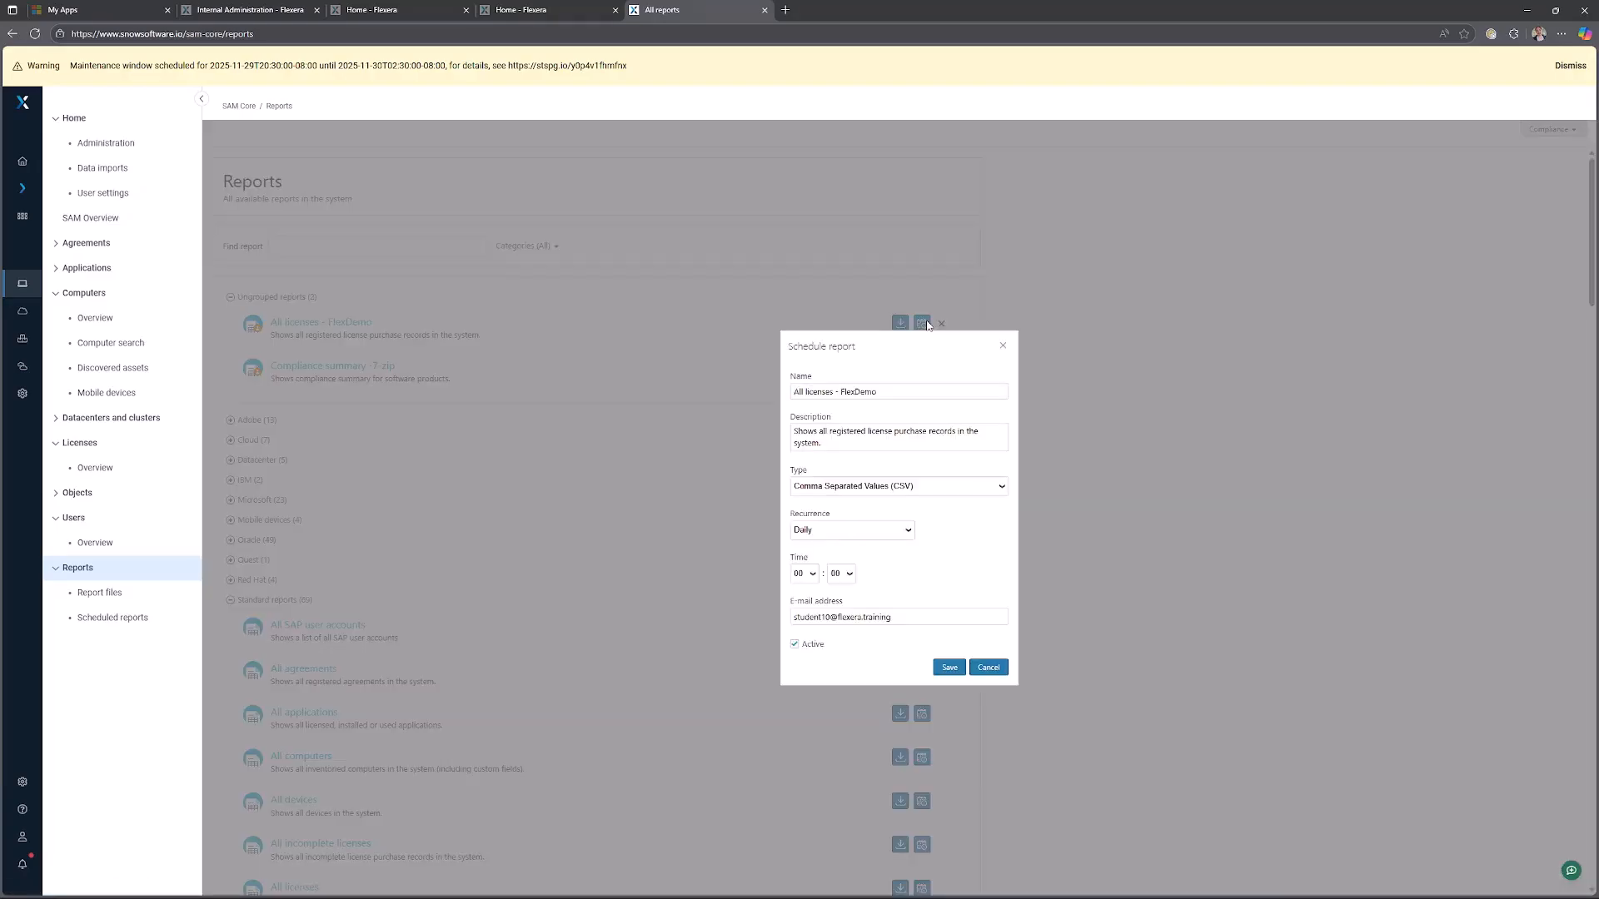
Try scheduling the All licenses - FlexDemo report daily at 07:00, then cancel the schedule dialog.
{"action": "left_click", "coordinate": [922, 323]}
{"action": "left_click", "coordinate": [881, 618]}
{"action": "left_click", "coordinate": [867, 657]}
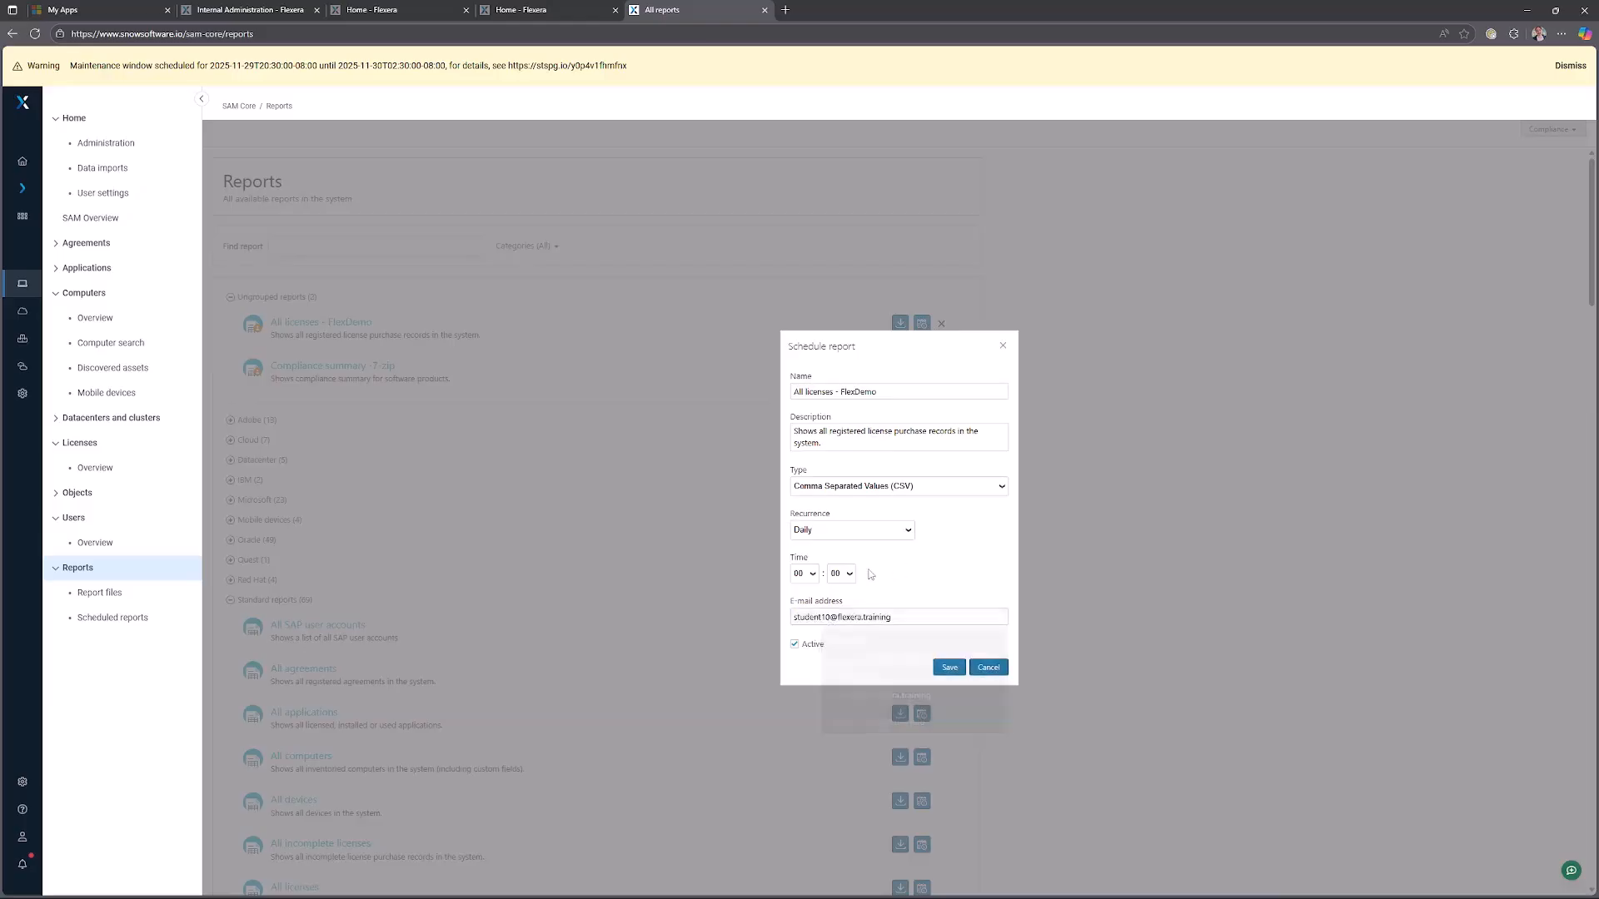
{"action": "left_click", "coordinate": [813, 578]}
{"action": "left_click", "coordinate": [802, 698]}
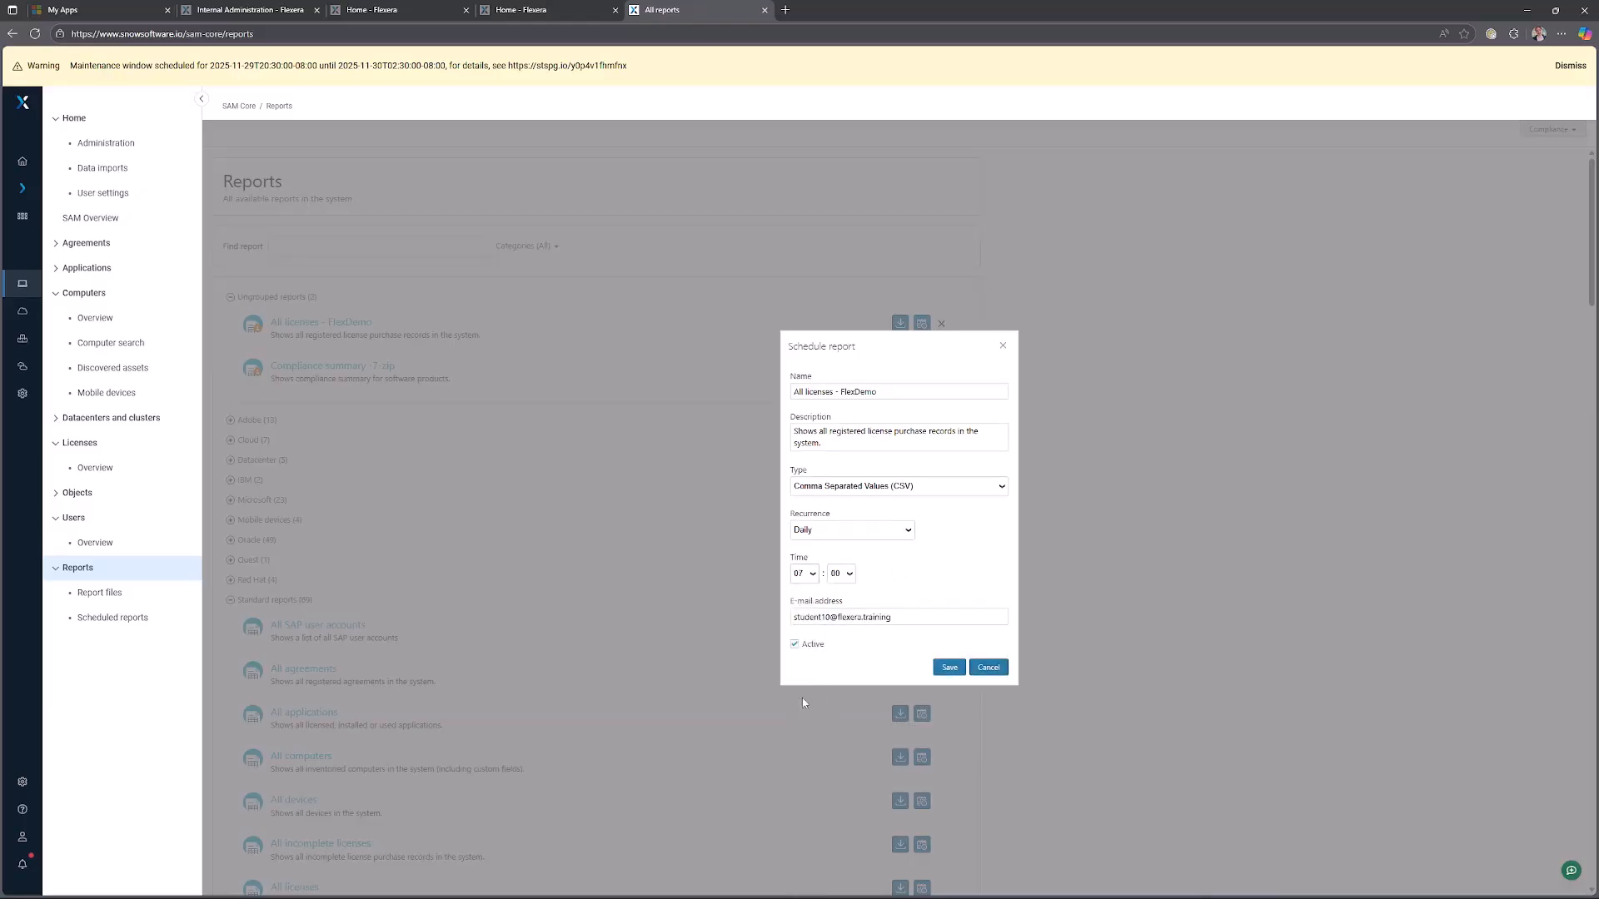
{"action": "left_click", "coordinate": [986, 669]}
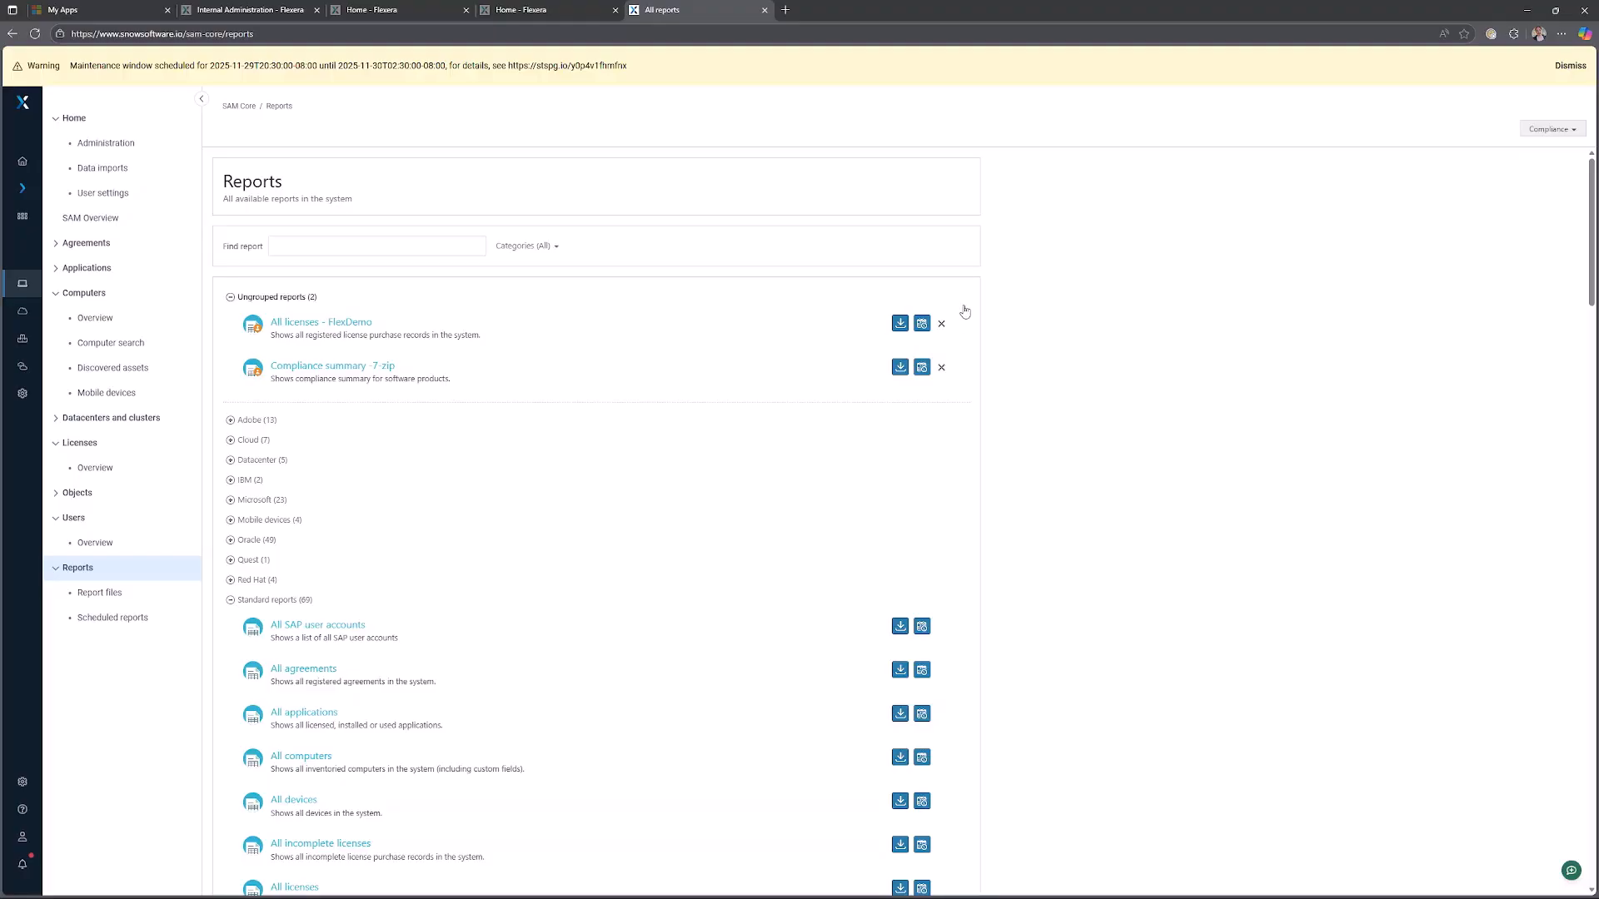
Open the Custom fields settings page and return to the Snow Atlas home page.
{"action": "mouse_move", "coordinate": [34, 790]}
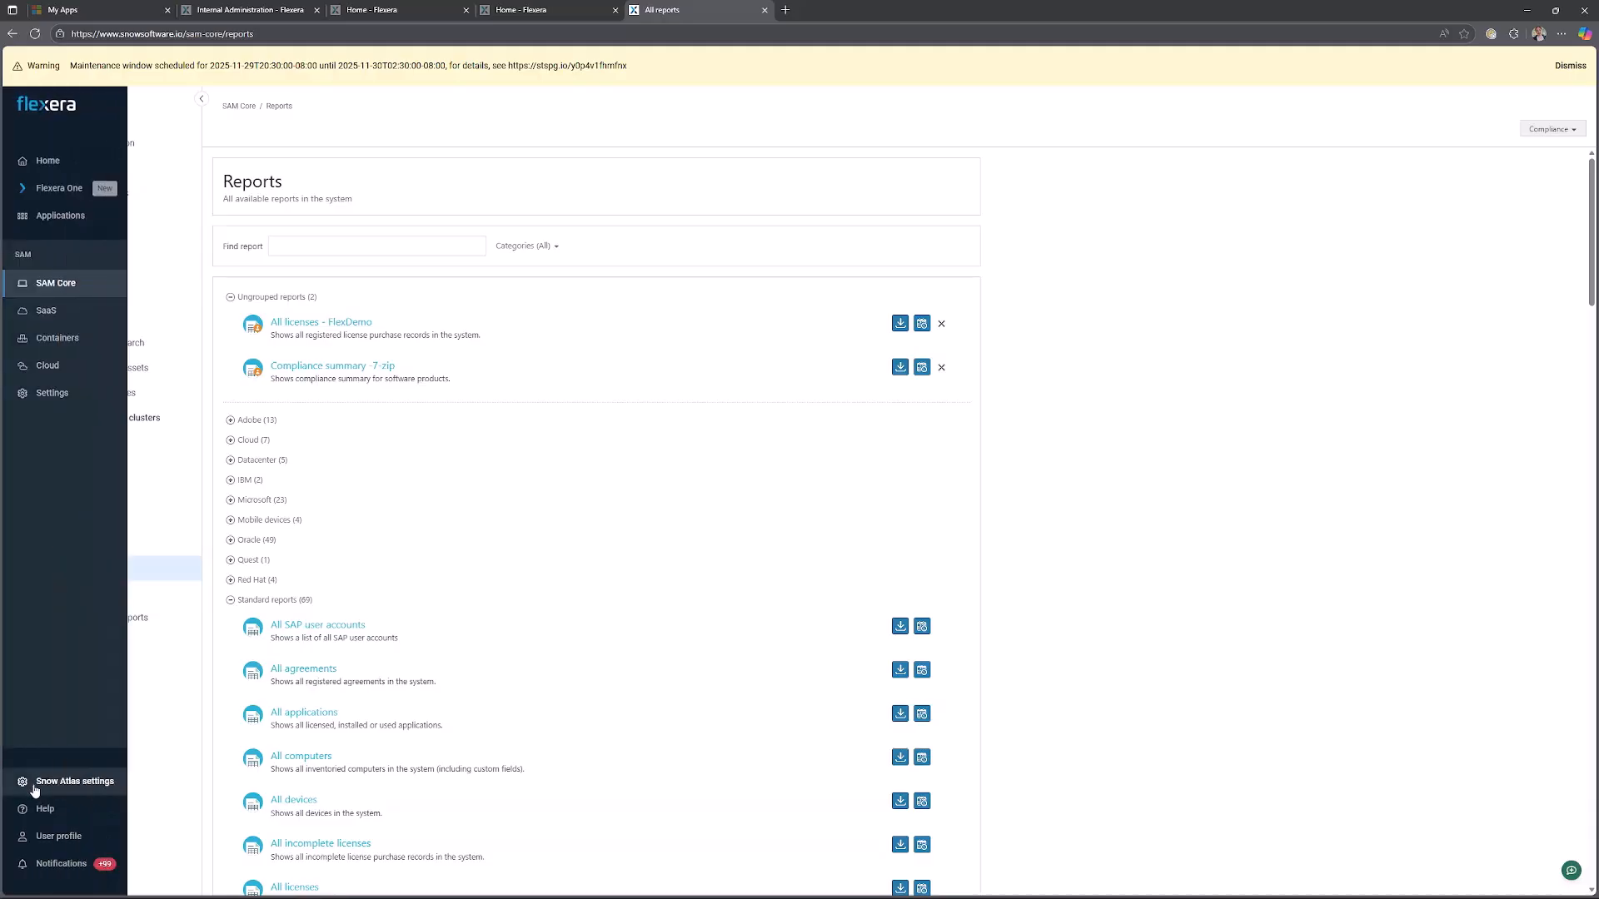
{"action": "left_click", "coordinate": [74, 395]}
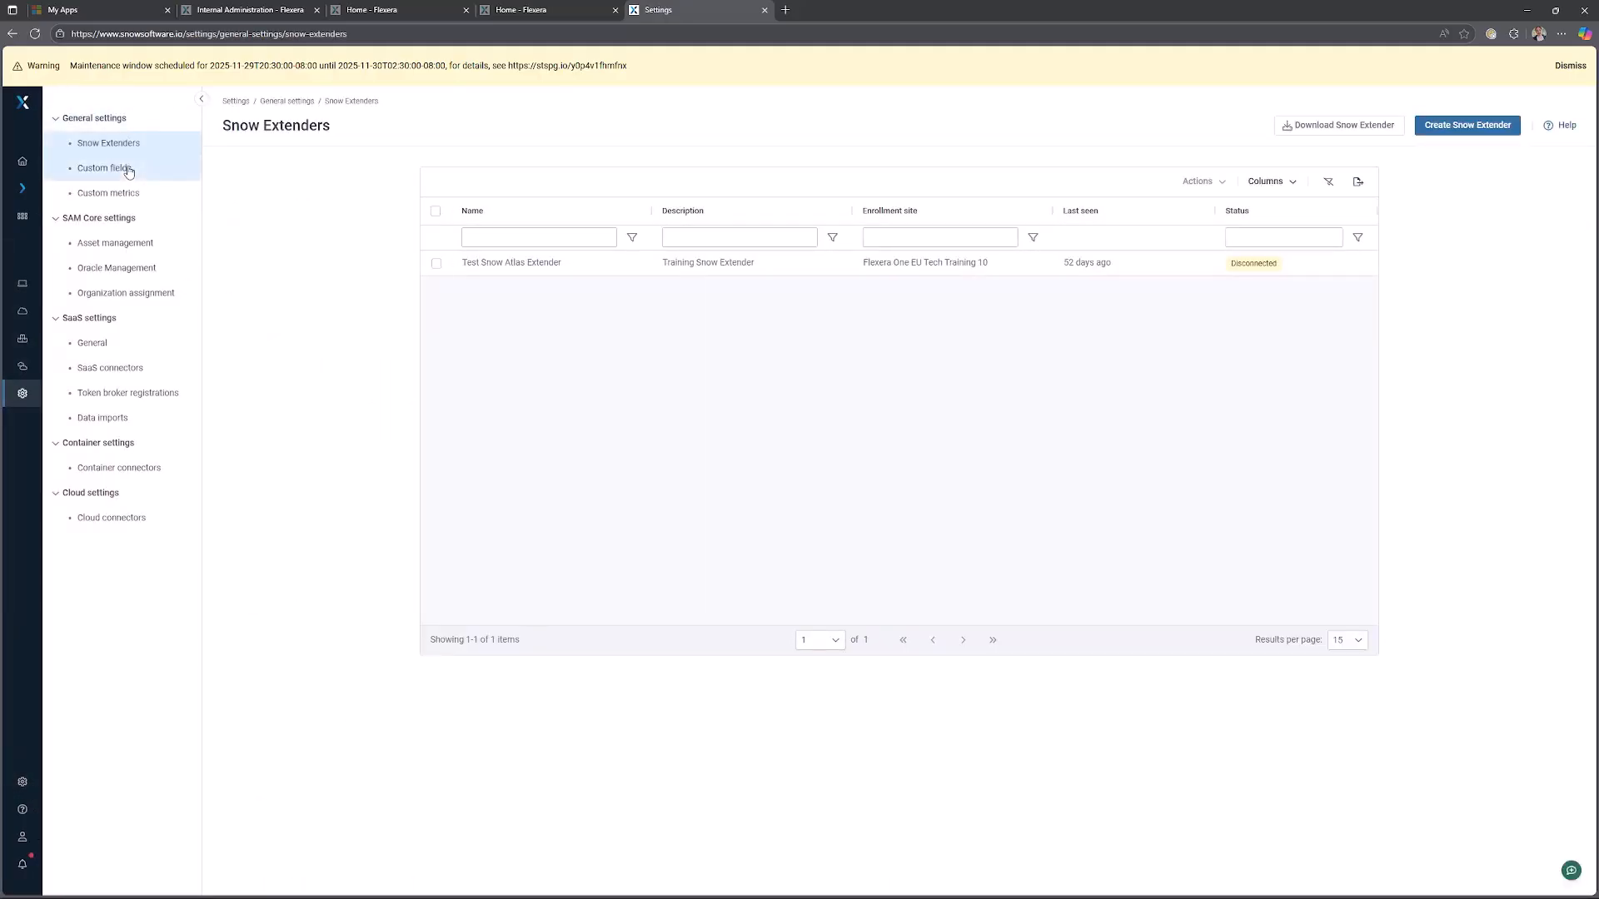
{"action": "left_click", "coordinate": [129, 171]}
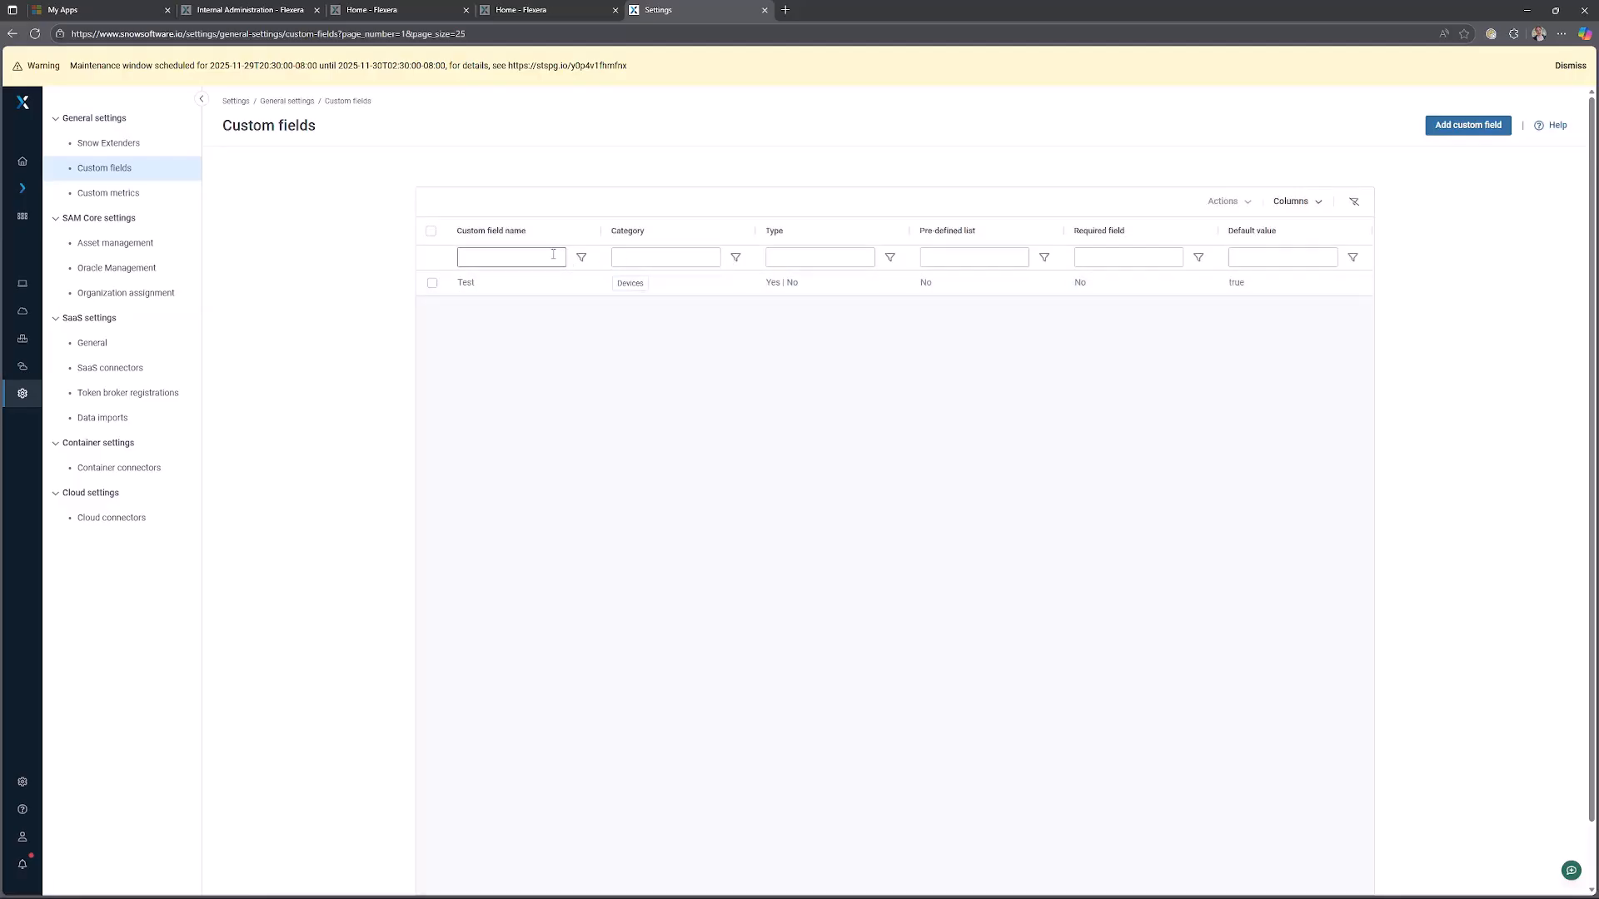
{"action": "left_click", "coordinate": [1440, 129]}
{"action": "left_click", "coordinate": [25, 161]}
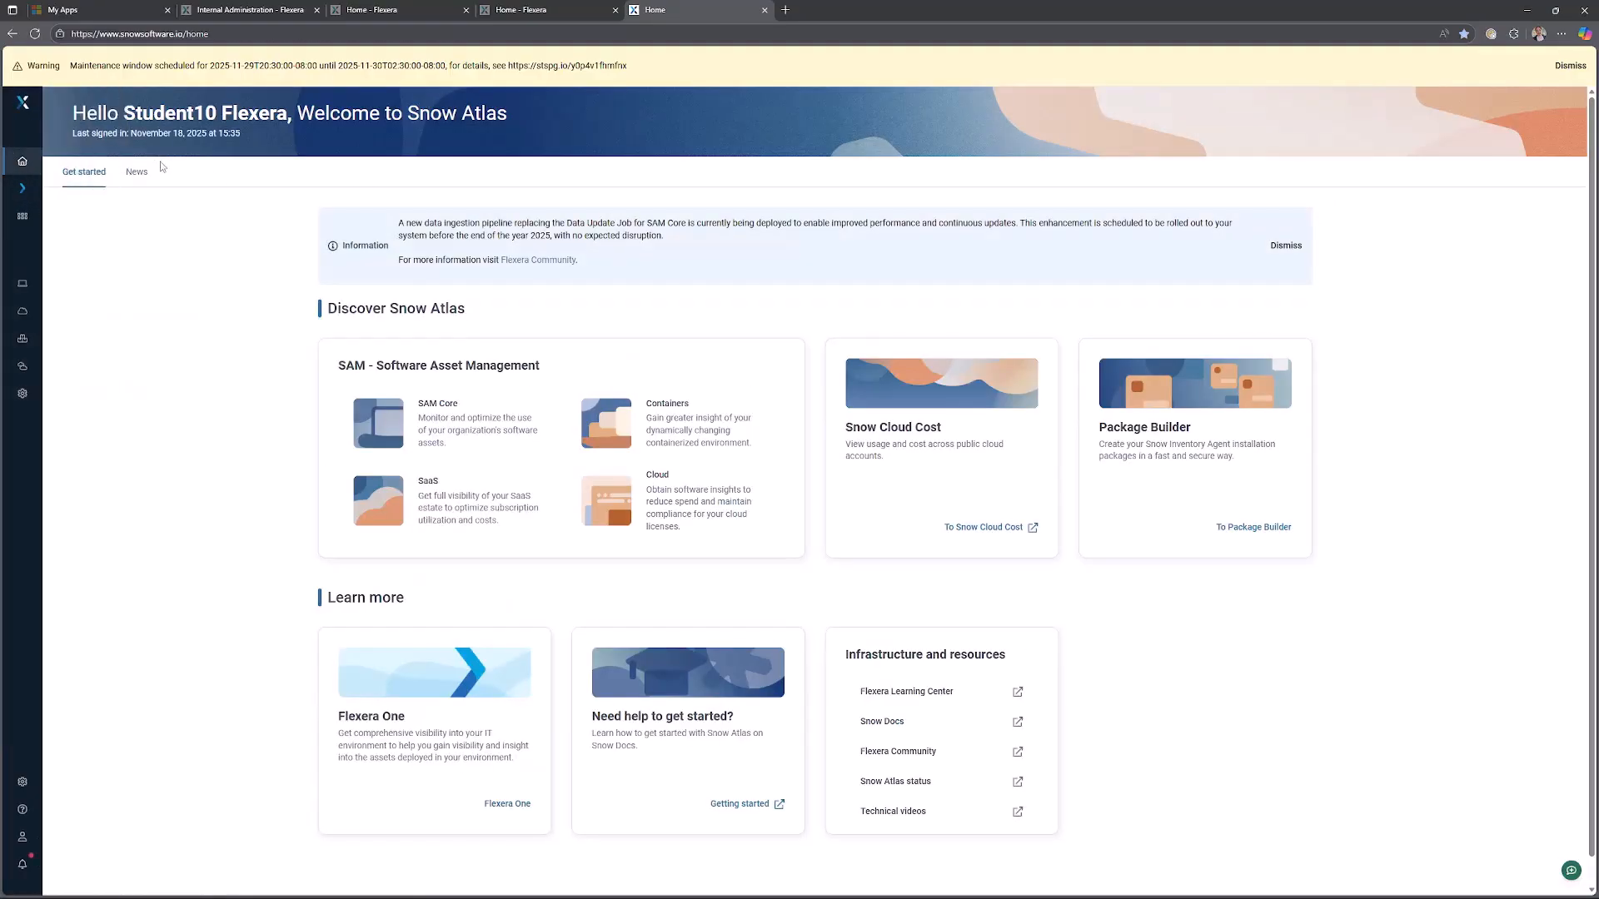
Open the Computer inventory status data from the SAM Core dashboard and filter the Organization column by FlexD.
{"action": "left_click", "coordinate": [15, 287]}
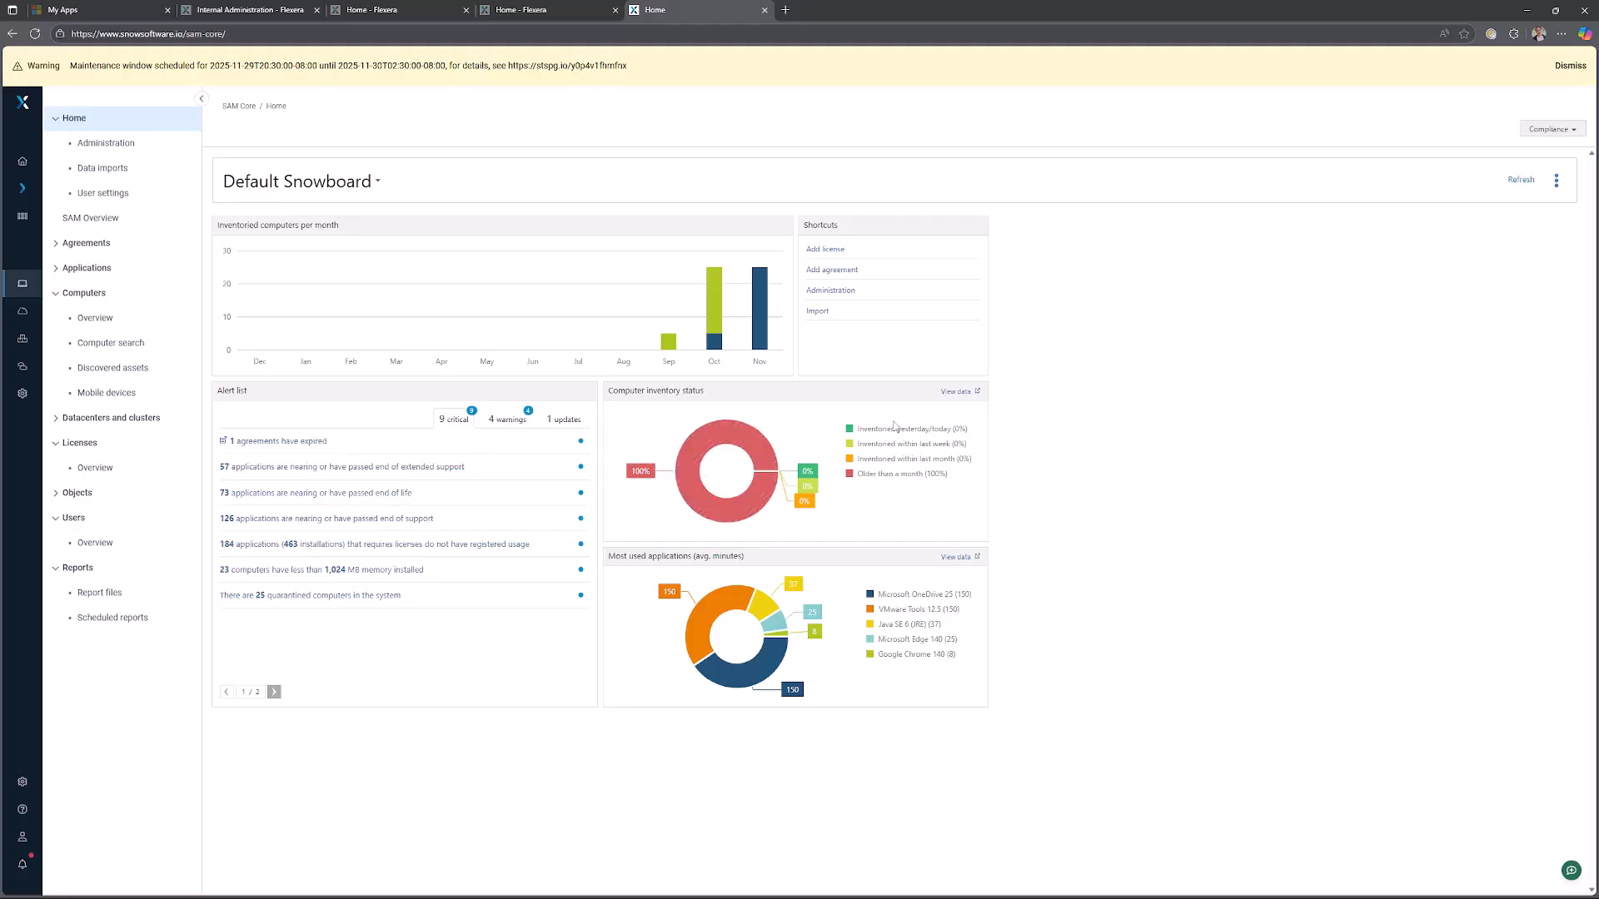
{"action": "left_click", "coordinate": [956, 391]}
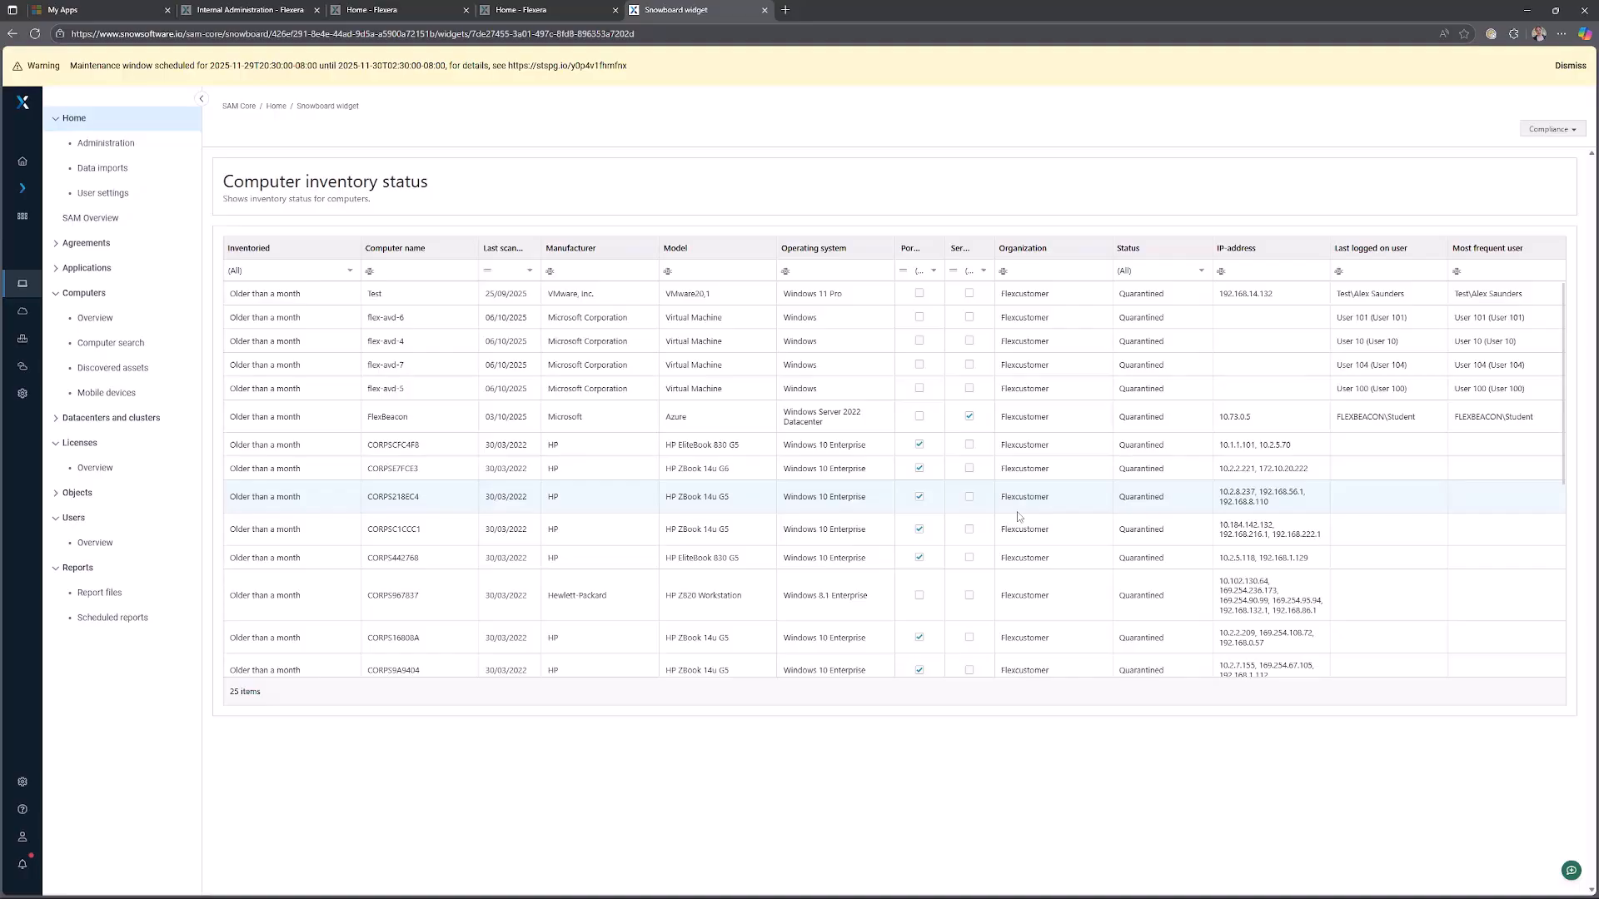
{"action": "type", "text": "lexD"}
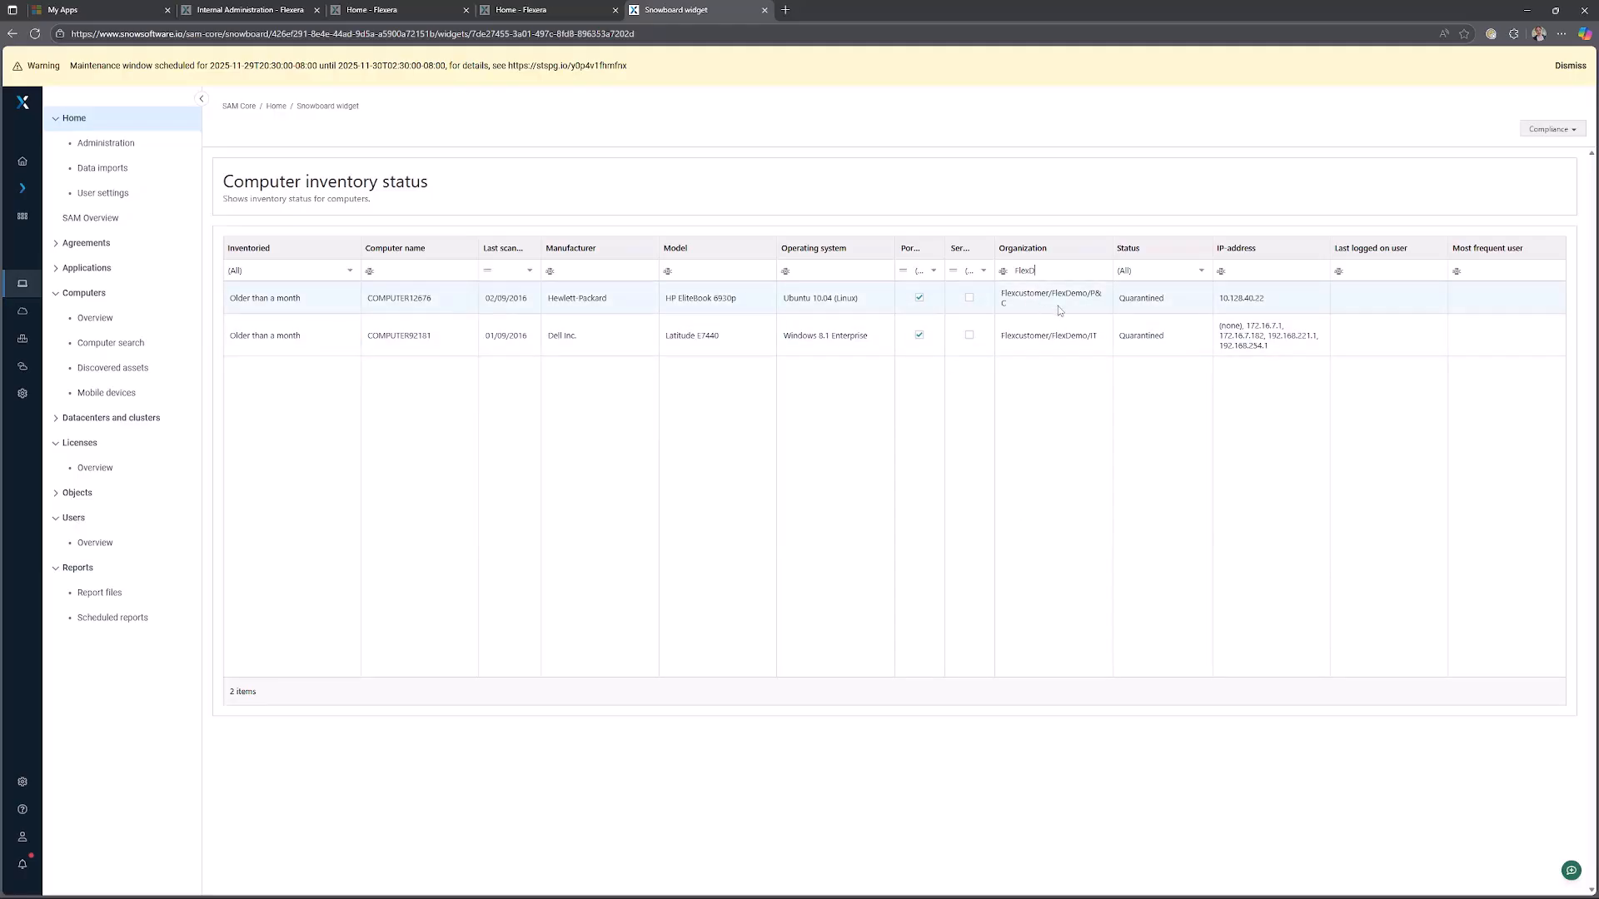
Clear the Organization column filter text.
{"action": "left_click_drag", "start_coordinate": [1055, 265], "coordinate": [1012, 269]}
{"action": "left_click", "coordinate": [1006, 270]}
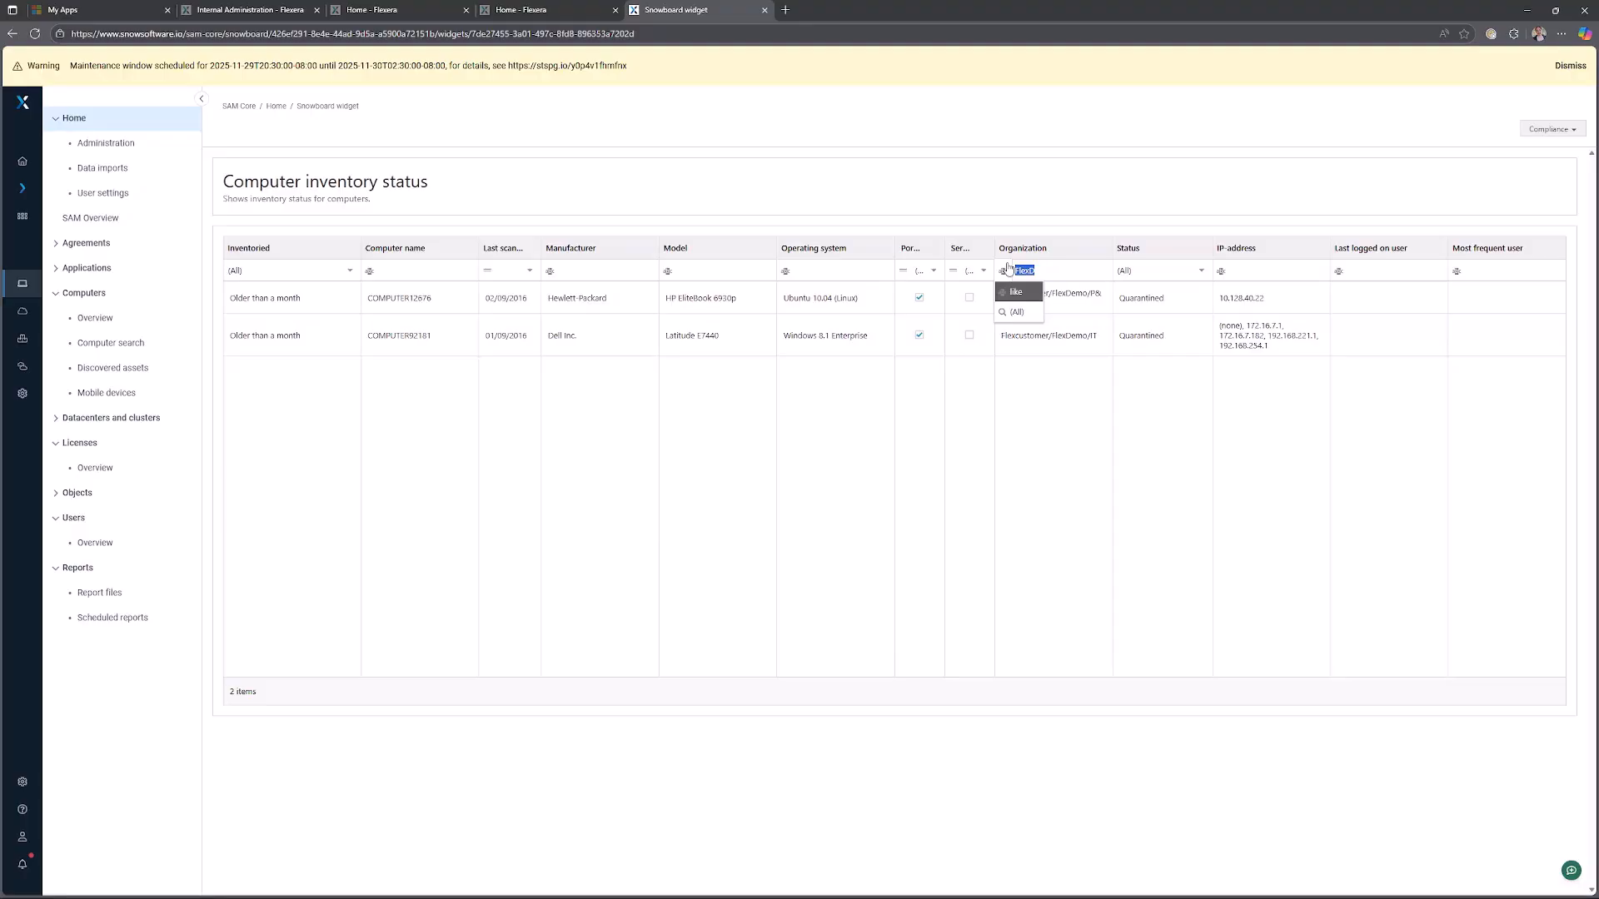
{"action": "key", "text": "BackSpace"}
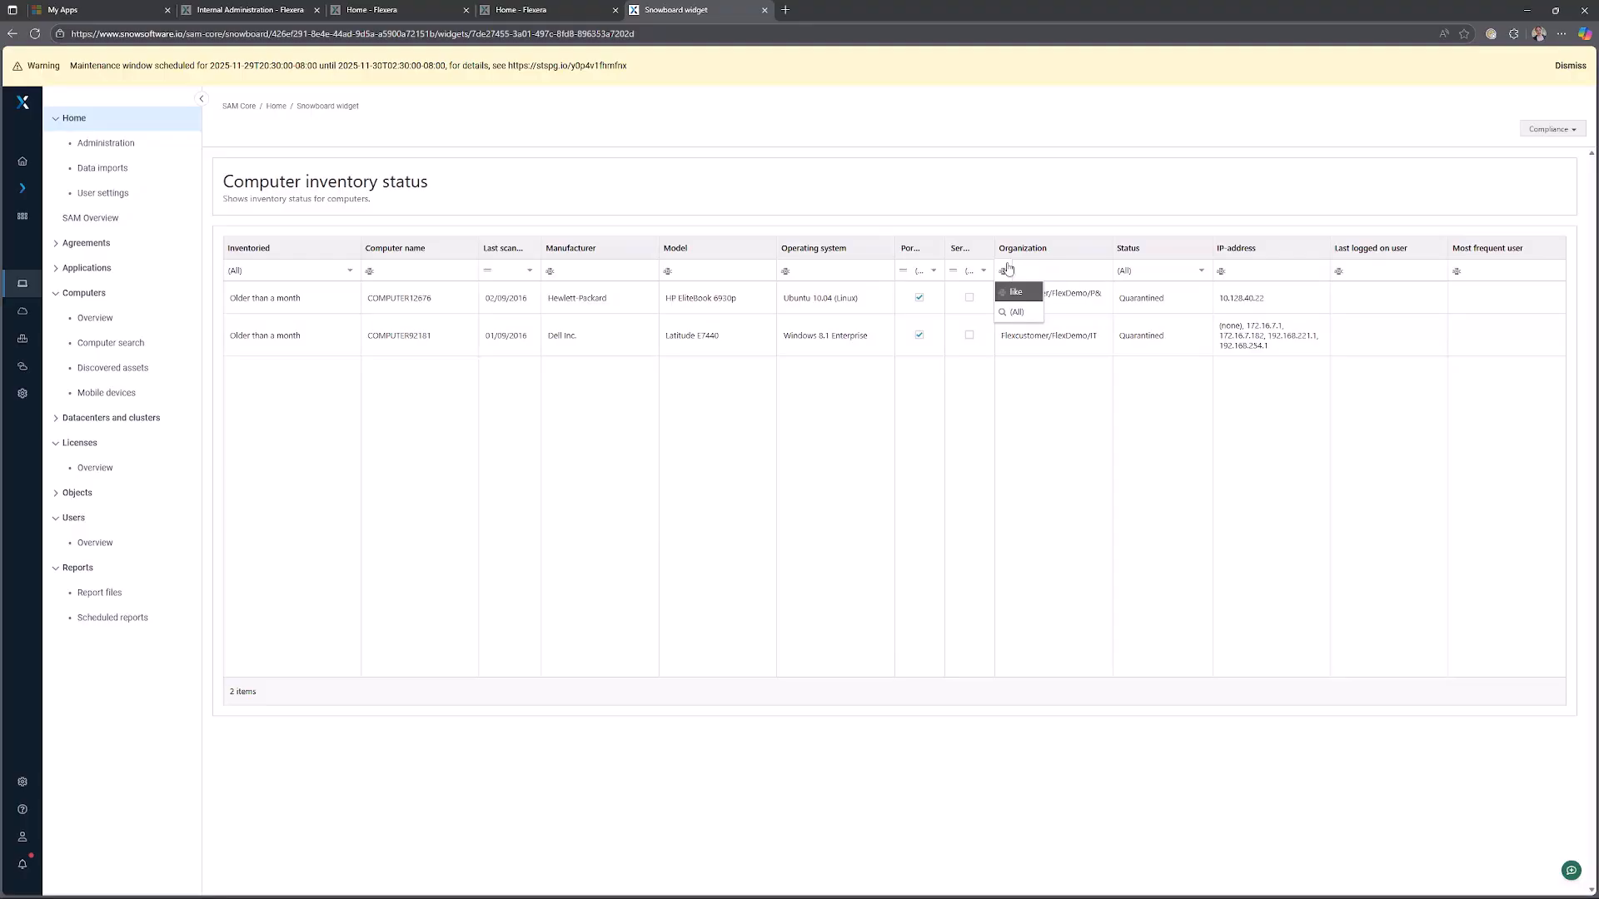